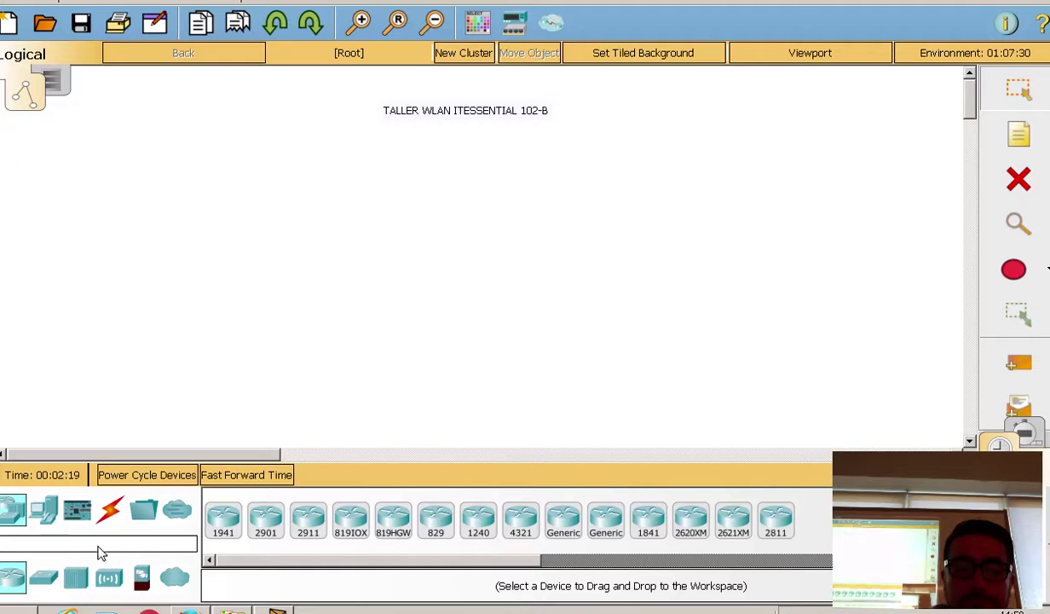
Step: Add a Generic Cloud from WAN Emulation and name it INTERNET
left_click(175, 579)
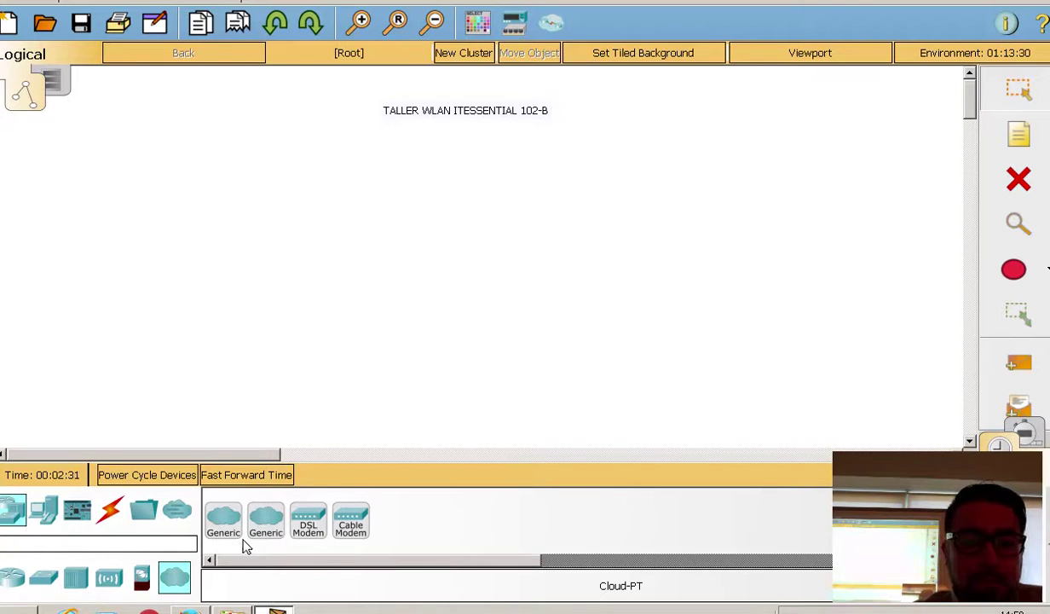
left_click(674, 152)
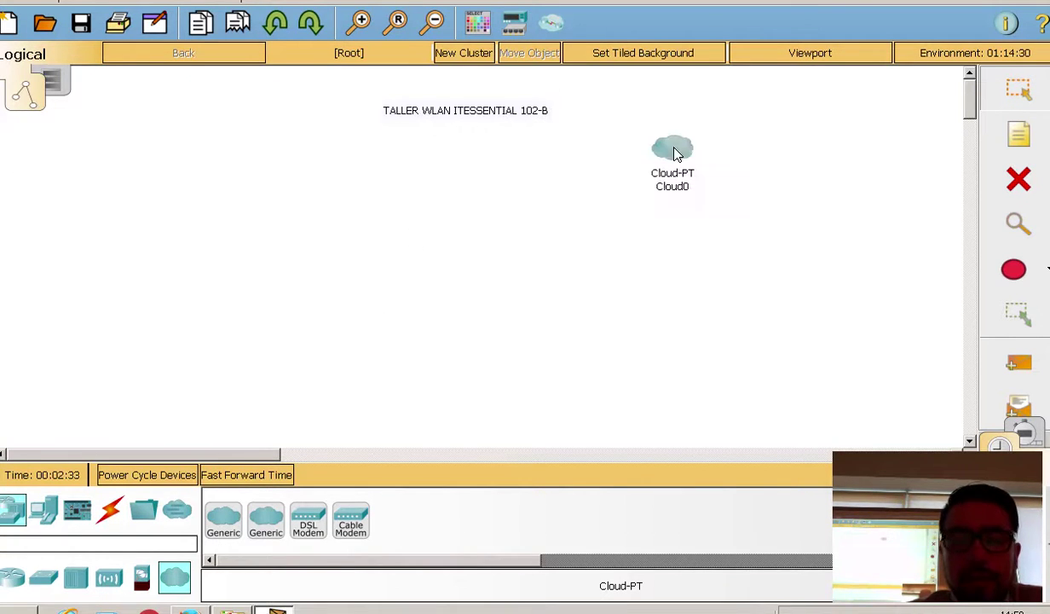
left_click_drag(508, 115, 501, 109)
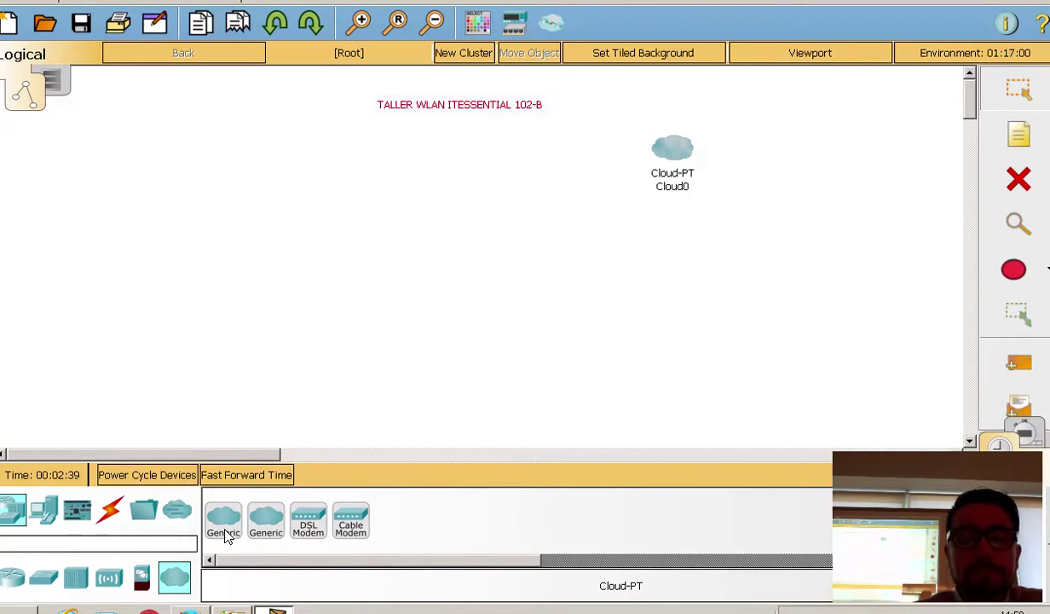
left_click(673, 187)
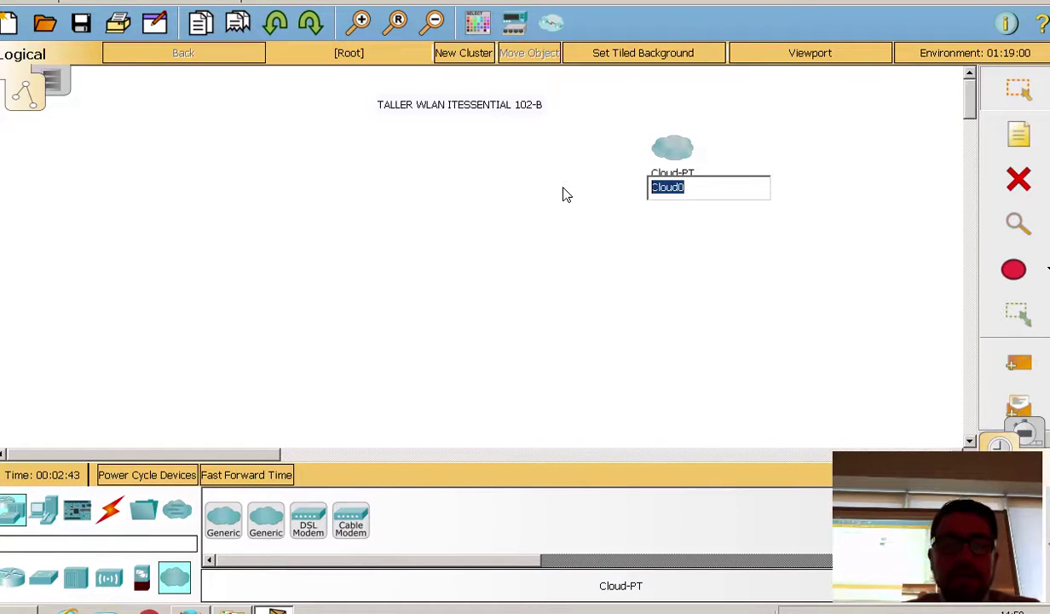
type("INTERNET")
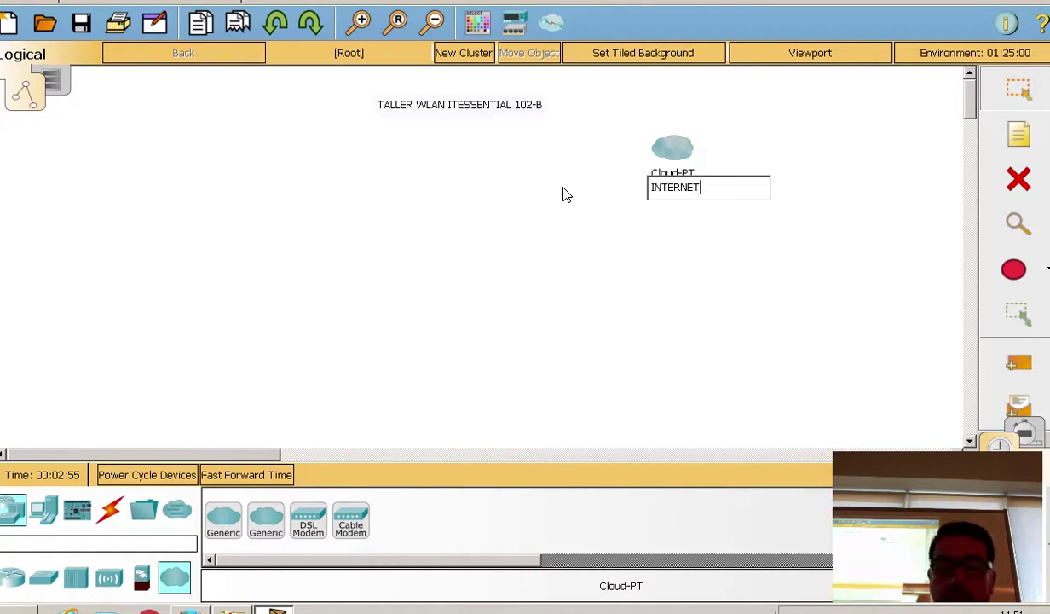
left_click(617, 174)
Step: Shift the INTERNET cloud slightly left and move the title note further up-left
left_click_drag(662, 153, 637, 146)
left_click_drag(513, 107, 506, 99)
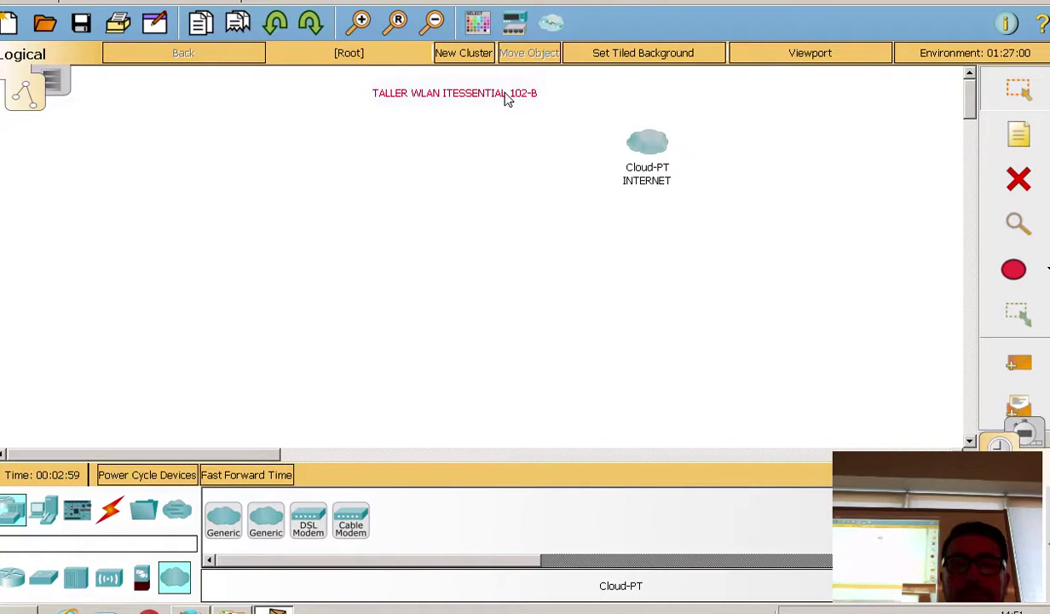
left_click(459, 171)
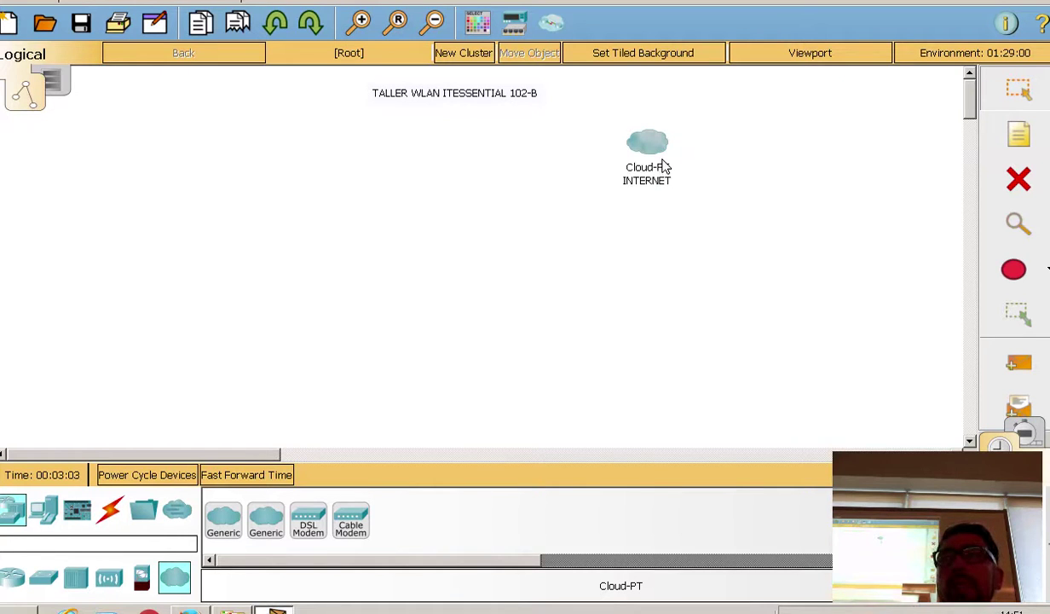
mouse_move(664, 165)
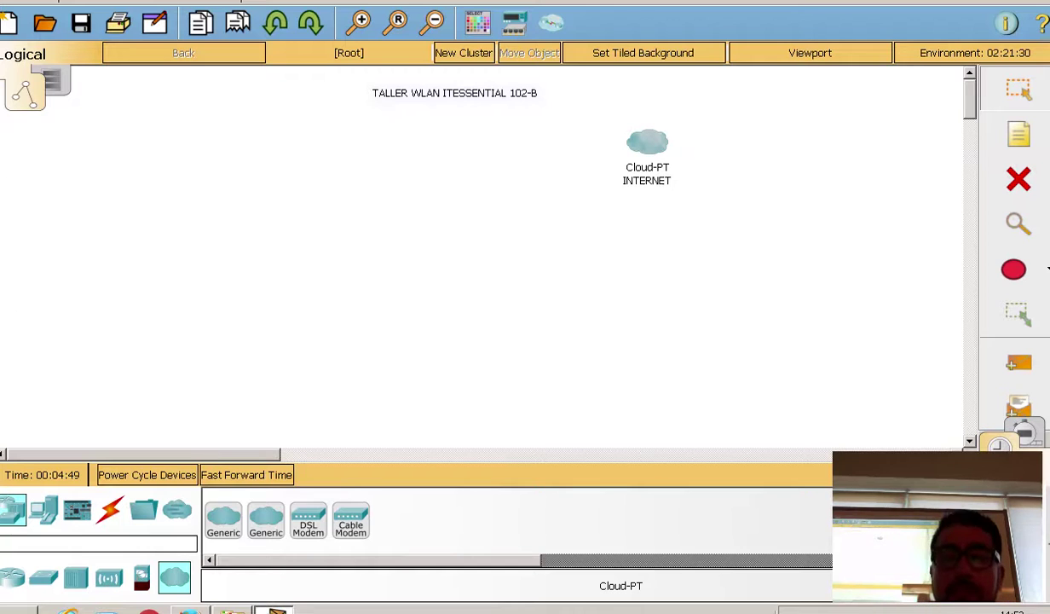
Step: Drag the INTERNET cloud up and to the right
left_click_drag(659, 156, 684, 132)
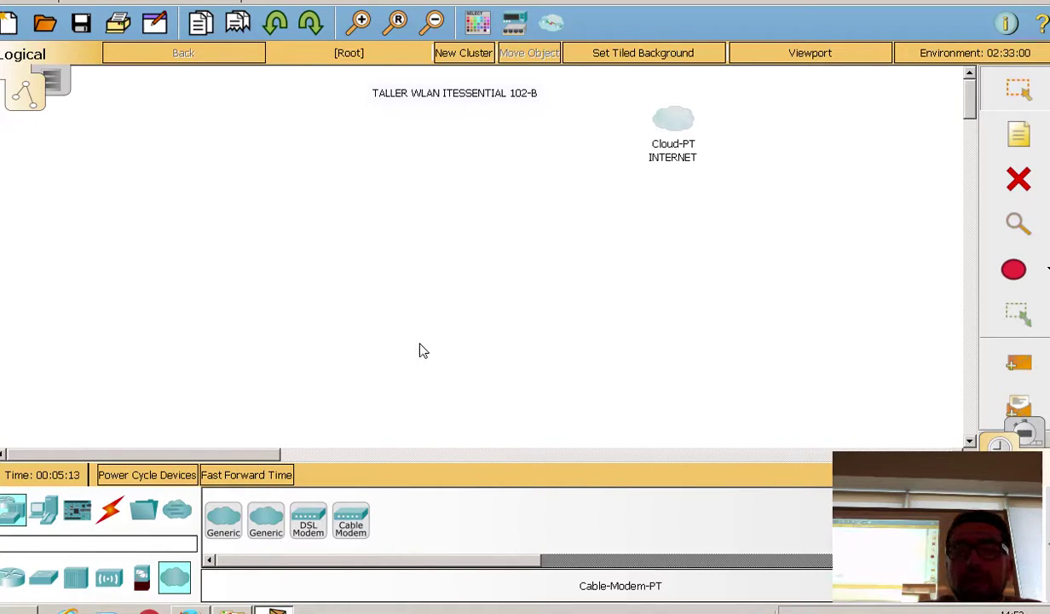
Step: Place a Cable-Modem-PT below-left of the cloud and rename it ADSL
left_click(501, 196)
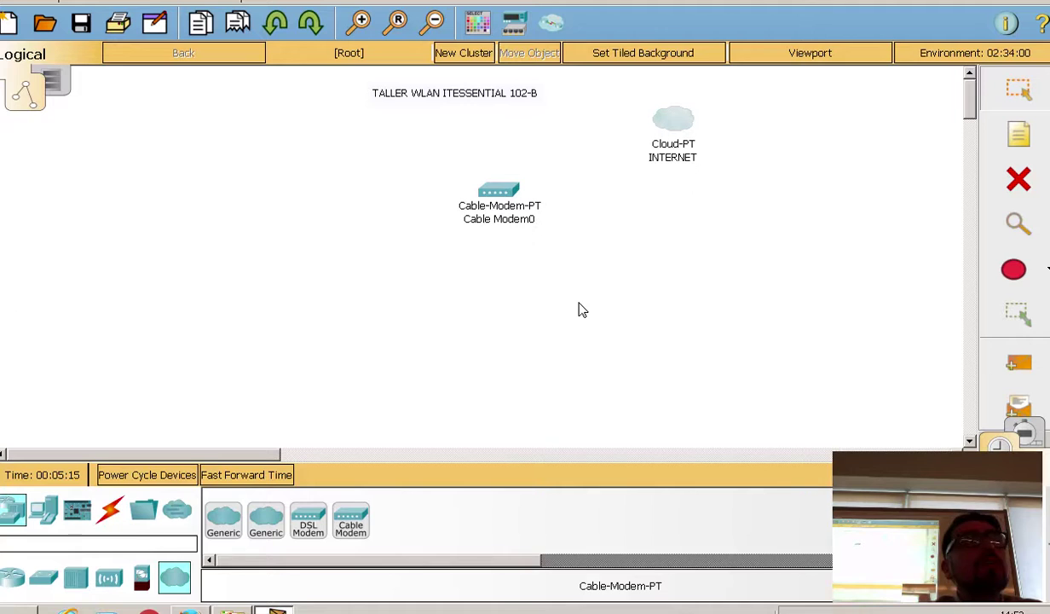
left_click_drag(484, 187, 504, 177)
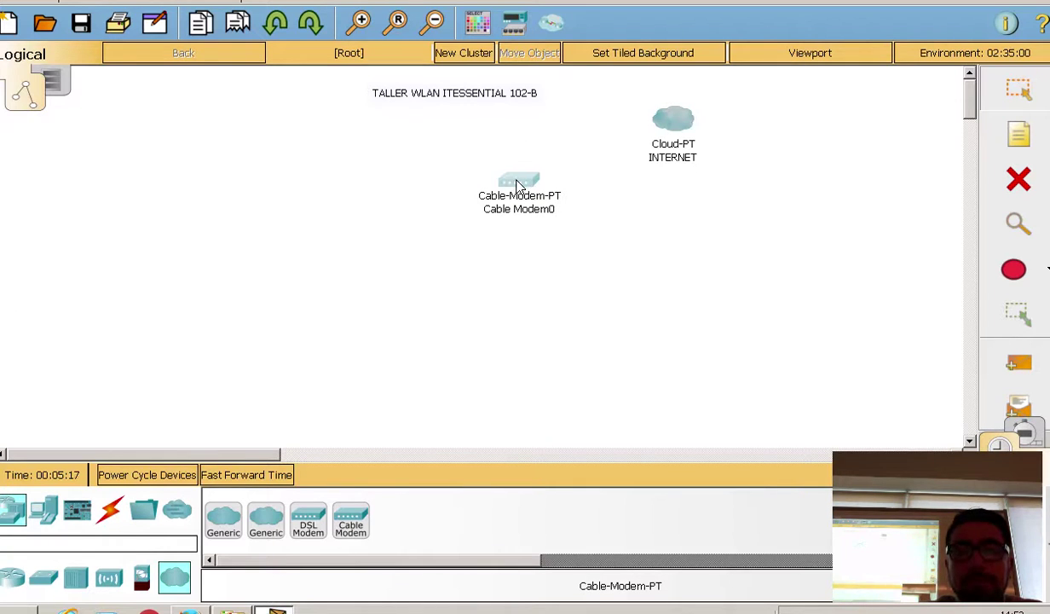
left_click(532, 209)
left_click_drag(578, 209, 293, 215)
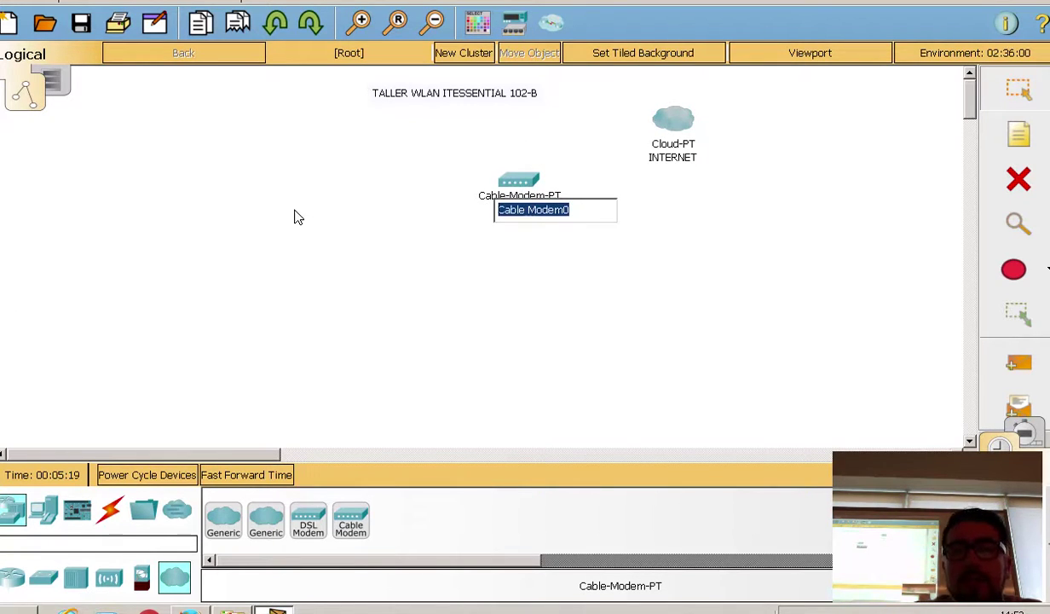
type("AD")
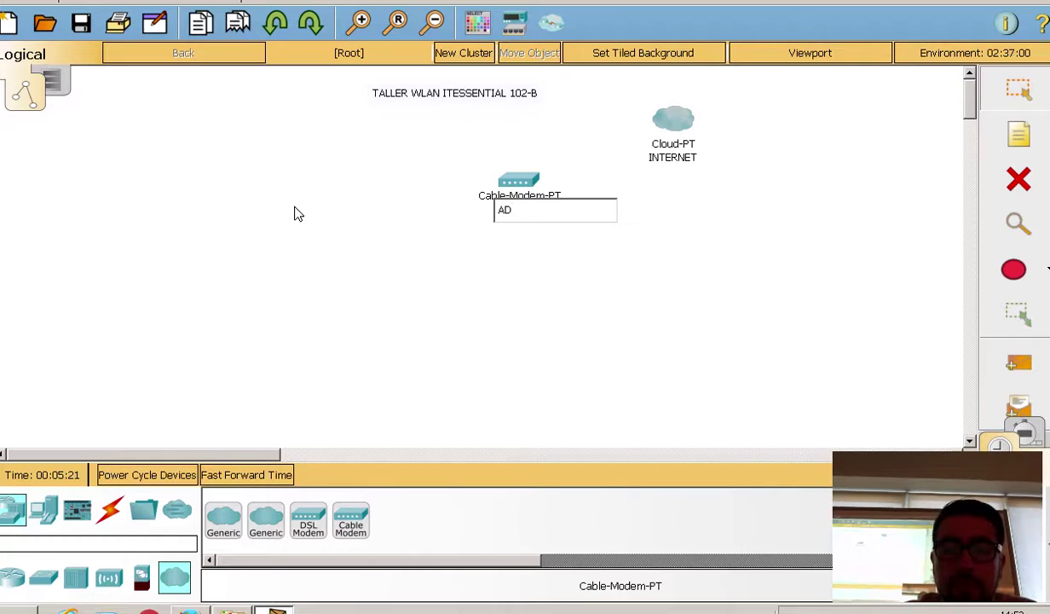
type("SL")
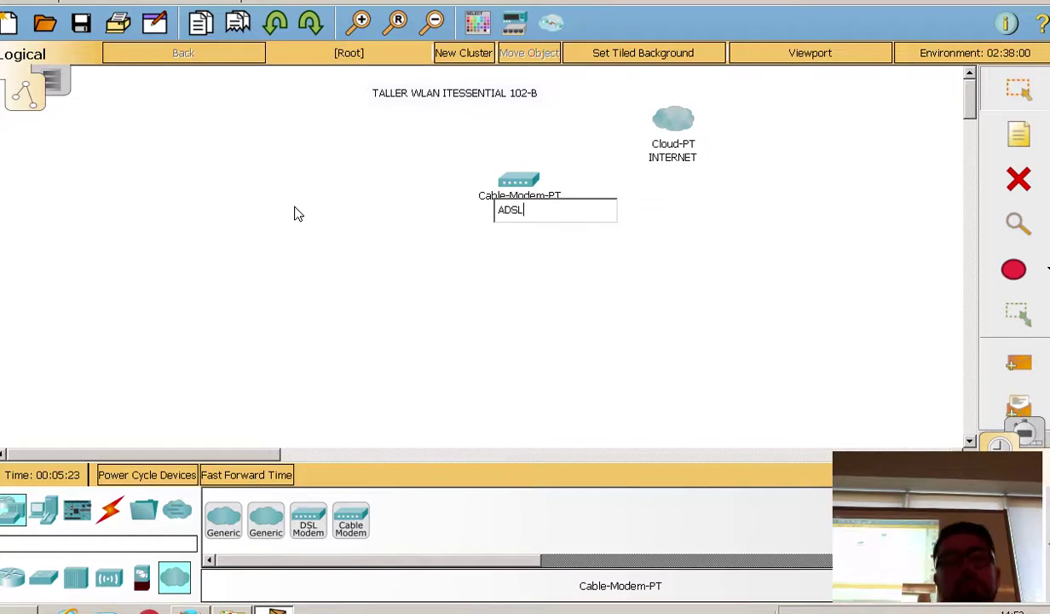
key("Return")
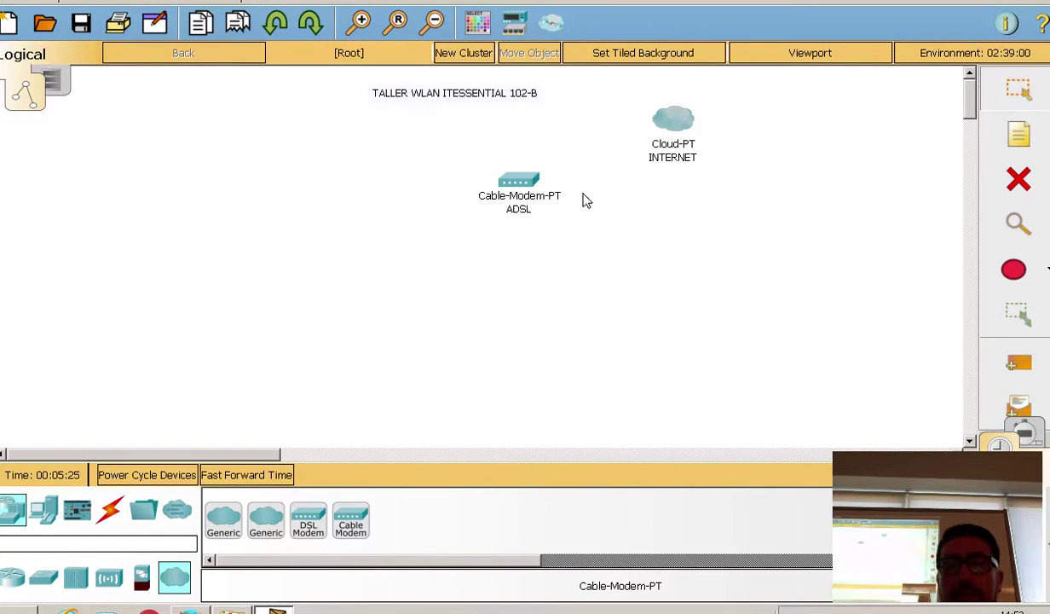
mouse_move(528, 187)
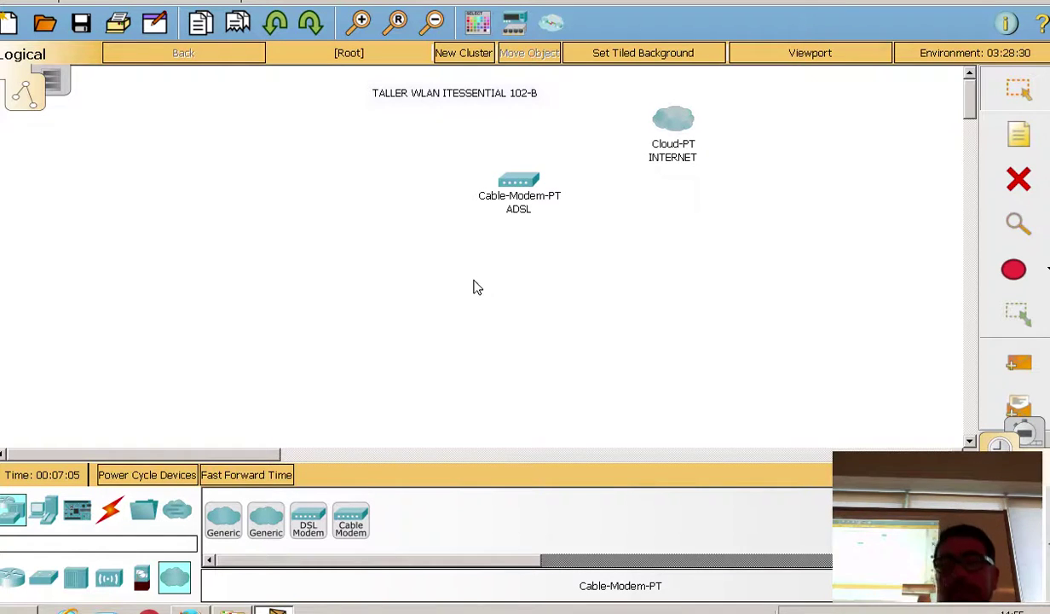
Step: Place a two-line note right of the modem: '80 Mbps bajada' and '2 Mbps subida'
left_click(1020, 134)
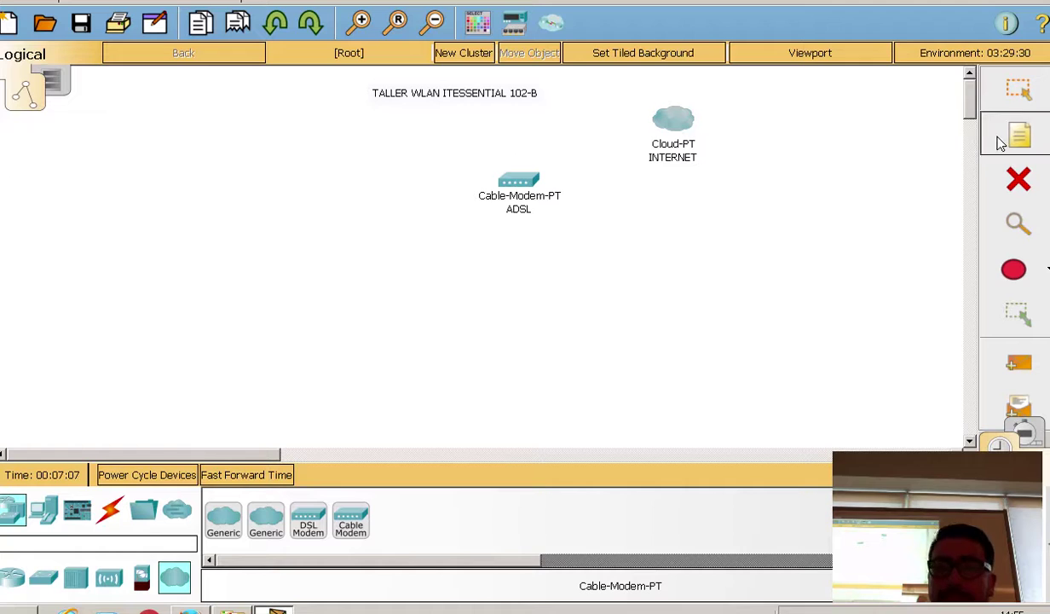
left_click(598, 182)
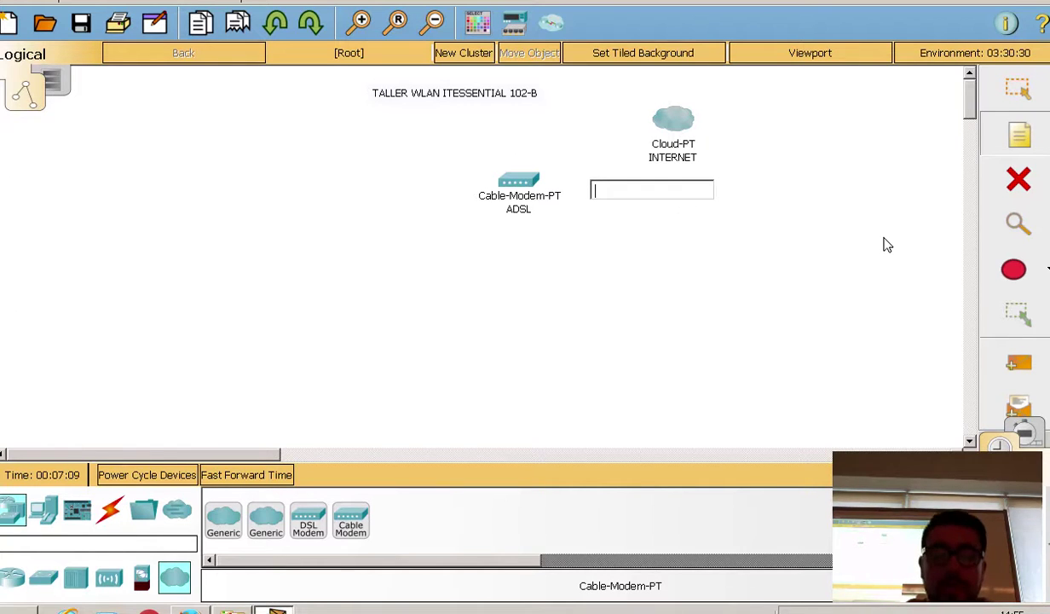
type("80 M")
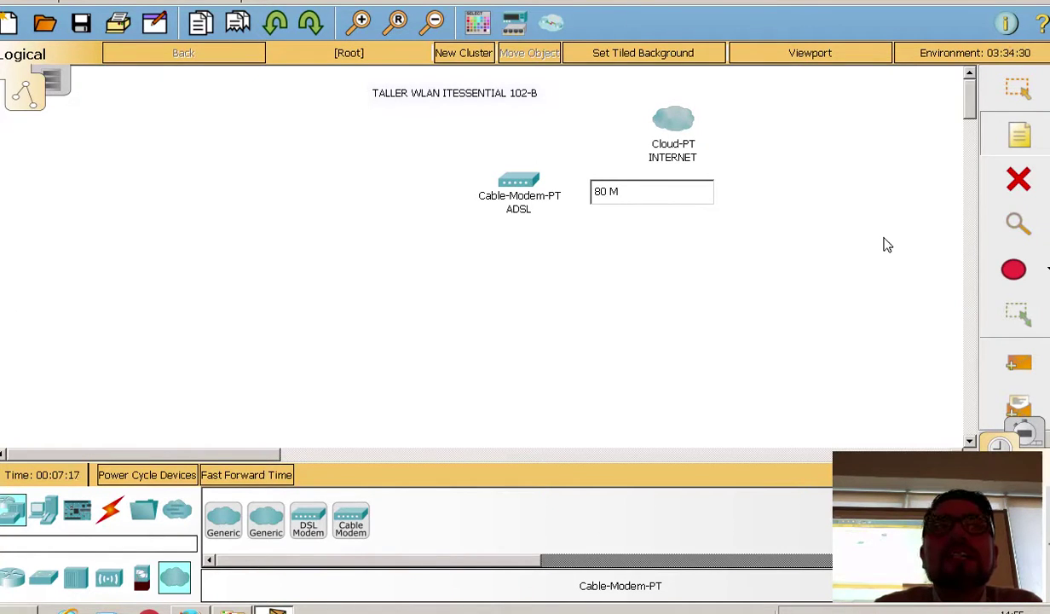
type("bps")
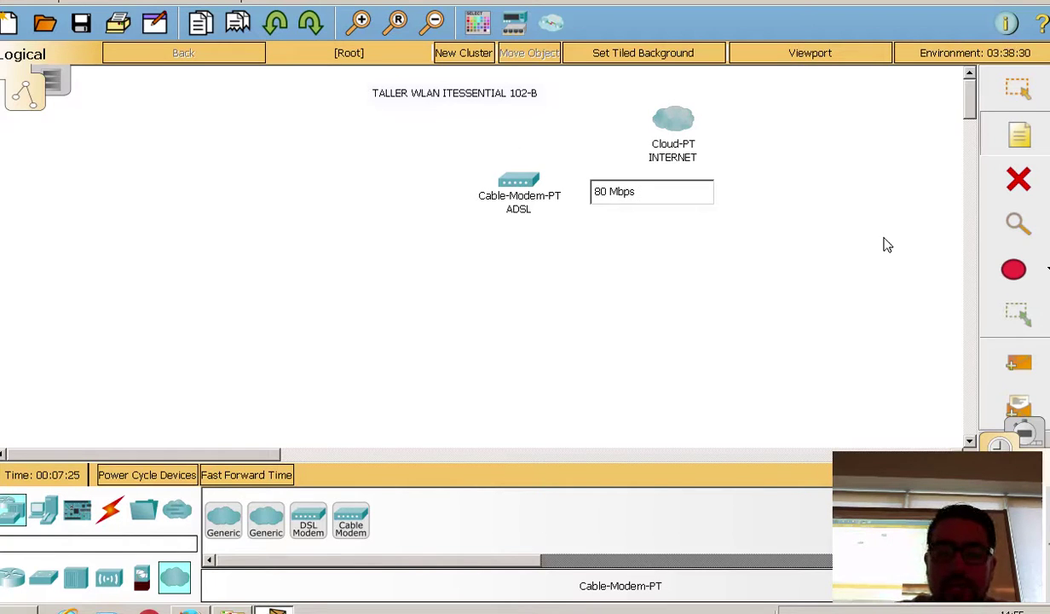
type("bajada")
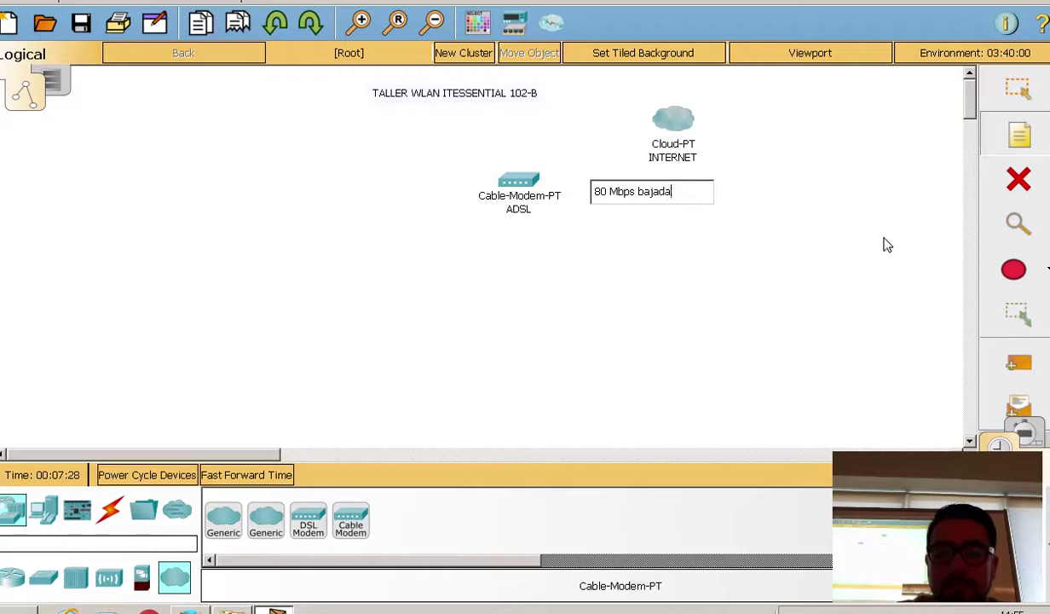
key("Return")
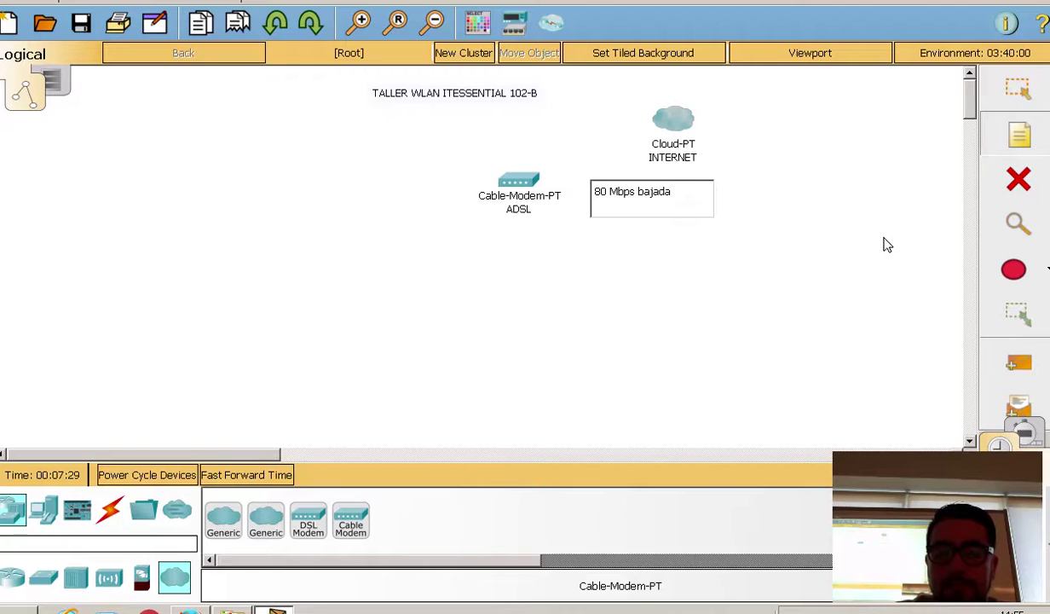
type("2 M")
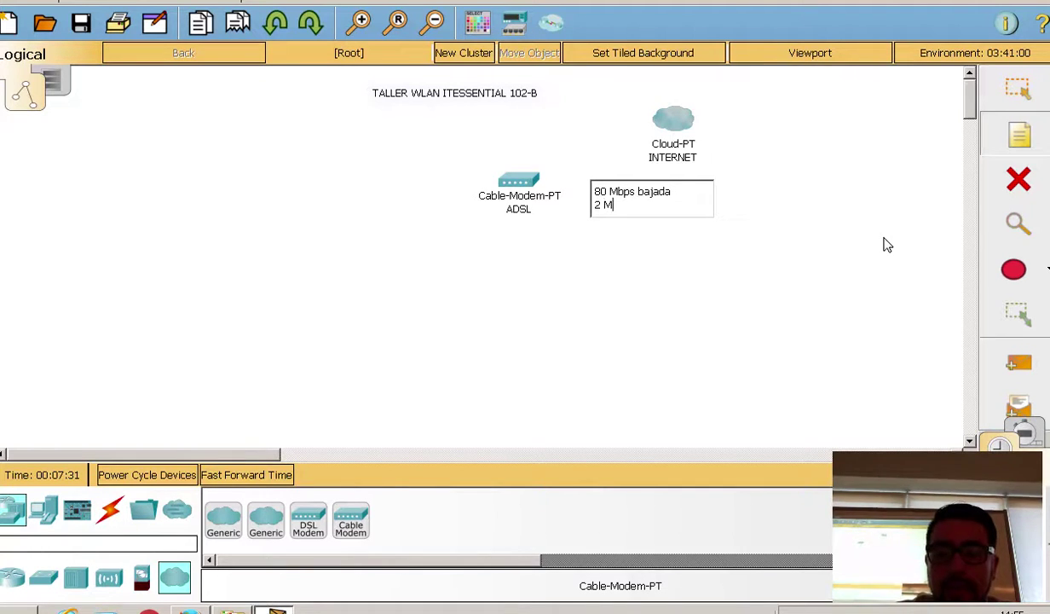
type("bps")
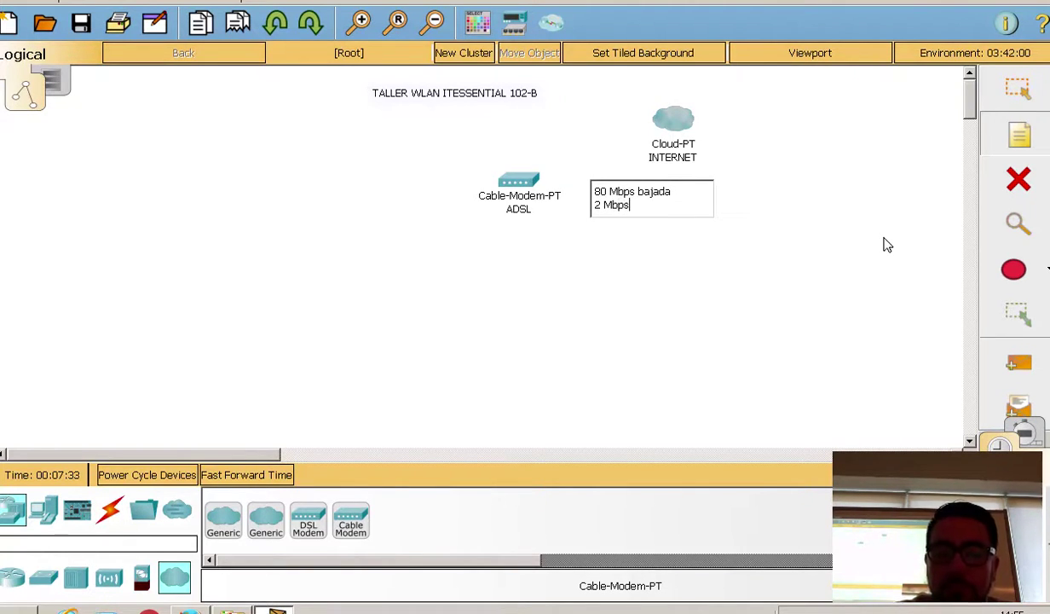
type(" subida")
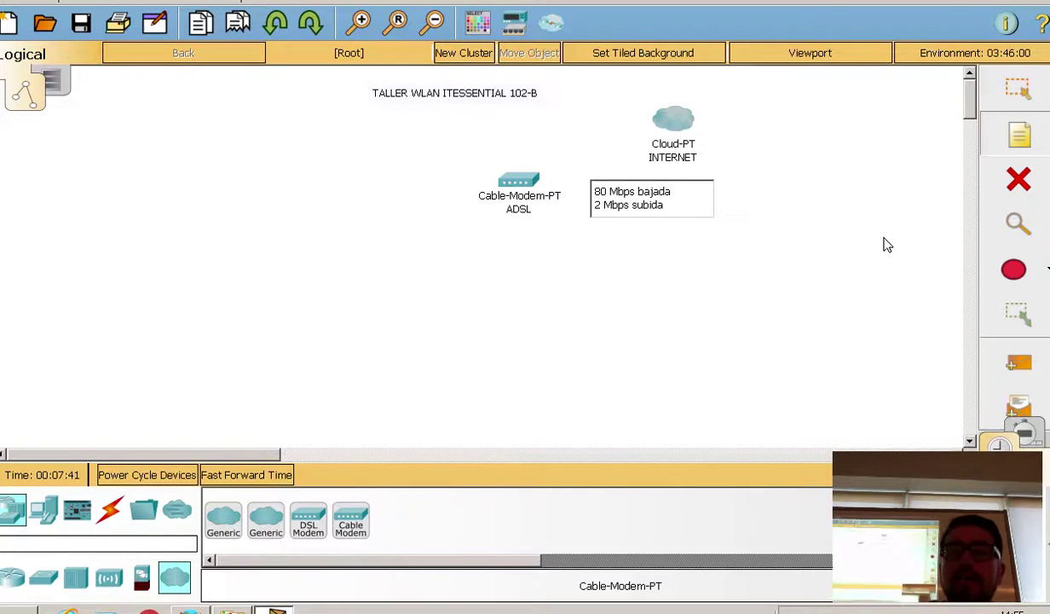
left_click(810, 146)
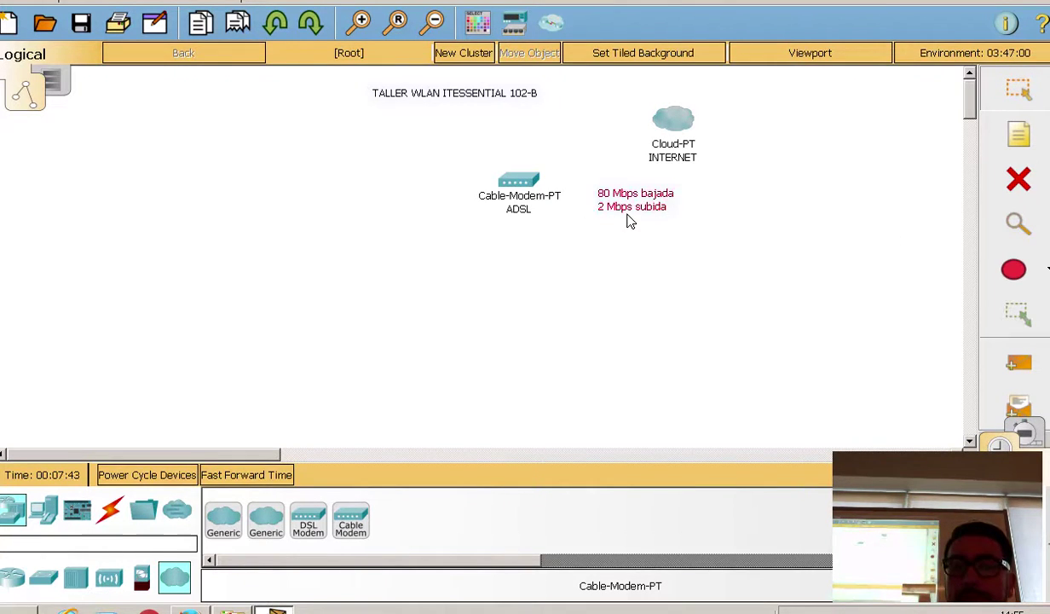
Step: Rearrange the speed note, INTERNET cloud and ADSL modem, settling the modem slightly up-right
left_click_drag(603, 207, 565, 158)
left_click_drag(526, 189, 492, 204)
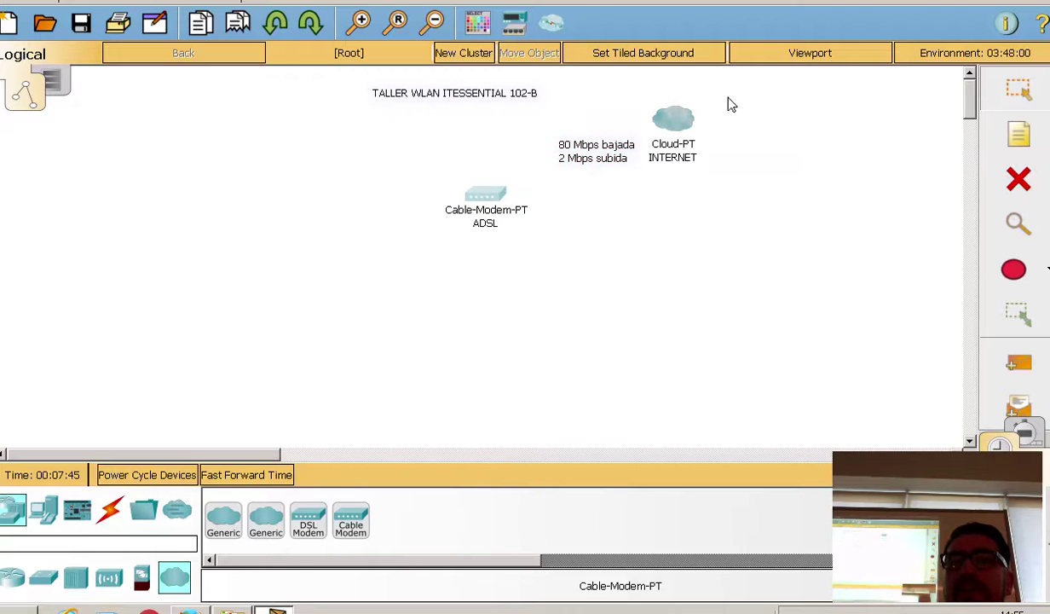
left_click_drag(689, 124, 719, 126)
left_click_drag(616, 160, 603, 162)
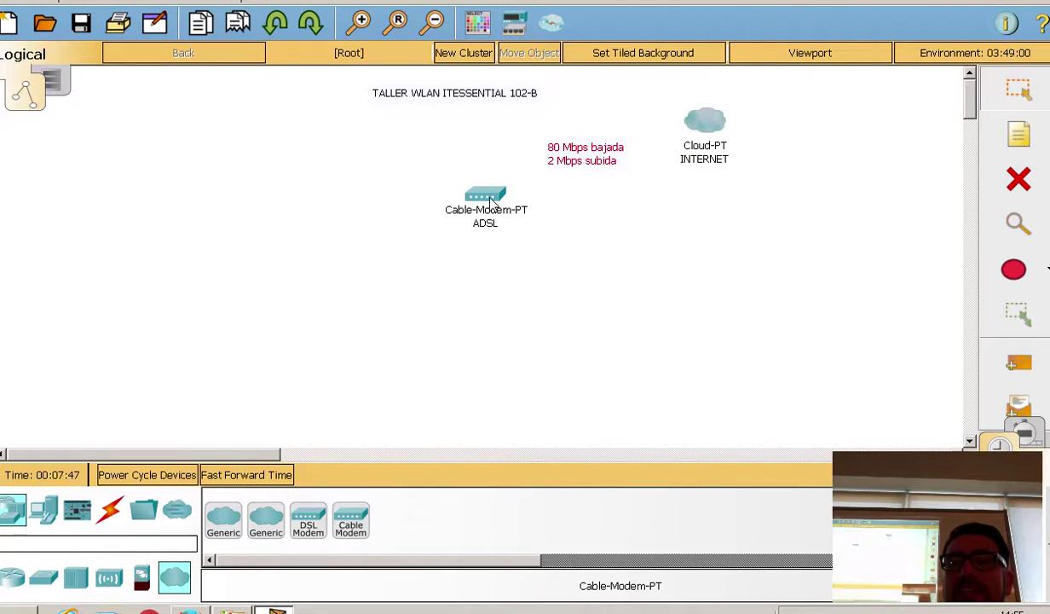
left_click_drag(476, 196, 489, 192)
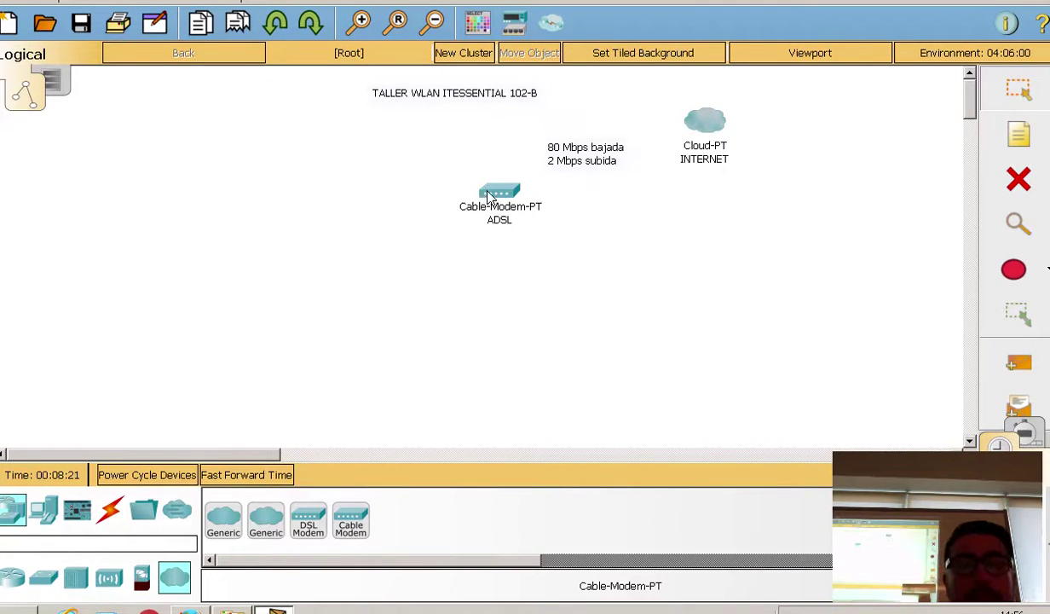
left_click_drag(485, 197, 494, 191)
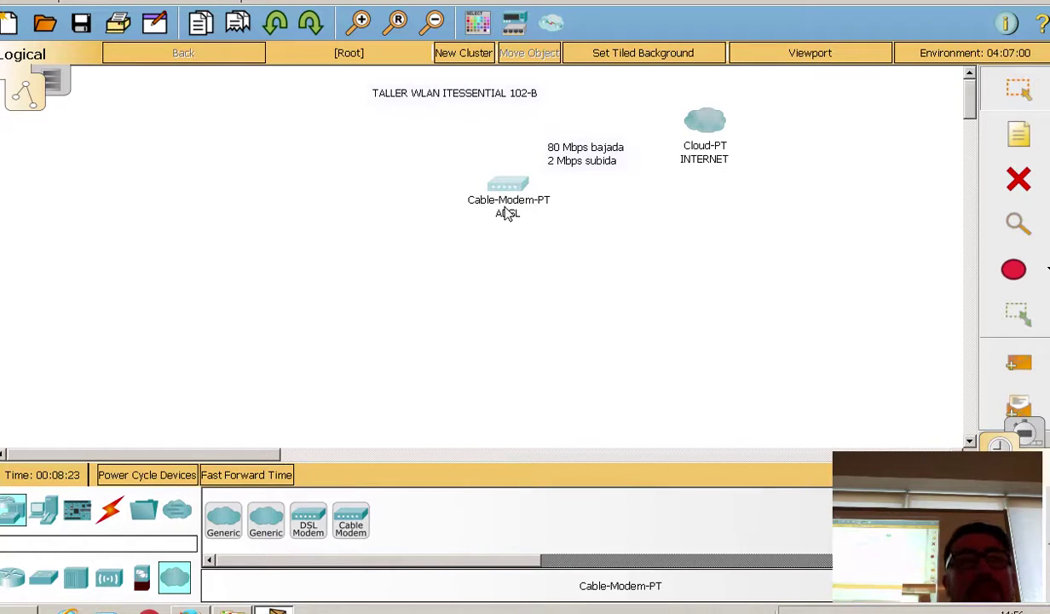
Step: Draw a solid yellow-filled rectangle around the ADSL modem, speed note and INTERNET cloud
left_click(477, 23)
left_click(429, 76)
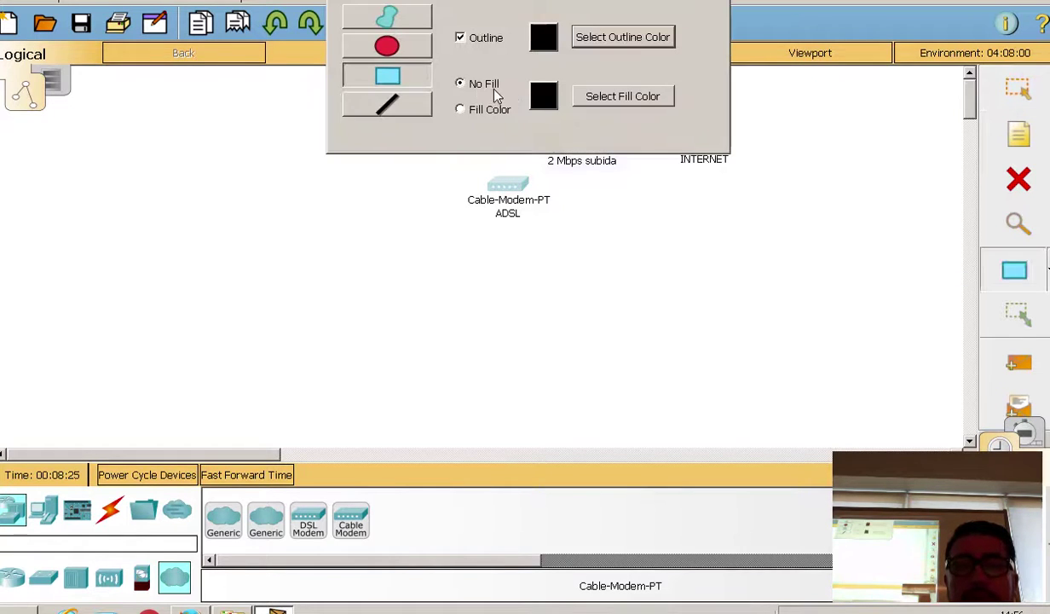
left_click(468, 112)
left_click(593, 99)
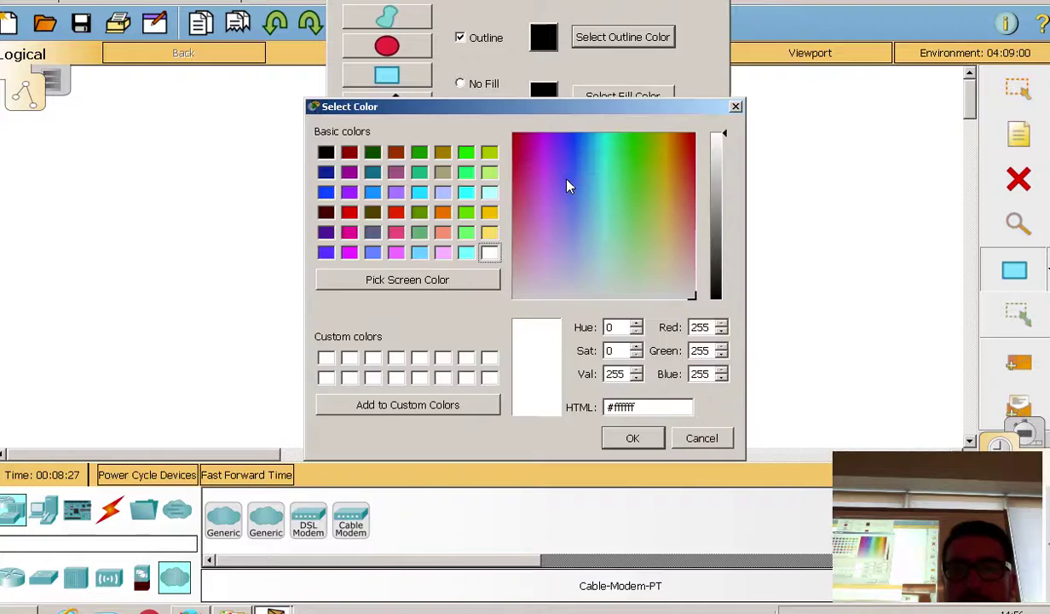
left_click(490, 235)
left_click(631, 435)
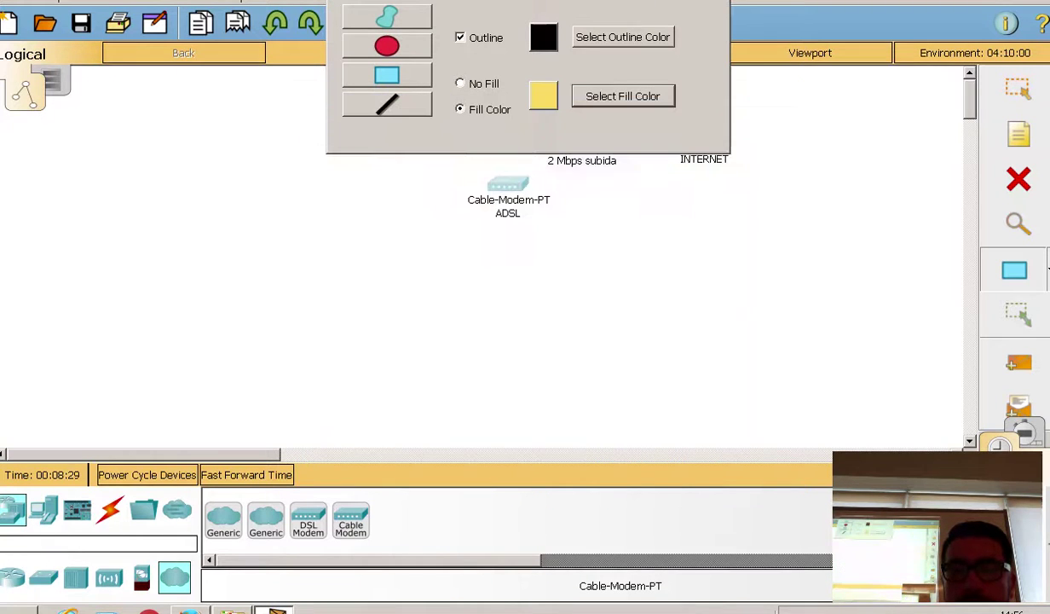
mouse_move(520, 12)
left_mouse_down()
mouse_move(453, 304)
mouse_move(460, 399)
left_mouse_up()
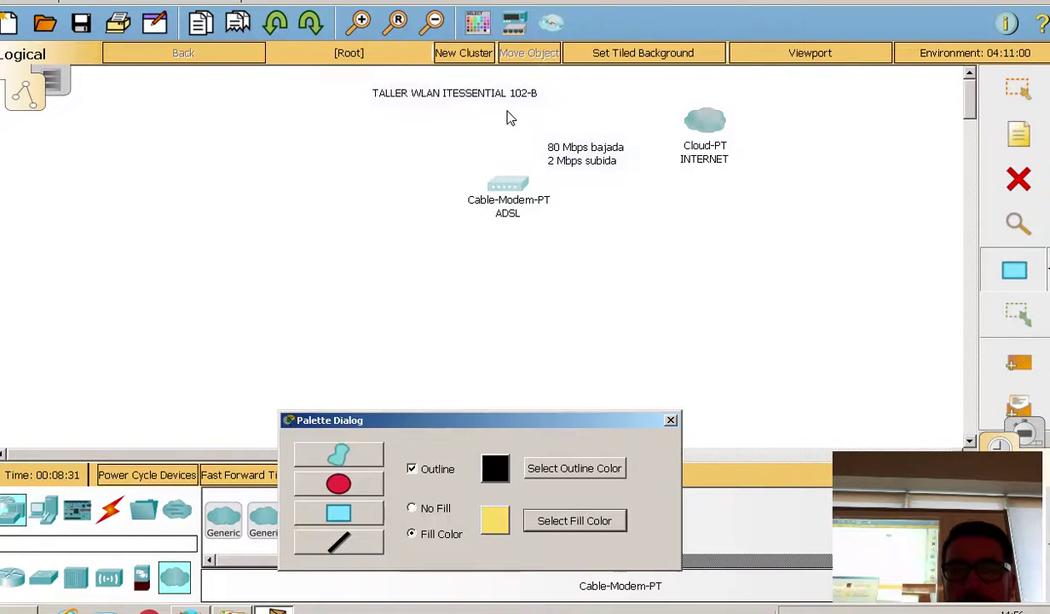
mouse_move(485, 104)
left_mouse_down()
mouse_move(490, 116)
mouse_move(825, 206)
mouse_move(816, 230)
mouse_move(829, 222)
left_mouse_up()
Step: Close the drawing palette, tuck the ADSL modem inside the yellow rectangle, shift the note right
left_click(671, 420)
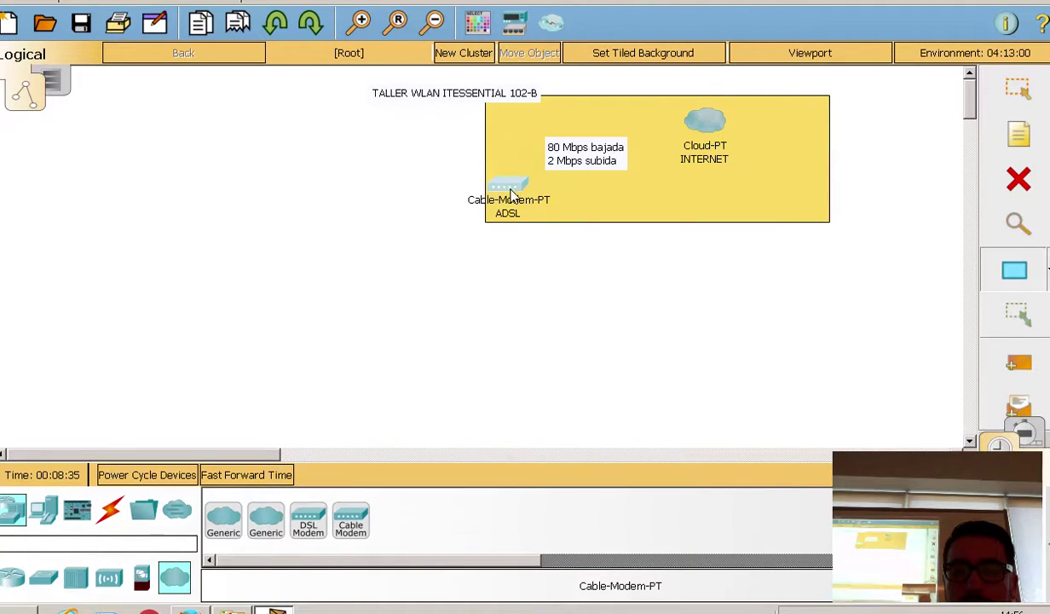
mouse_move(509, 187)
left_mouse_down()
mouse_move(471, 222)
mouse_move(516, 184)
left_mouse_up()
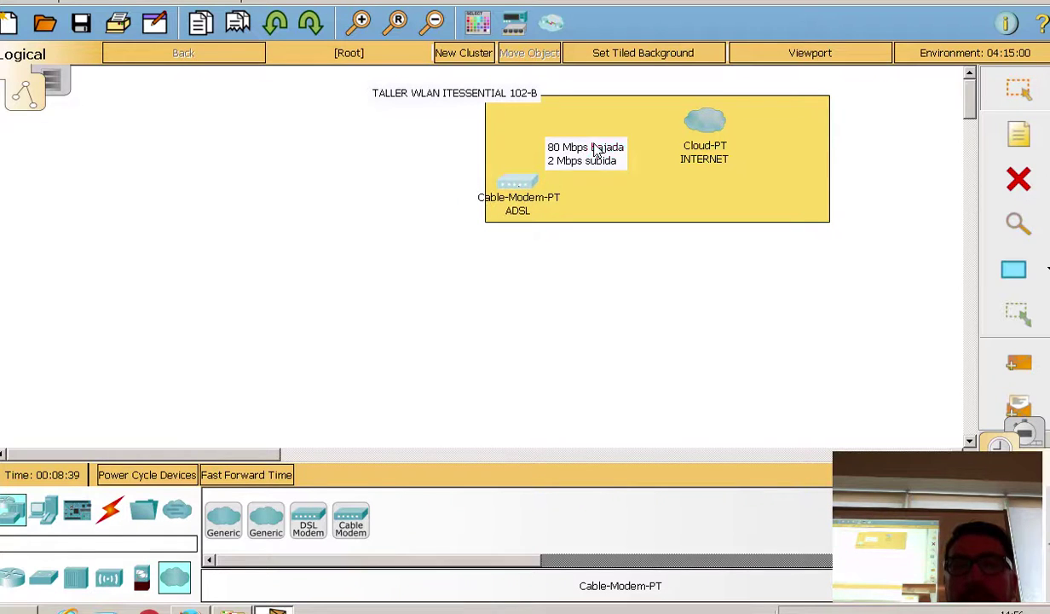
left_click_drag(572, 142, 617, 147)
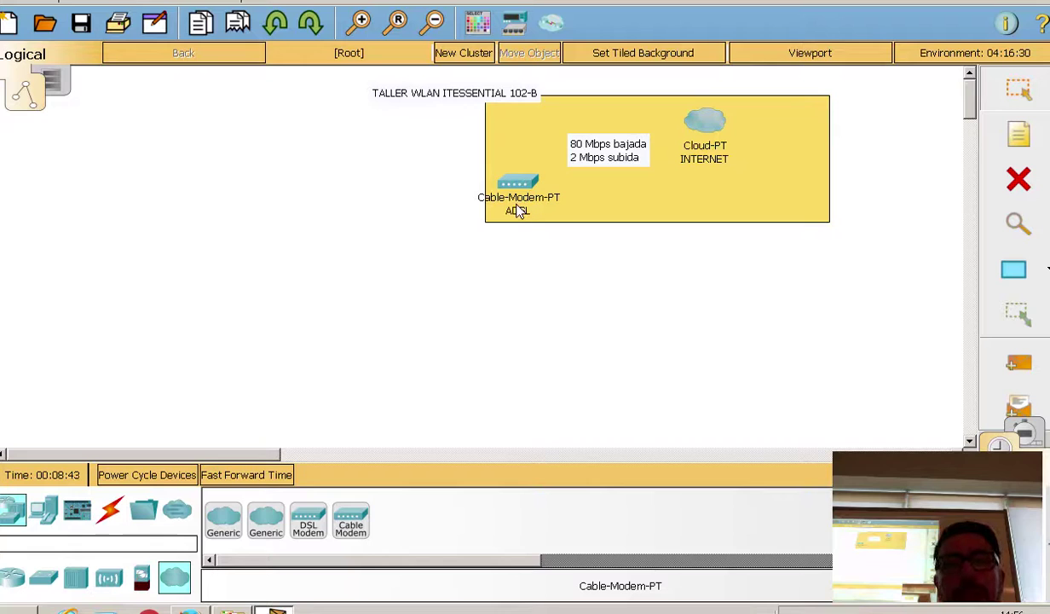
left_click(478, 23)
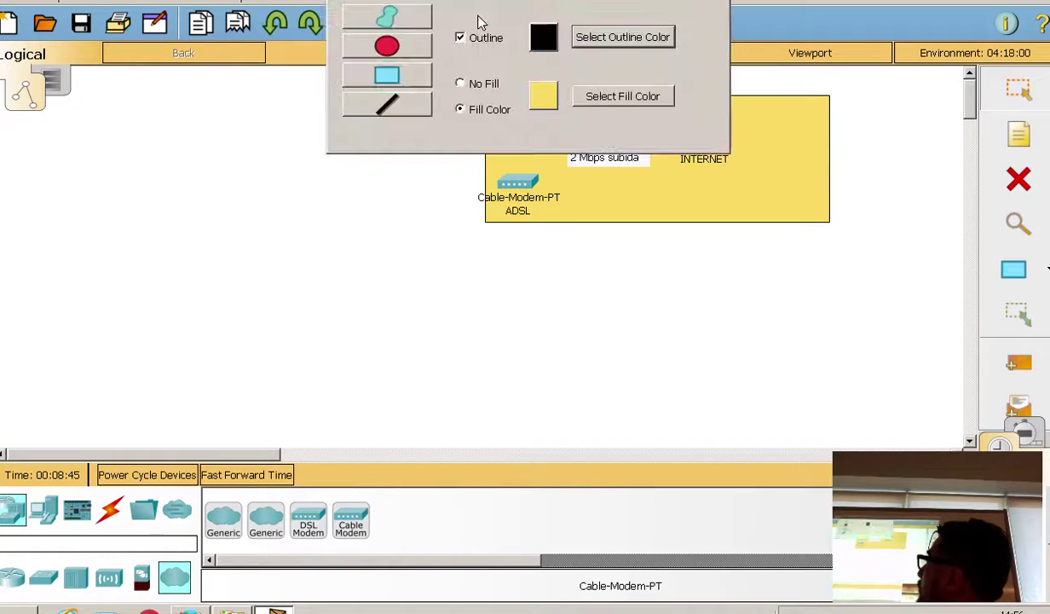
left_click(402, 76)
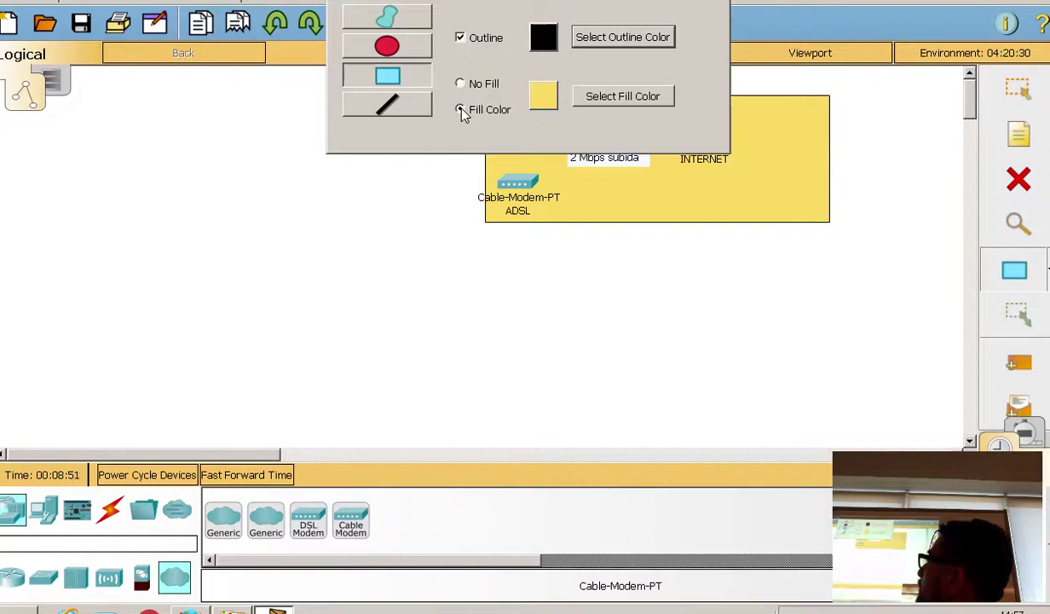
left_click(460, 110)
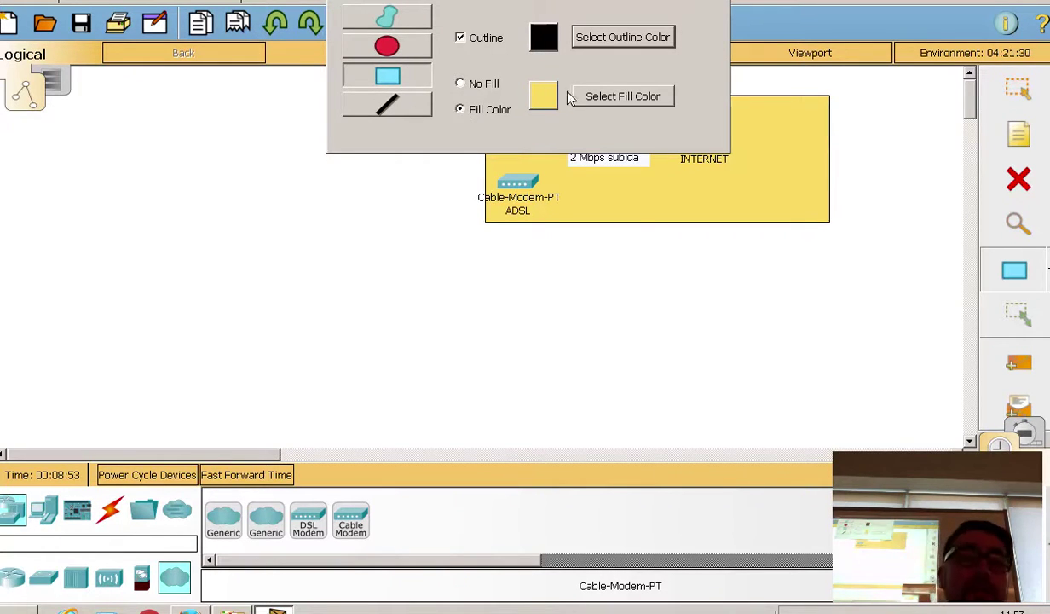
left_click(617, 97)
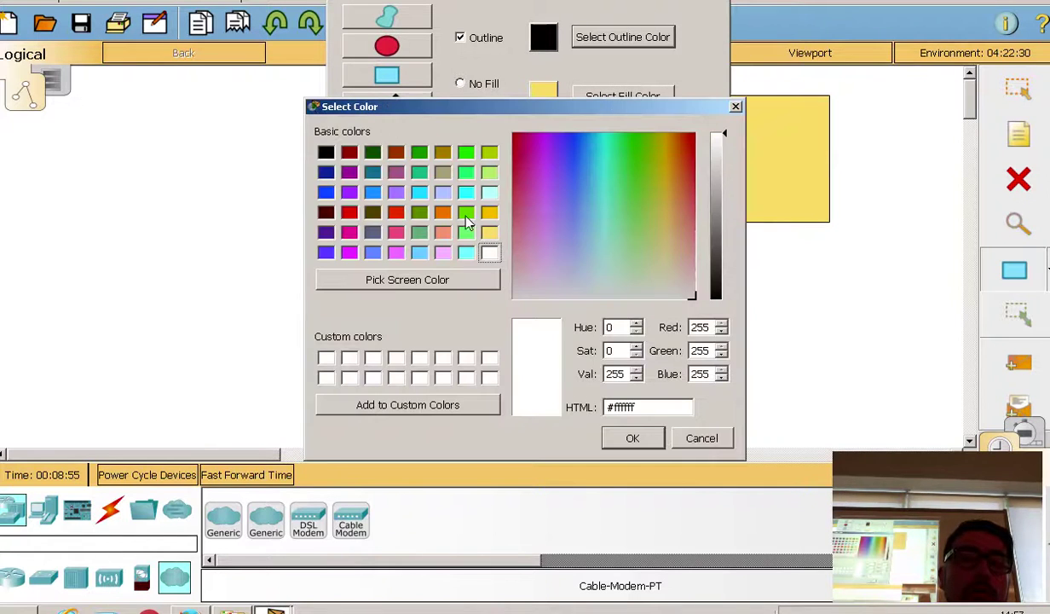
left_click(701, 437)
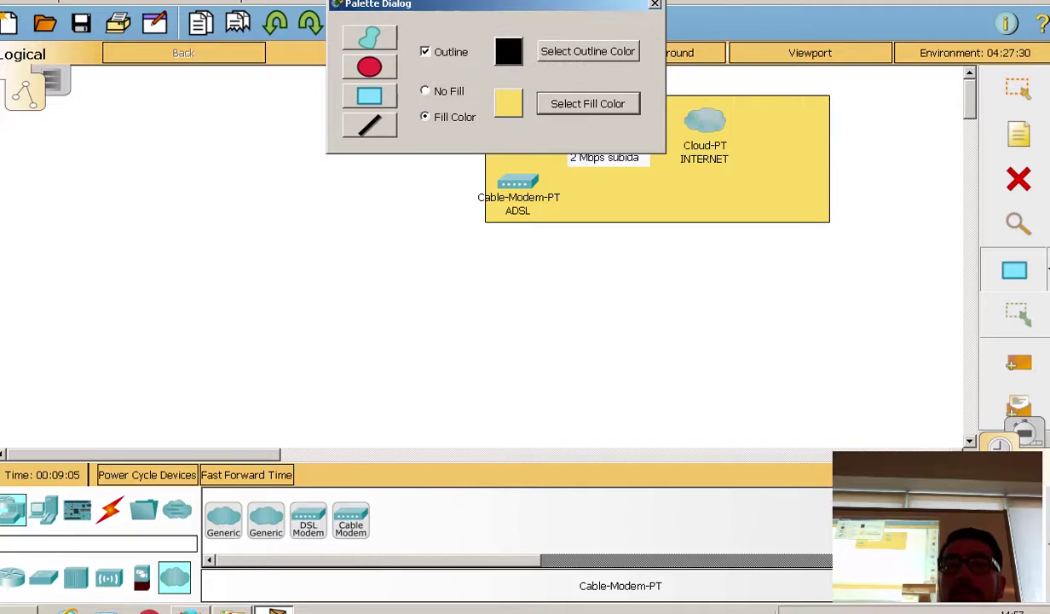
left_click(655, 4)
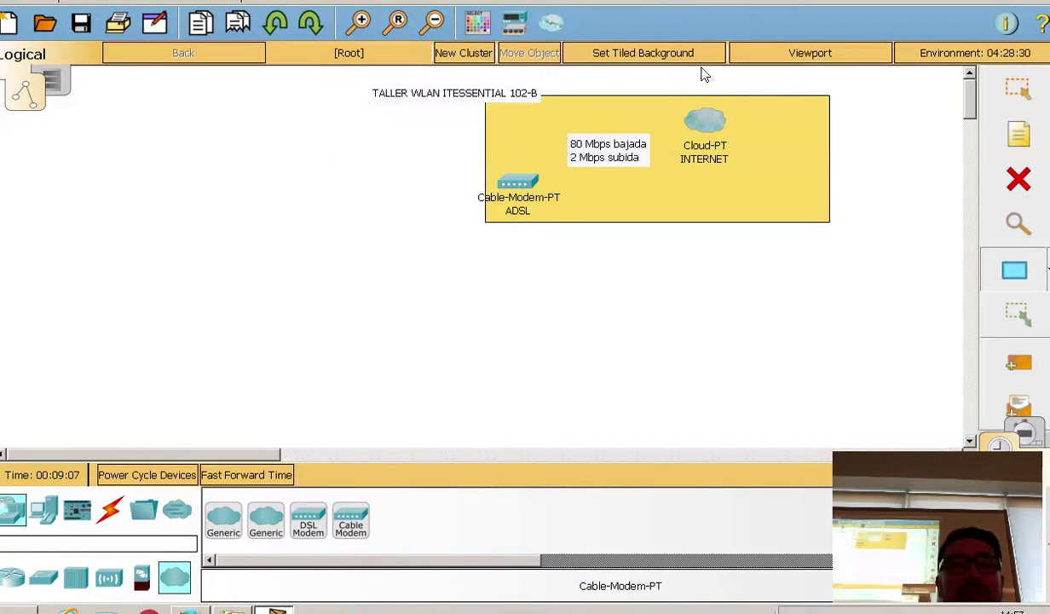
Step: Shift the yellow rectangle slightly left and move the 'TALLER WLAN ITESSENTIAL 102-B' title further left
mouse_move(703, 120)
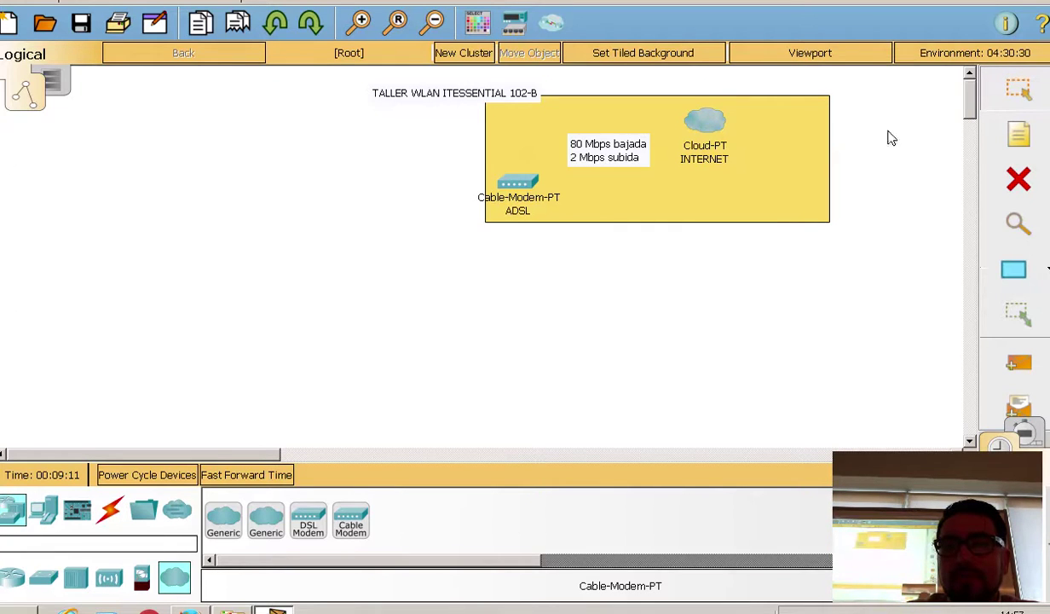
left_click_drag(815, 170, 800, 175)
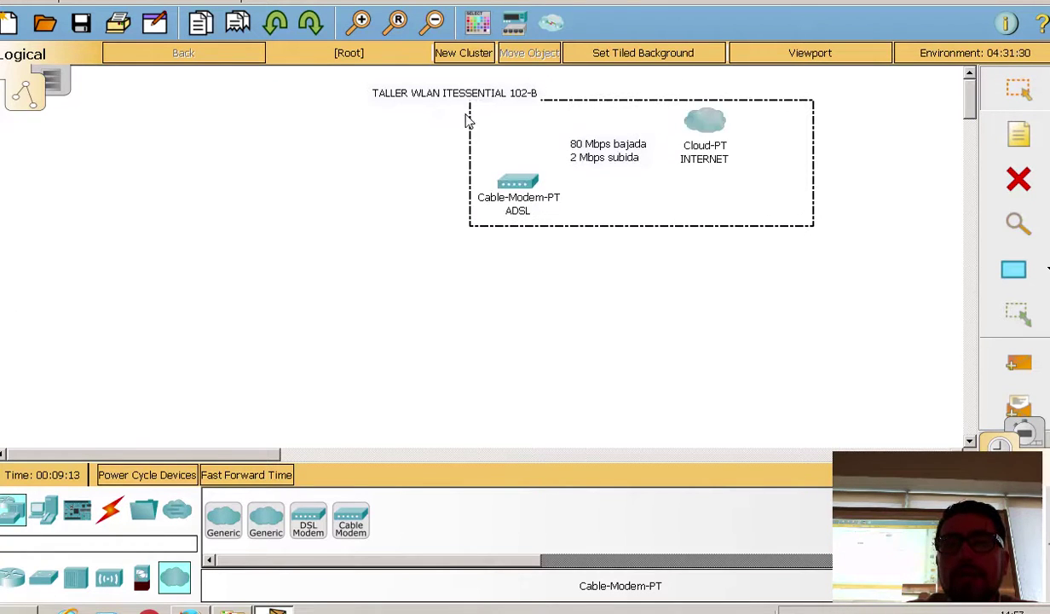
left_click_drag(429, 98, 363, 93)
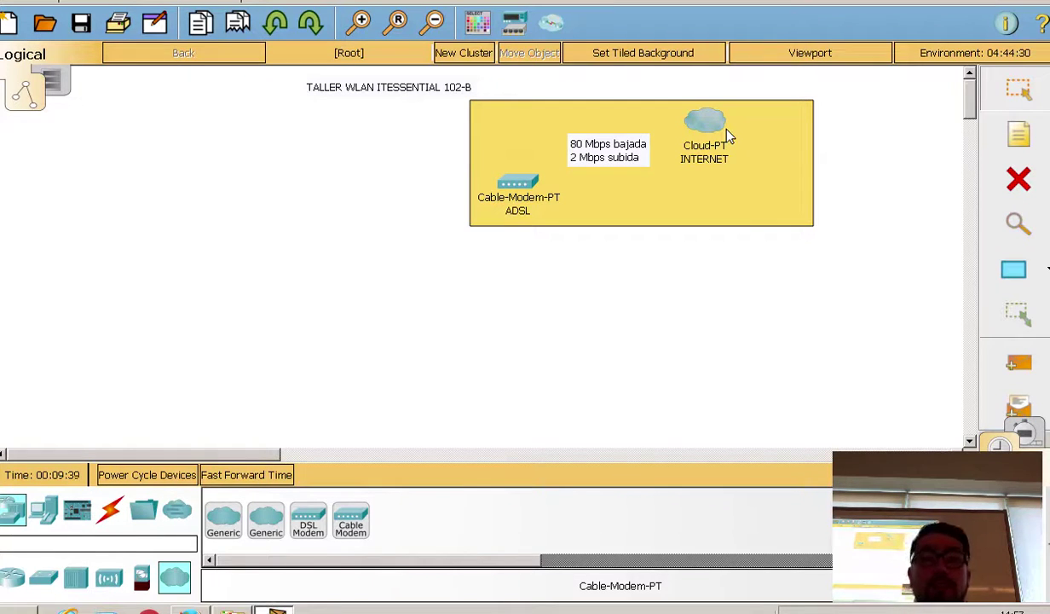
Step: Cable the ADSL modem's Port 0 to the cloud's Coaxial7 port with coaxial, then reposition the note
left_click(111, 510)
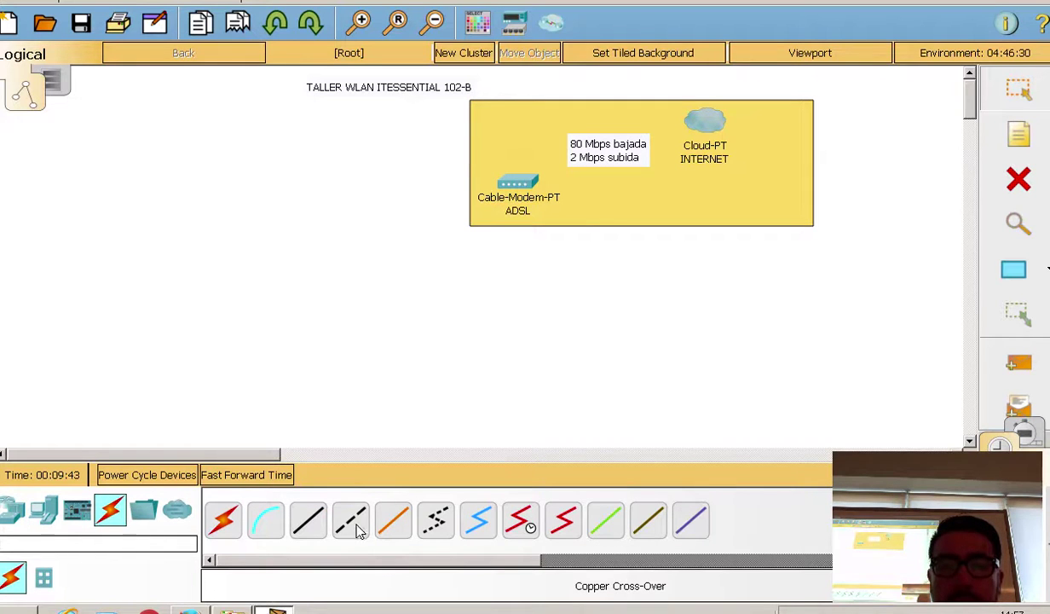
left_click(471, 516)
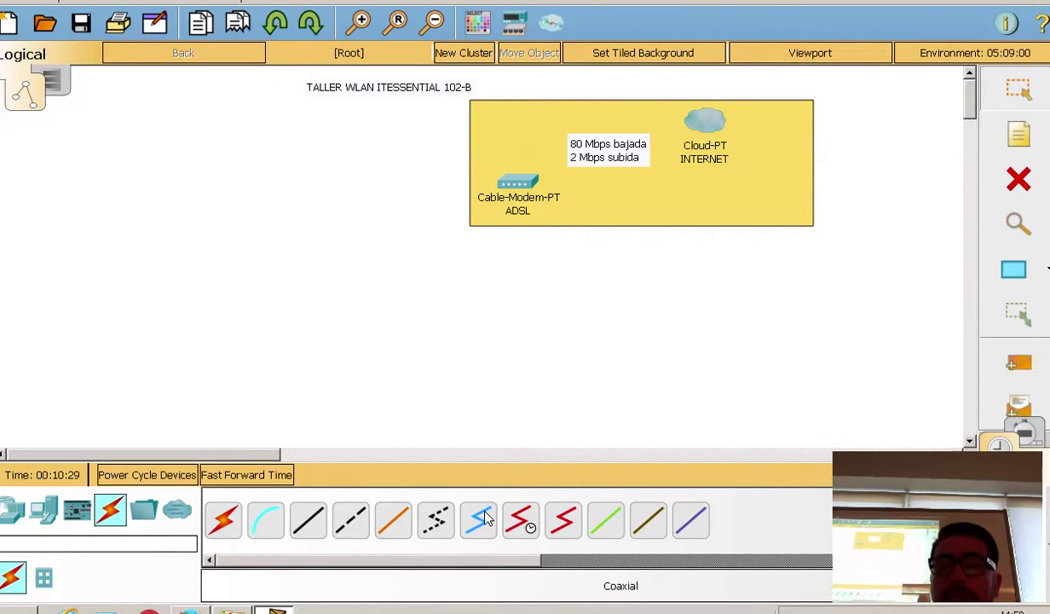
left_click(481, 522)
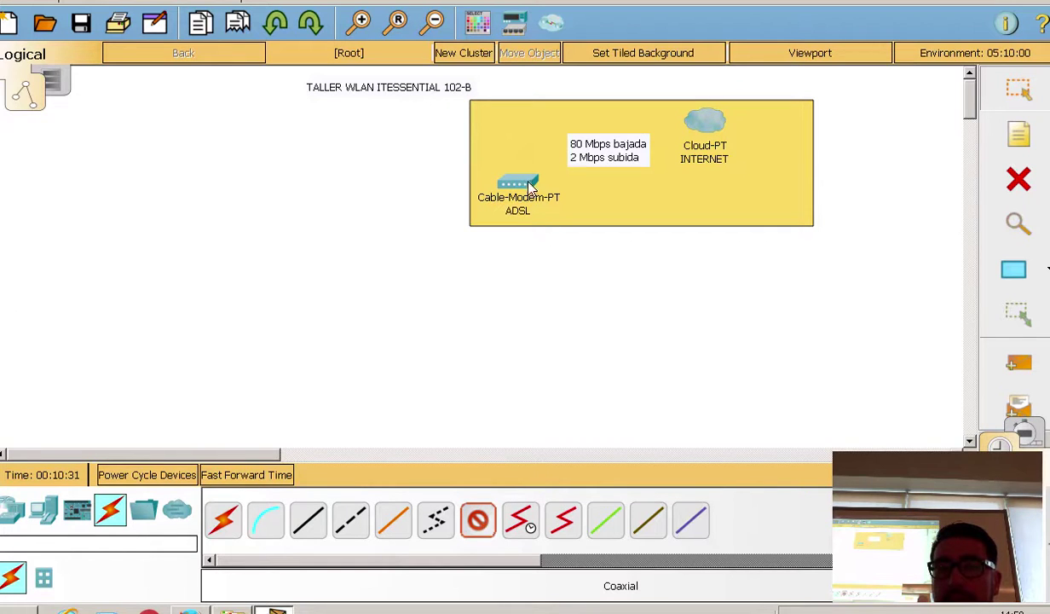
left_click(436, 520)
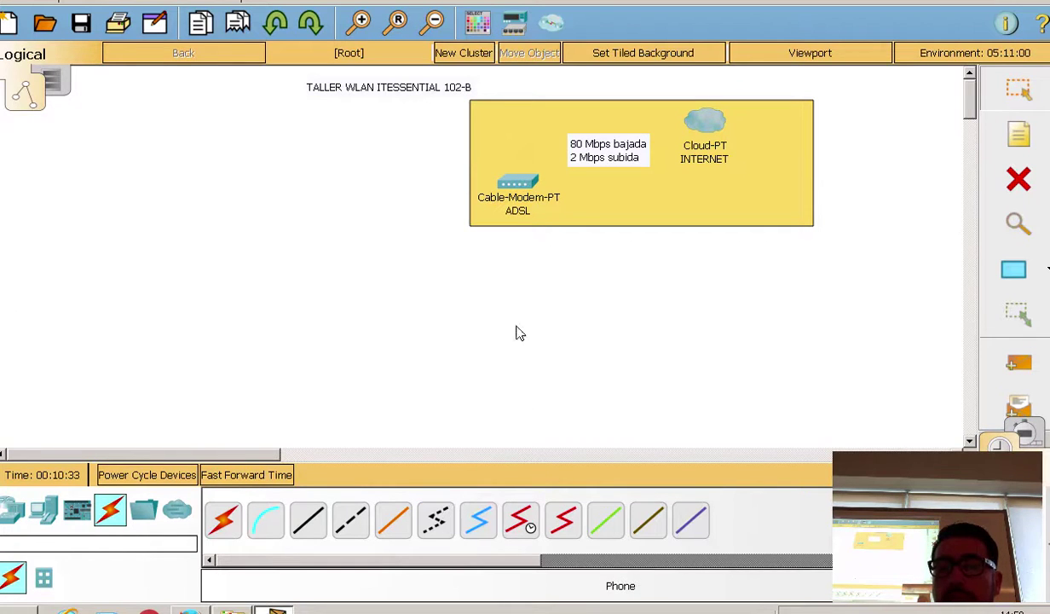
left_click(478, 520)
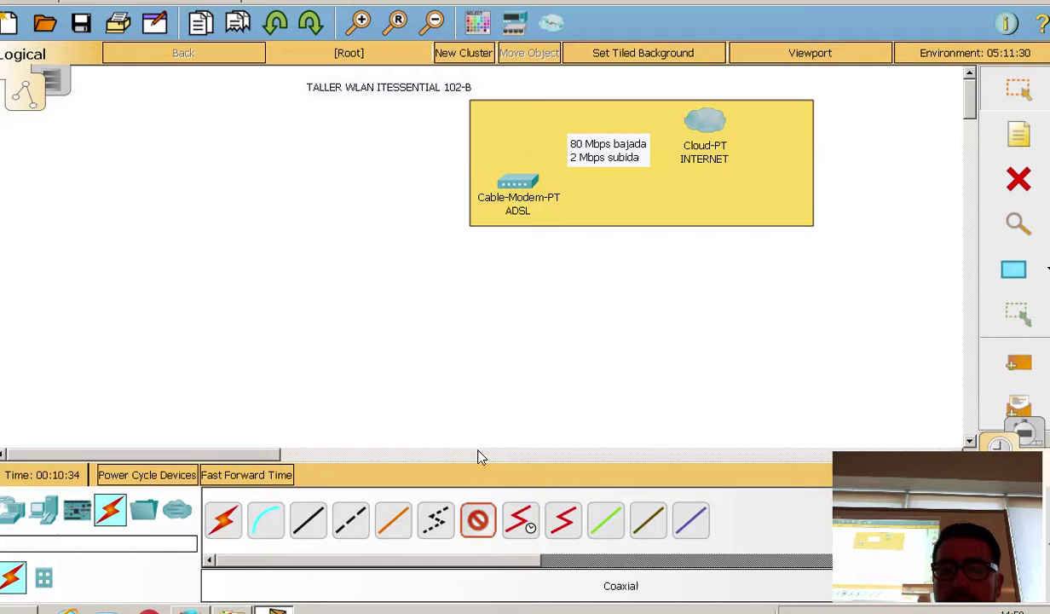
left_click(515, 182)
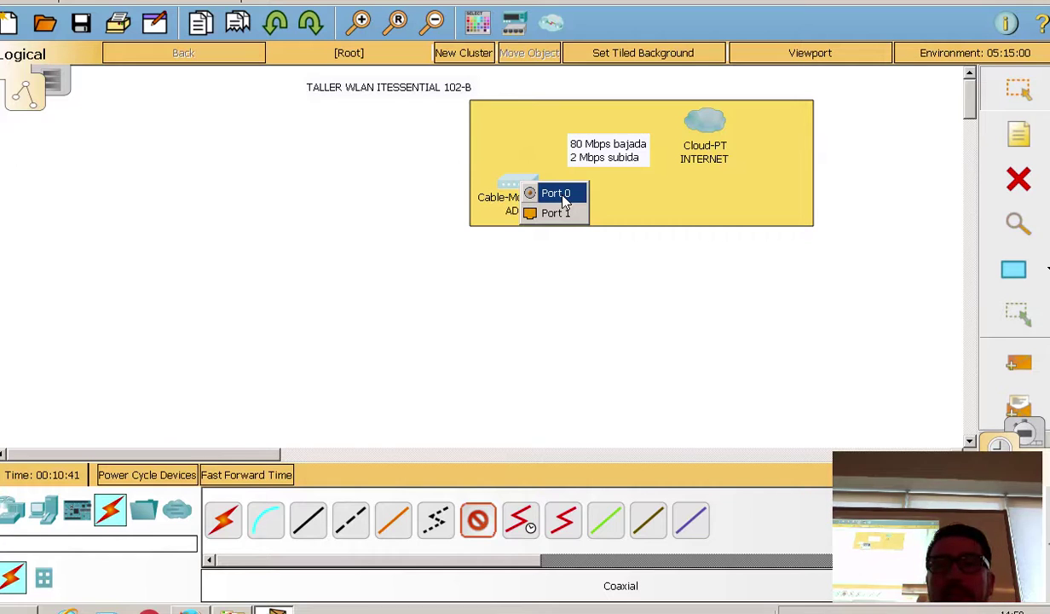
left_click(559, 194)
left_click(697, 120)
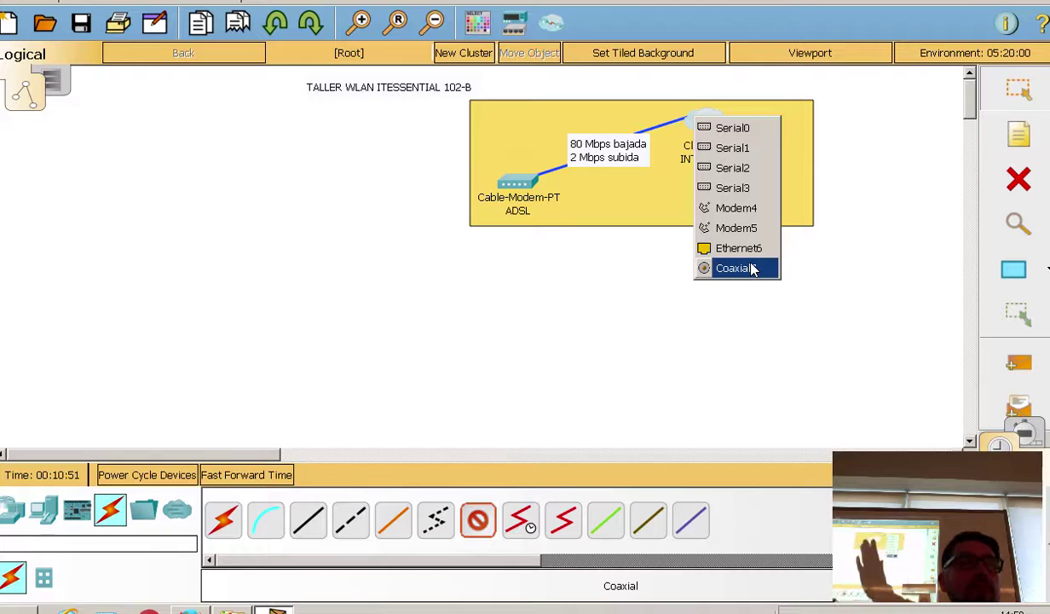
left_click(734, 267)
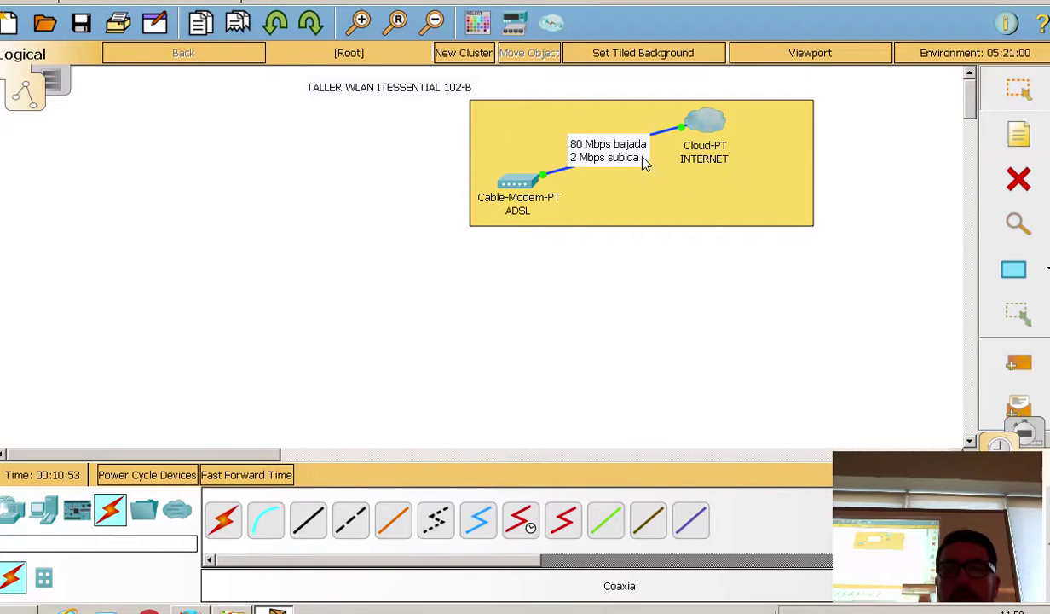
left_click_drag(644, 162, 600, 134)
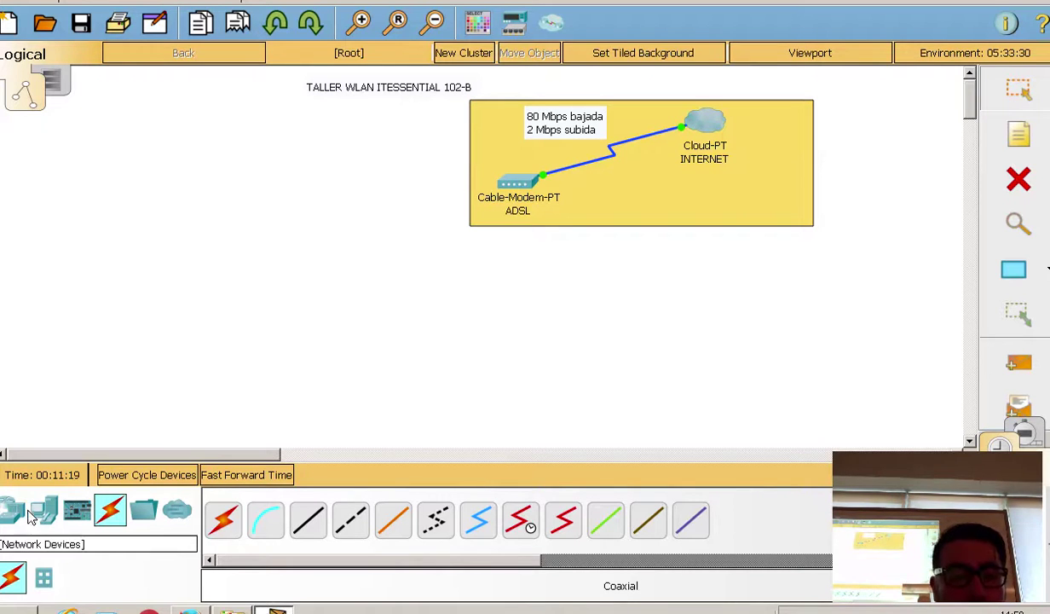
Step: Browse the End Devices and Network Devices lists, then bring up Wireless Devices
left_click(43, 510)
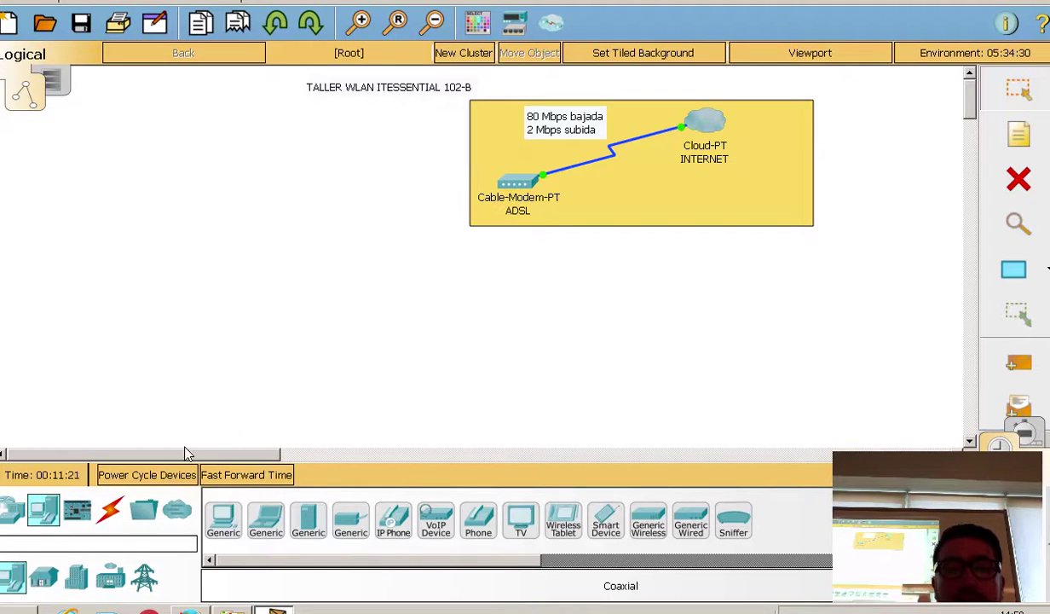
left_click(13, 509)
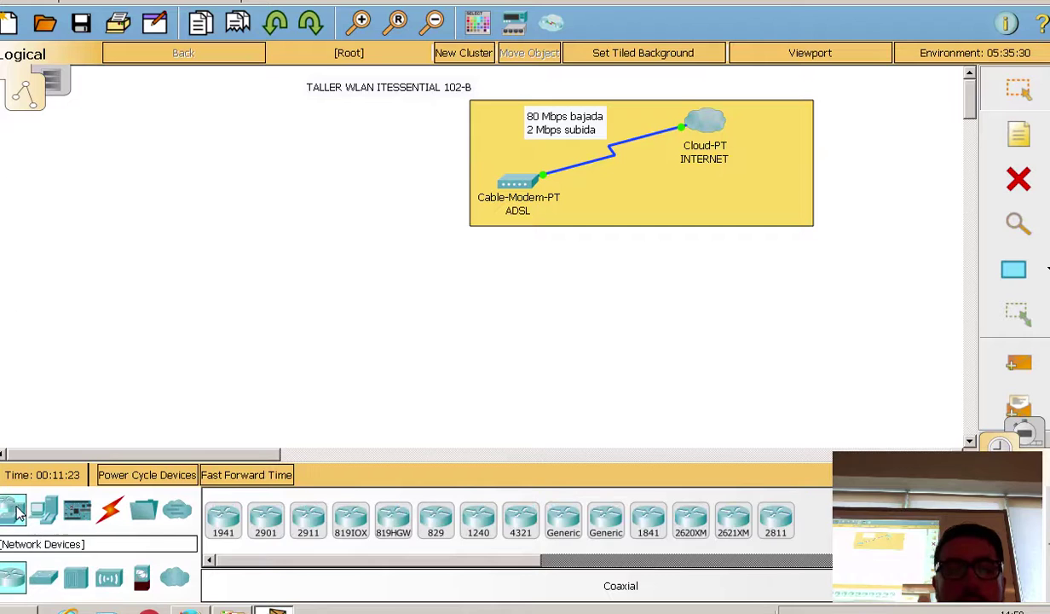
left_click(111, 578)
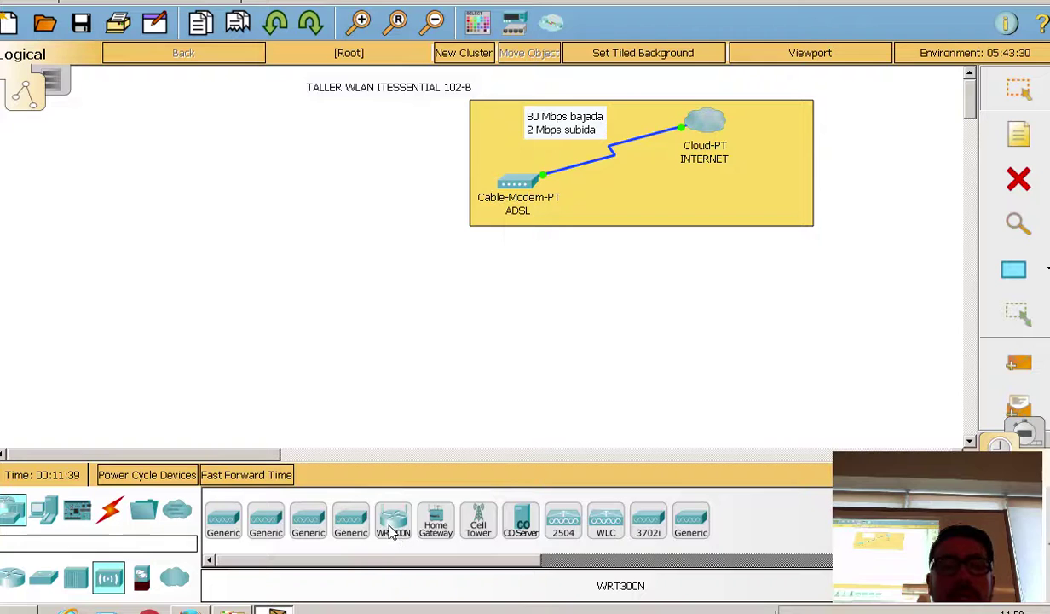
Step: Place a WRT300N router beside the modem area and name it GATEWAY
left_click(401, 225)
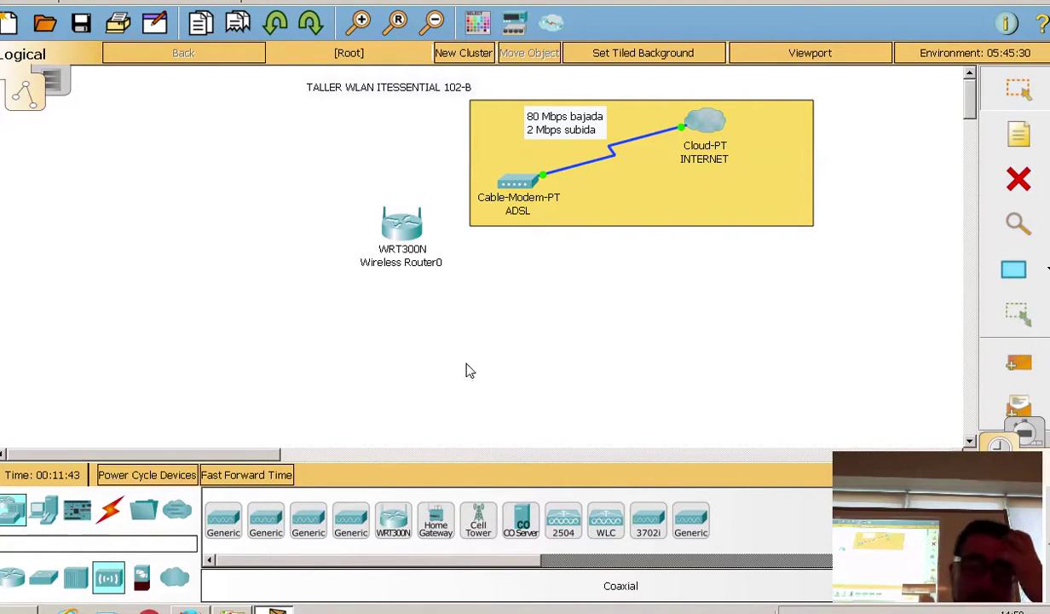
left_click_drag(407, 234, 429, 224)
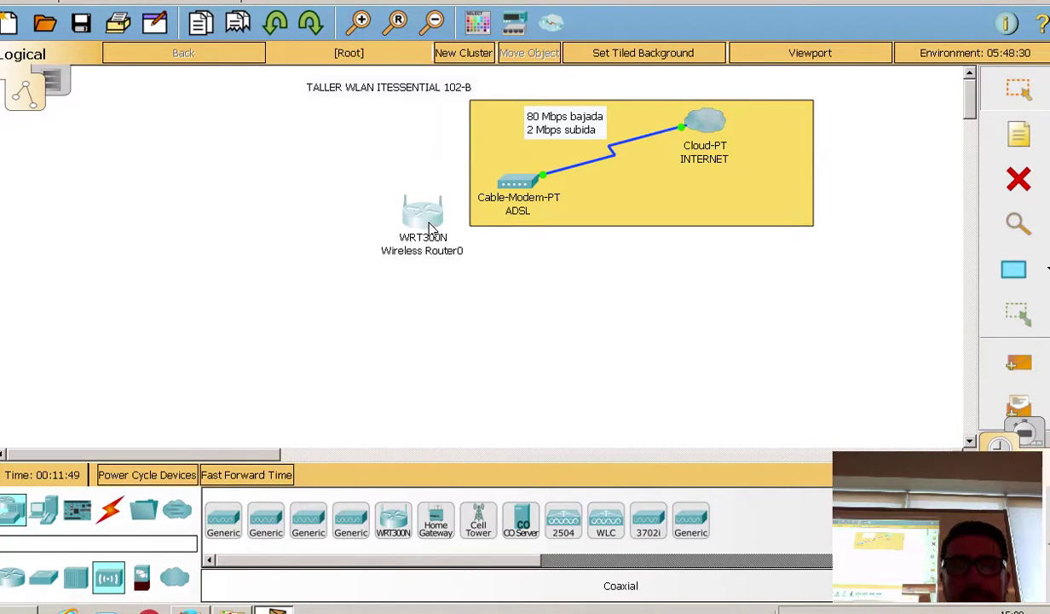
mouse_move(429, 226)
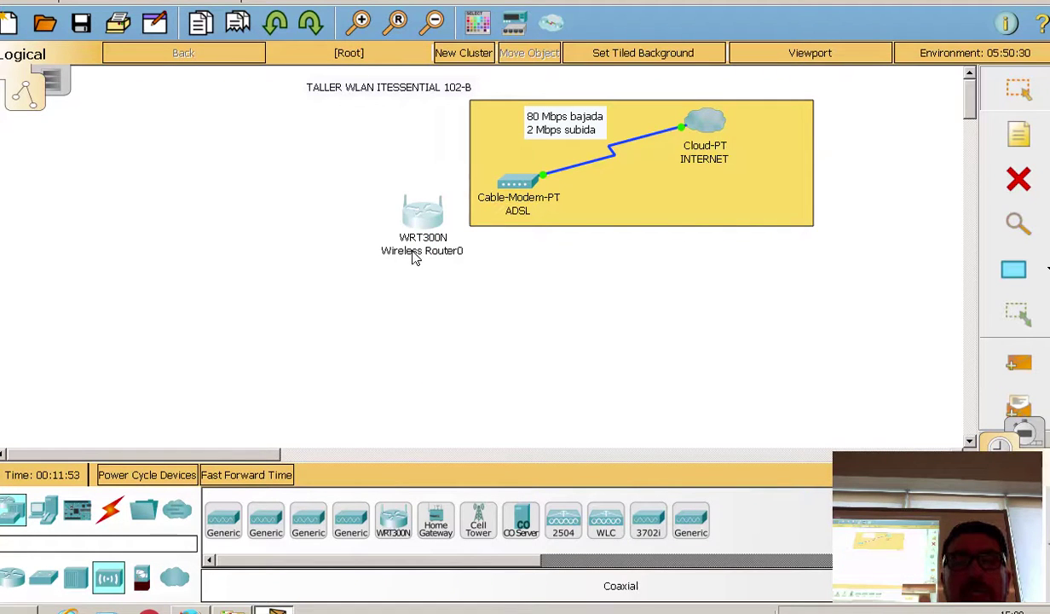
mouse_move(417, 254)
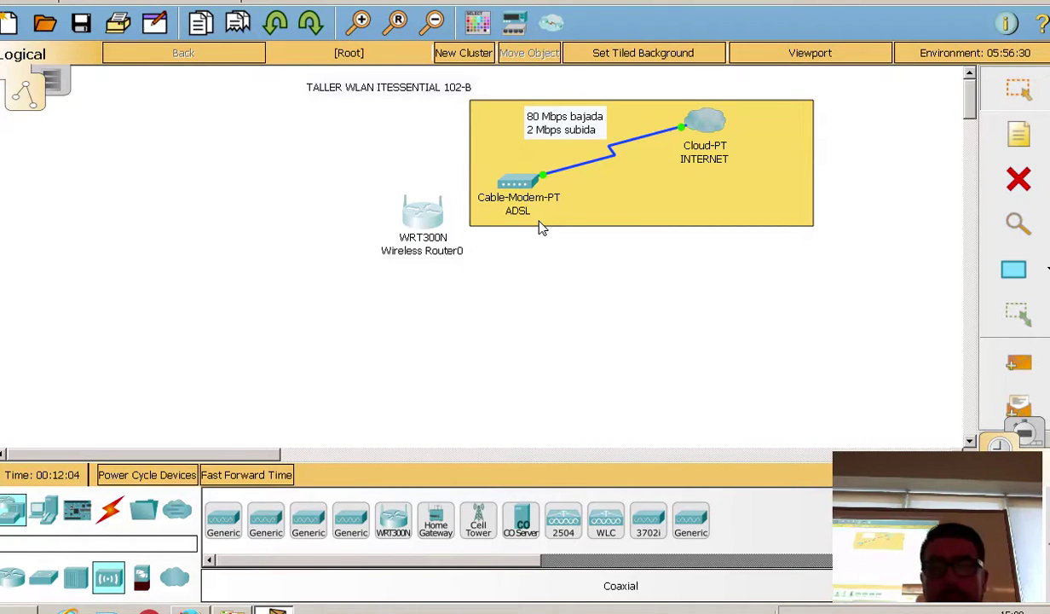
mouse_move(441, 227)
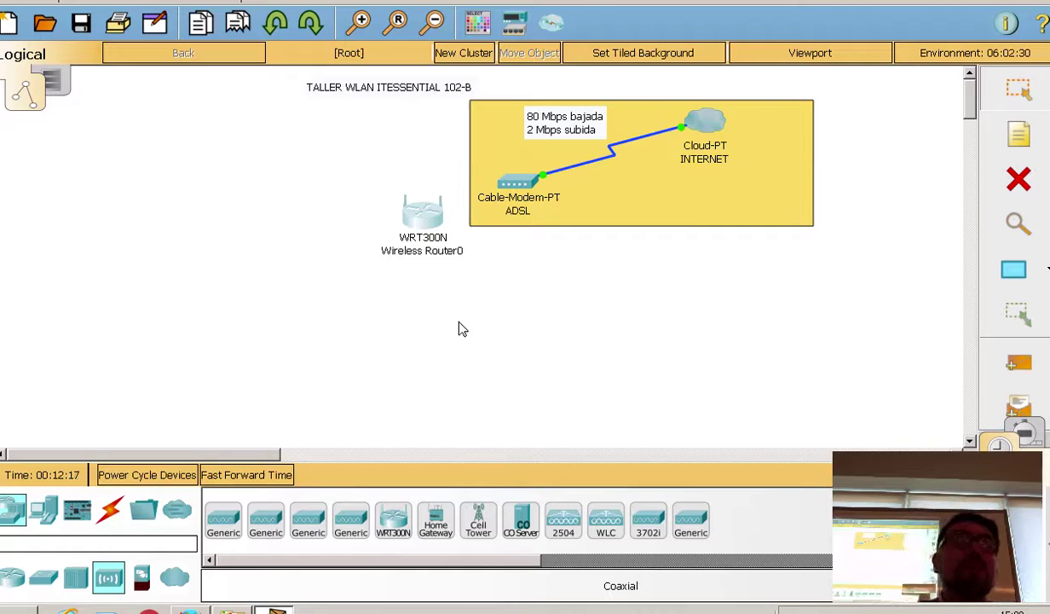
left_click(445, 250)
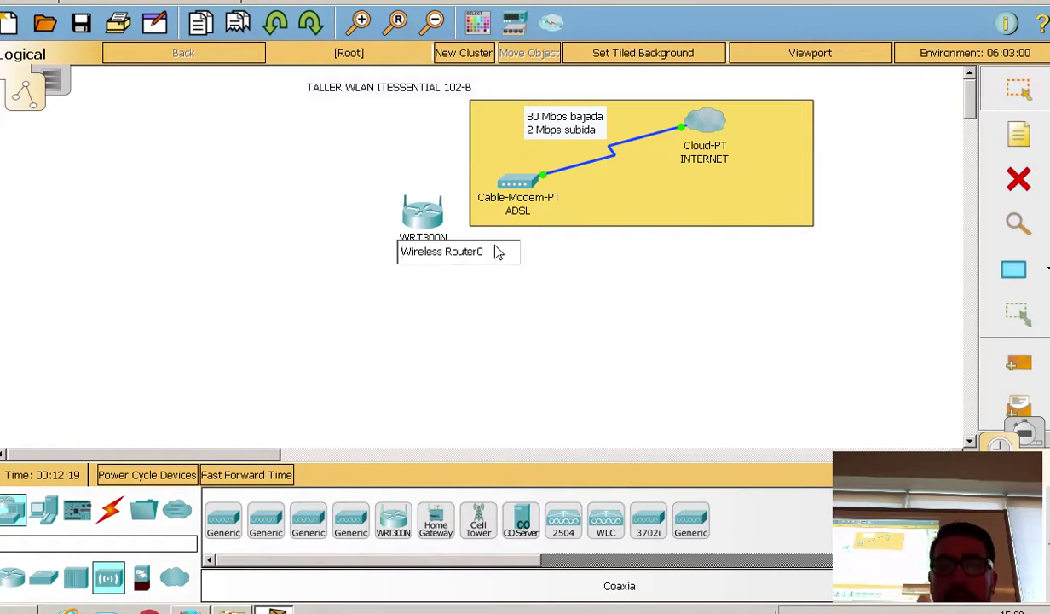
type("GA")
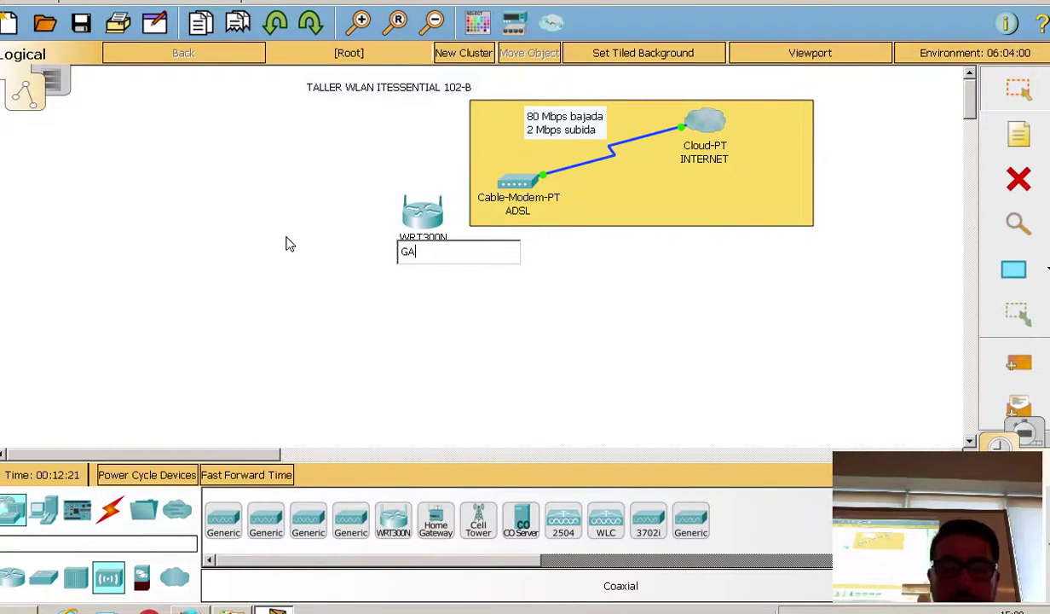
type("TEW")
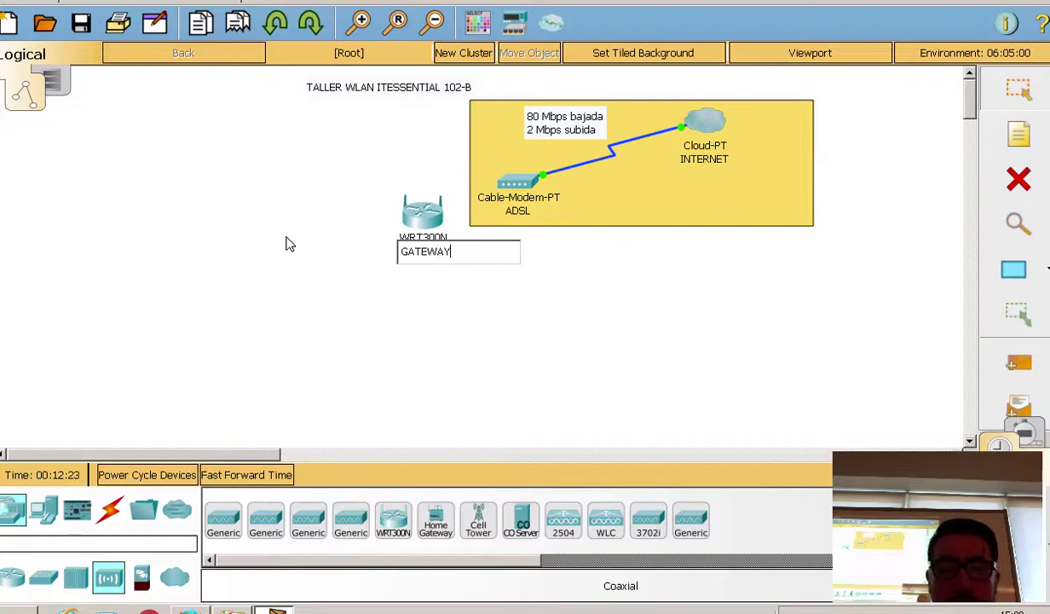
type("AY")
left_click(551, 316)
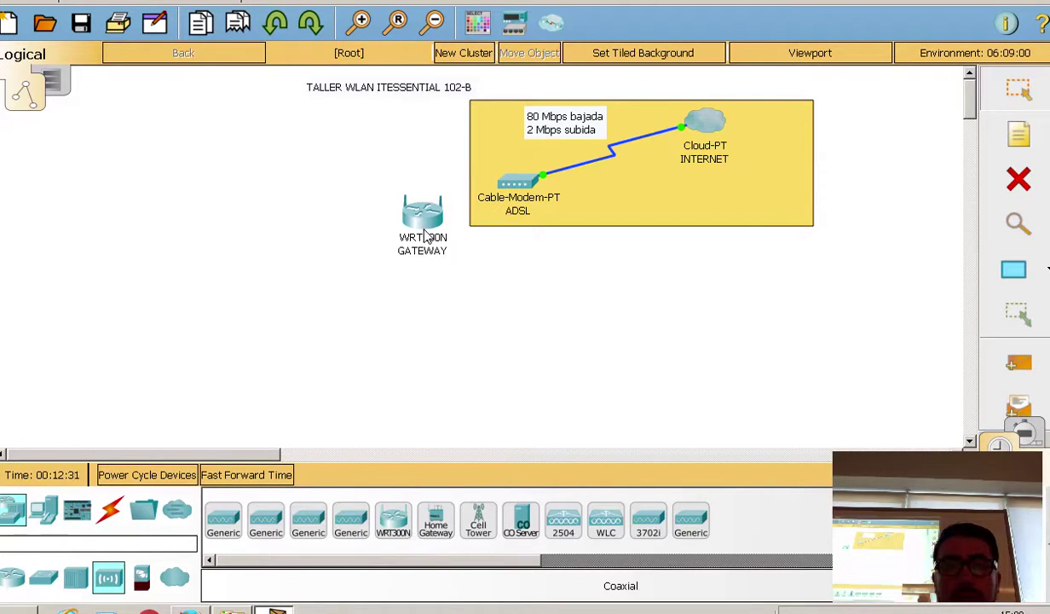
mouse_move(425, 229)
left_mouse_down()
mouse_move(432, 236)
mouse_move(425, 225)
left_mouse_up()
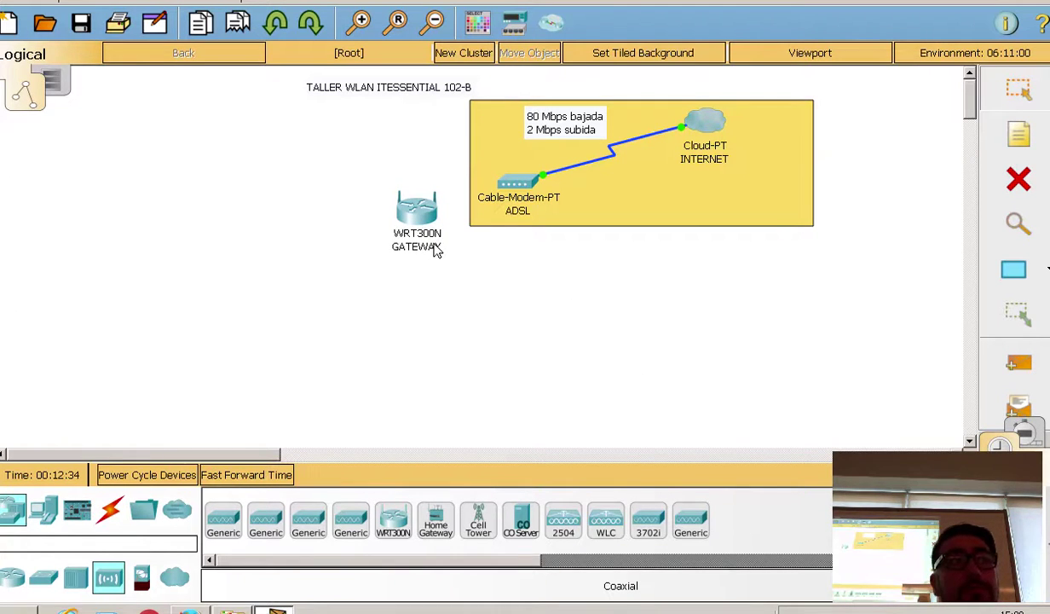
left_click_drag(418, 204, 421, 221)
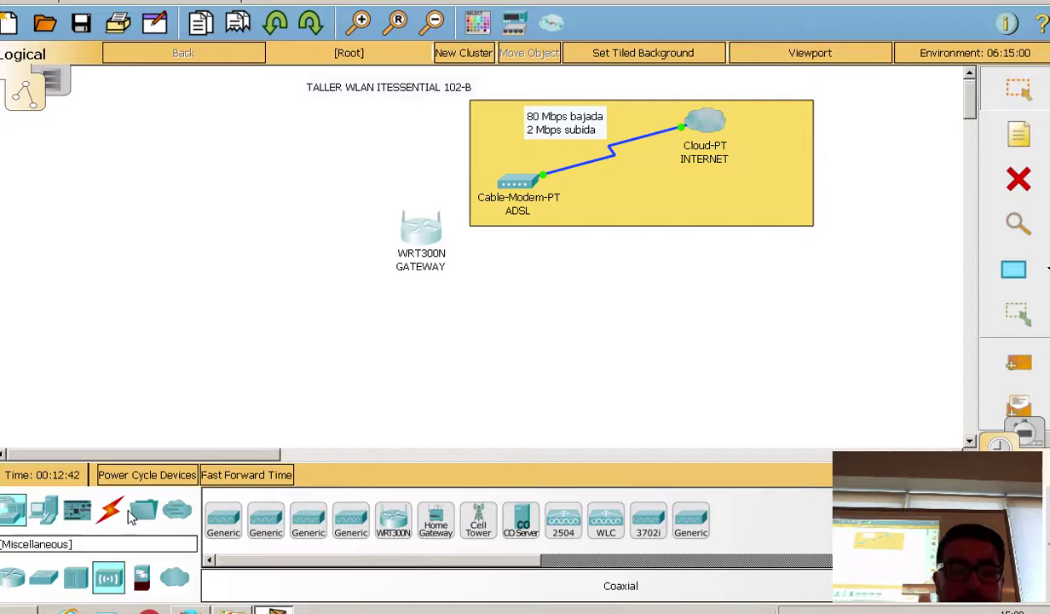
Step: Place two Laptop-PTs, a TabletPC-PT and a smartphone below the GATEWAY router
left_click(43, 510)
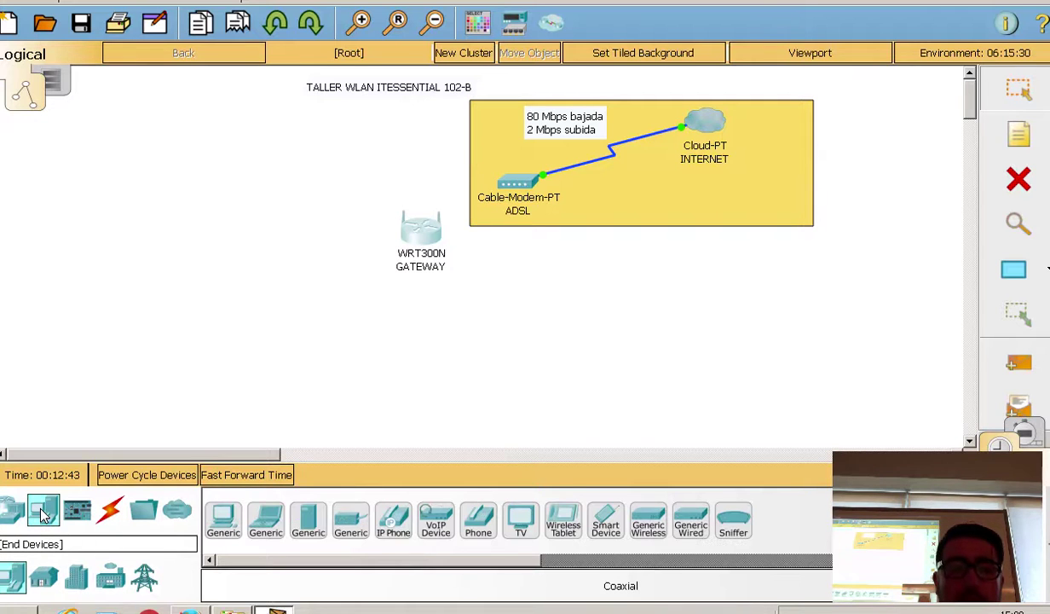
left_click(271, 520)
left_click(196, 261)
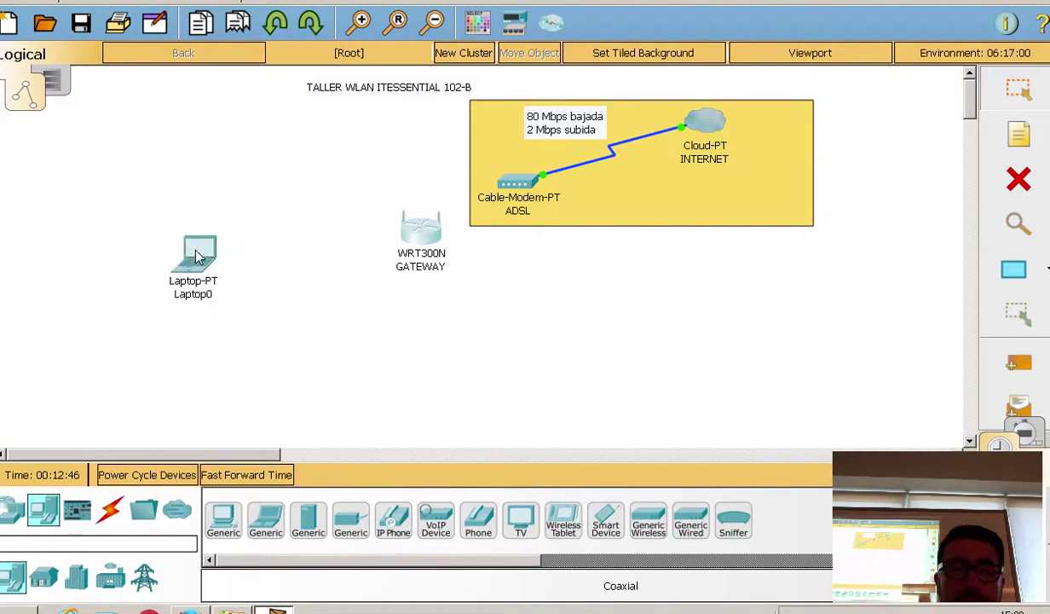
left_click(302, 331)
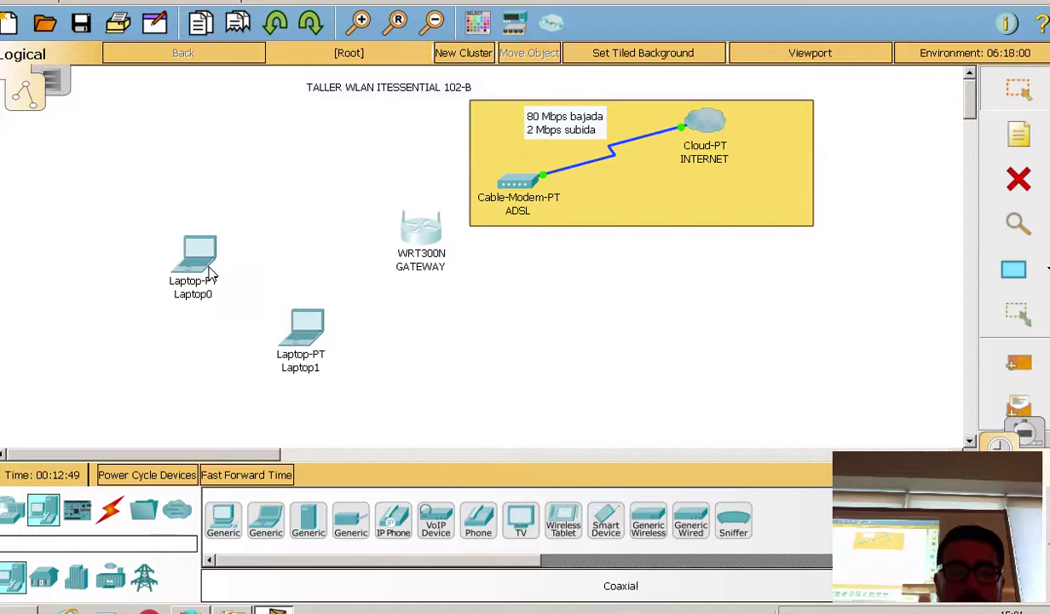
left_click_drag(206, 263, 218, 333)
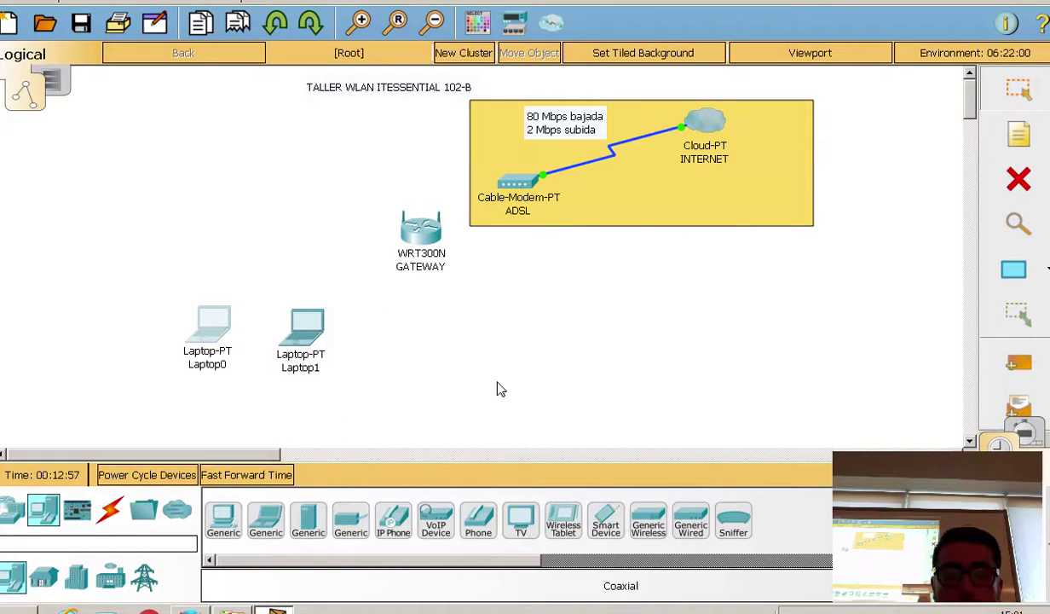
left_click(420, 345)
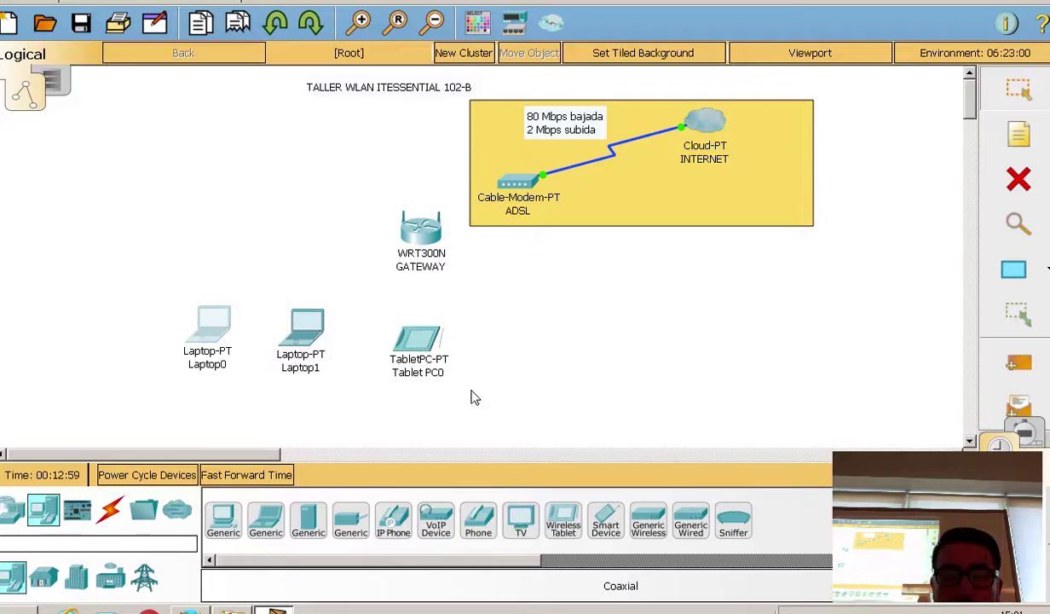
left_click(610, 516)
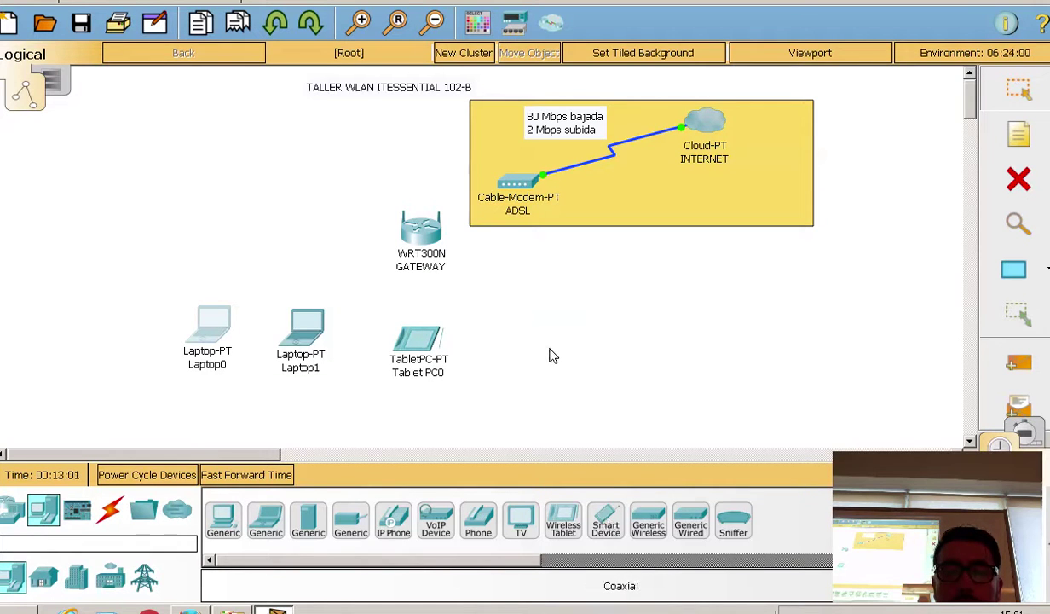
left_click(543, 340)
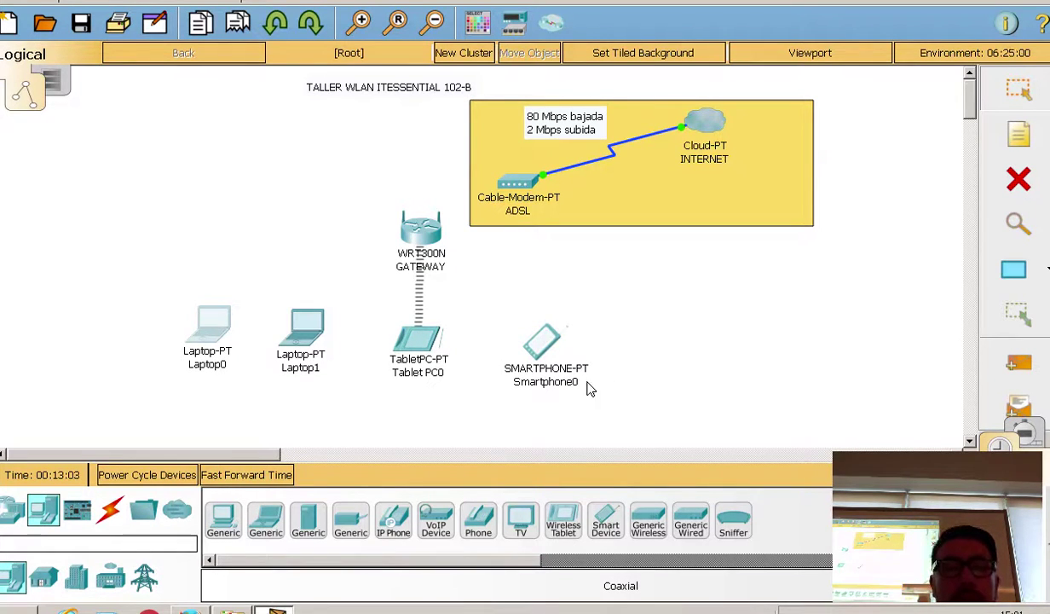
left_click_drag(545, 356, 542, 350)
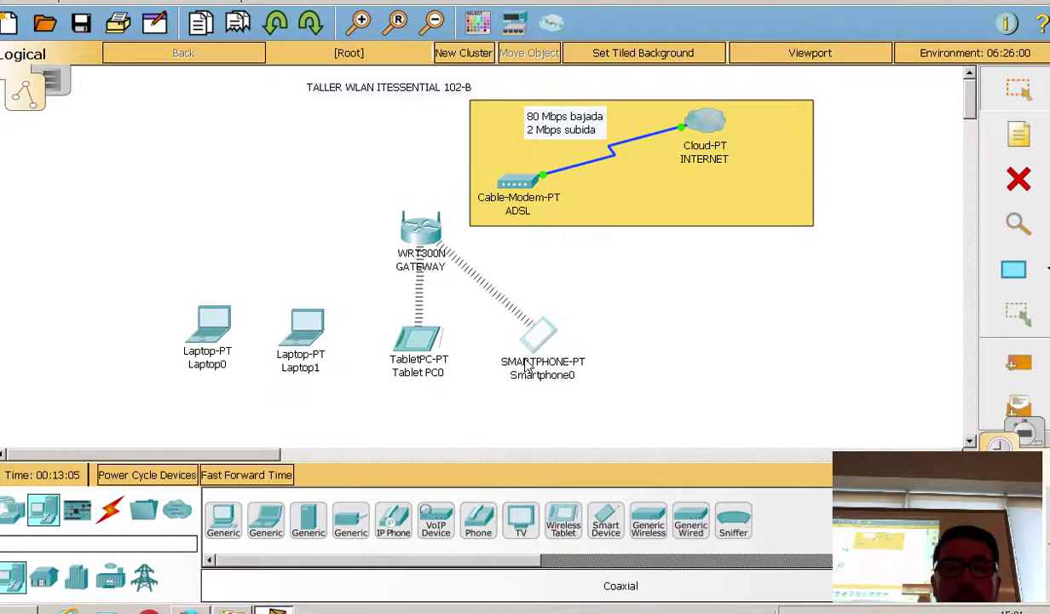
Step: Line up Laptop0, Laptop1, Tablet PC0 and Smartphone0 in a row
left_click_drag(216, 330, 215, 350)
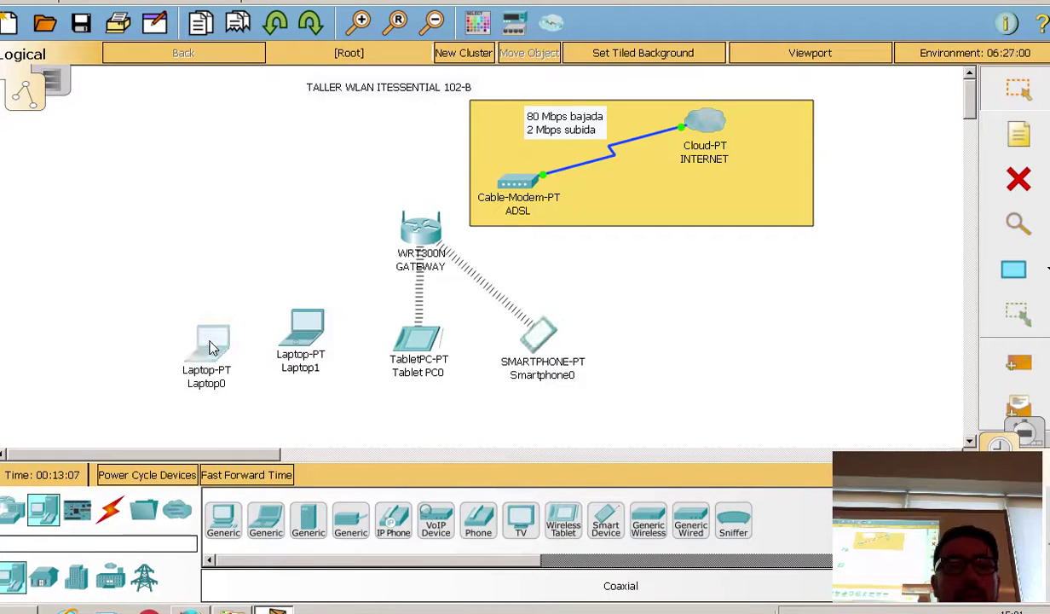
left_click_drag(292, 331, 302, 351)
left_click_drag(431, 351, 422, 372)
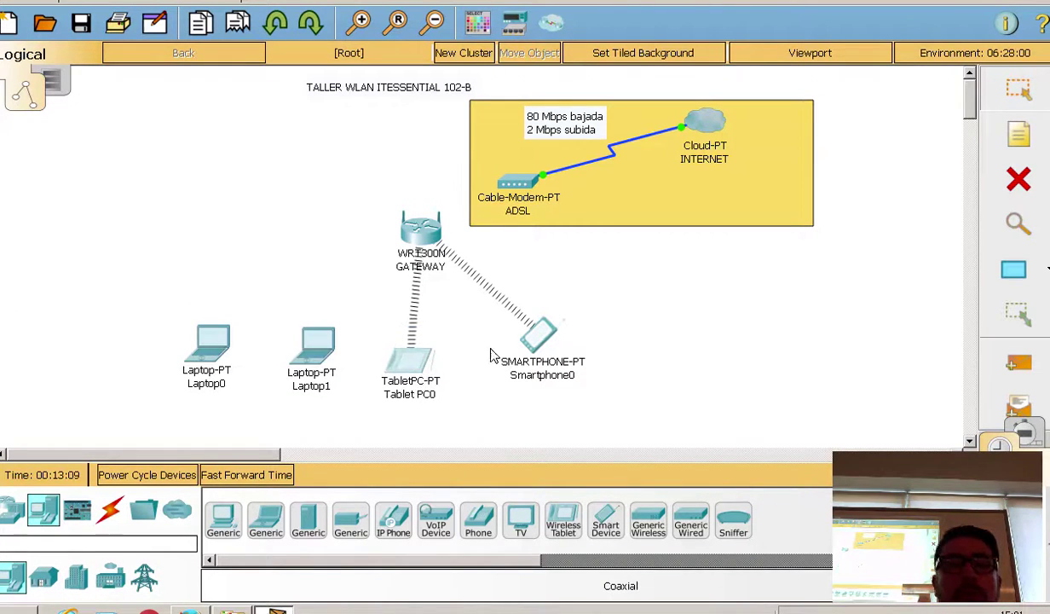
left_click_drag(538, 335, 515, 366)
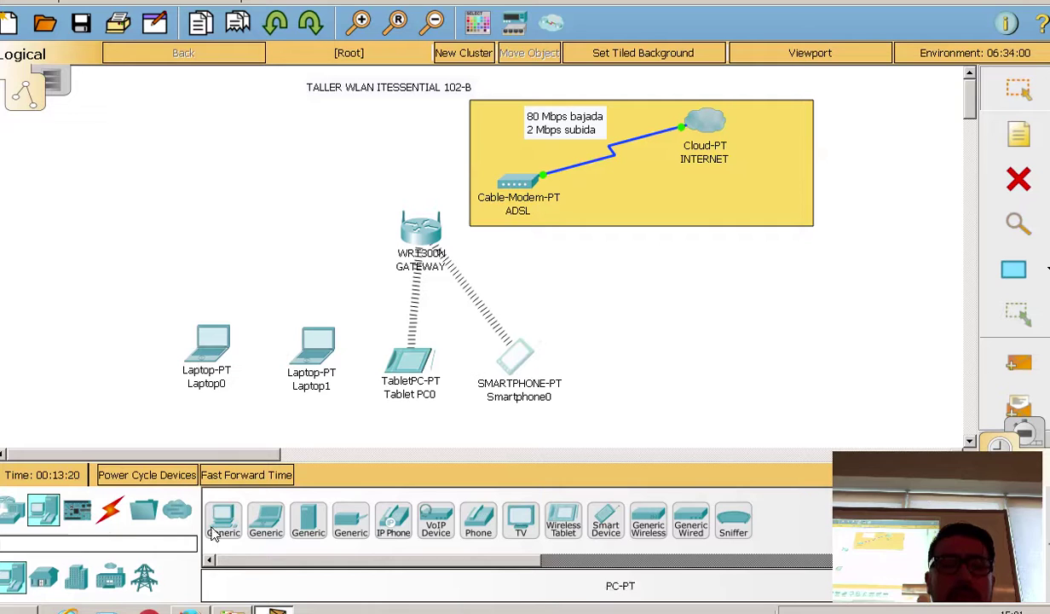
Step: Place a generic Server-PT, Server0, above the laptops and left of GATEWAY
left_click(309, 524)
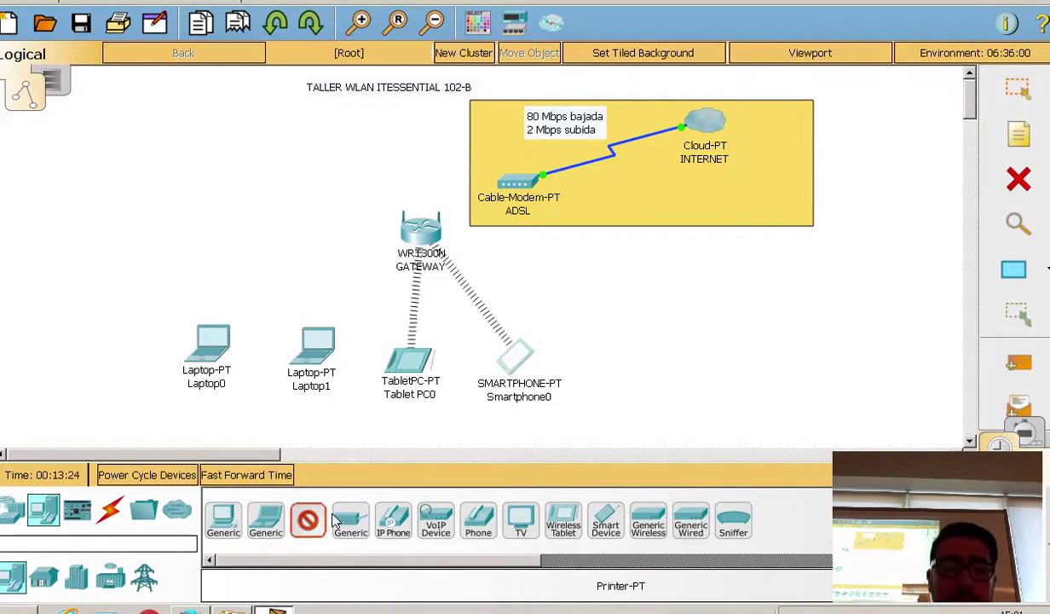
left_click(260, 193)
left_click(260, 196)
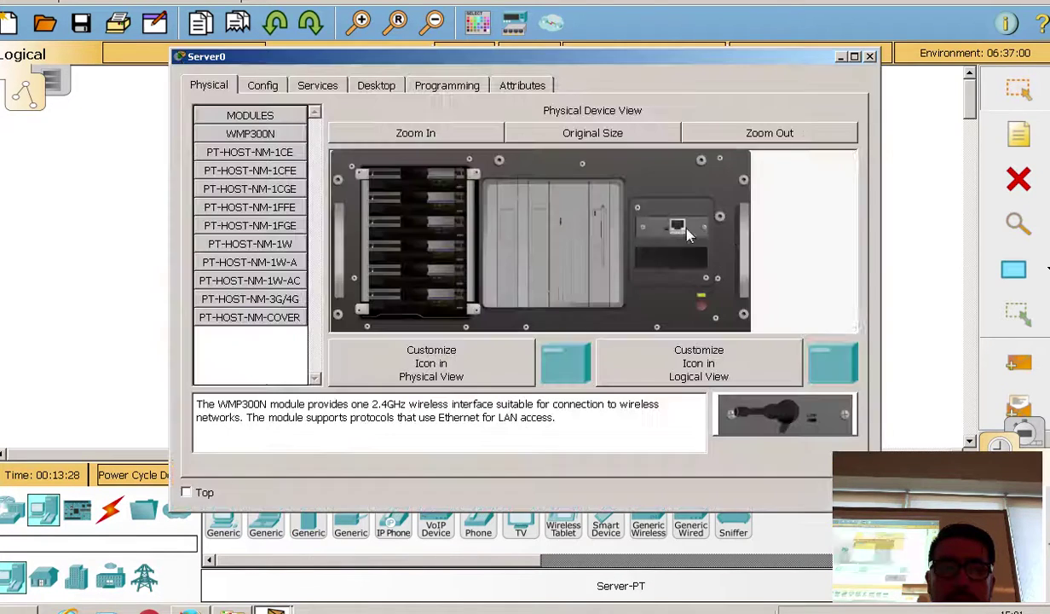
left_click(870, 56)
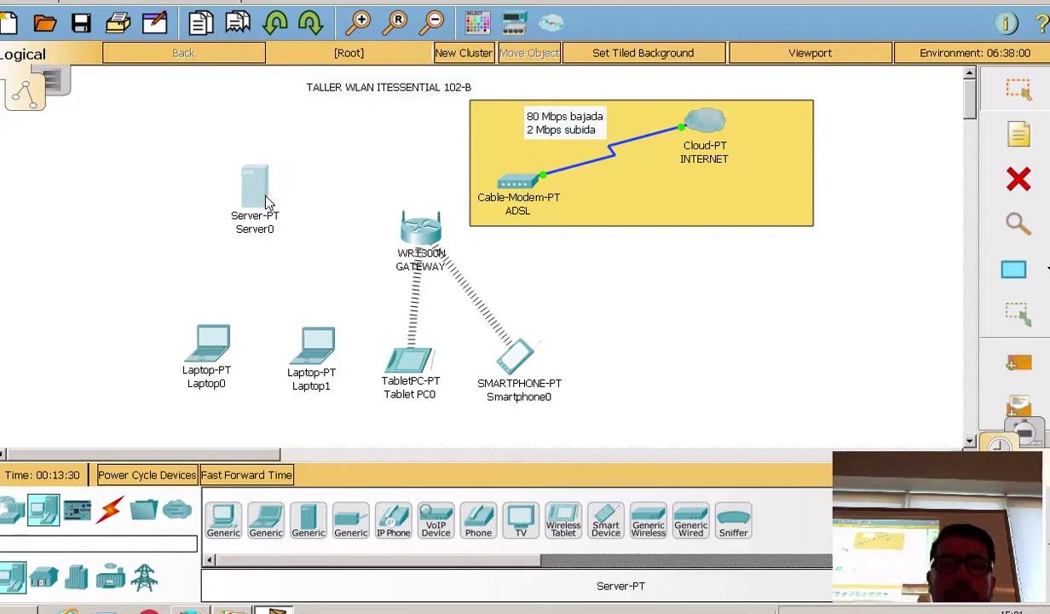
left_click_drag(263, 206, 205, 211)
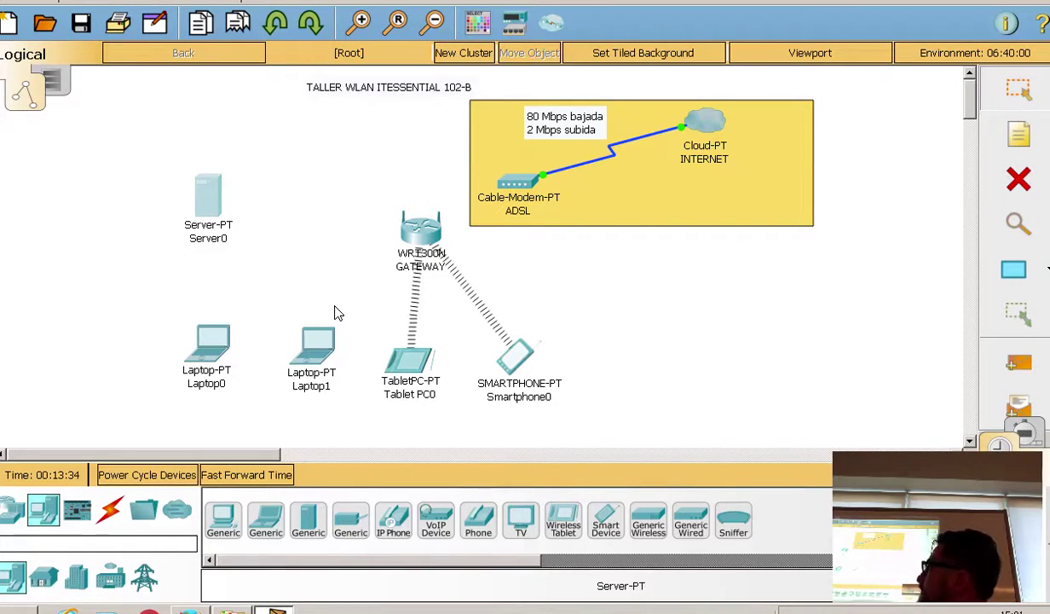
Step: Rename the two laptops CLIENTE1 and CLIENTE2
left_click(217, 387)
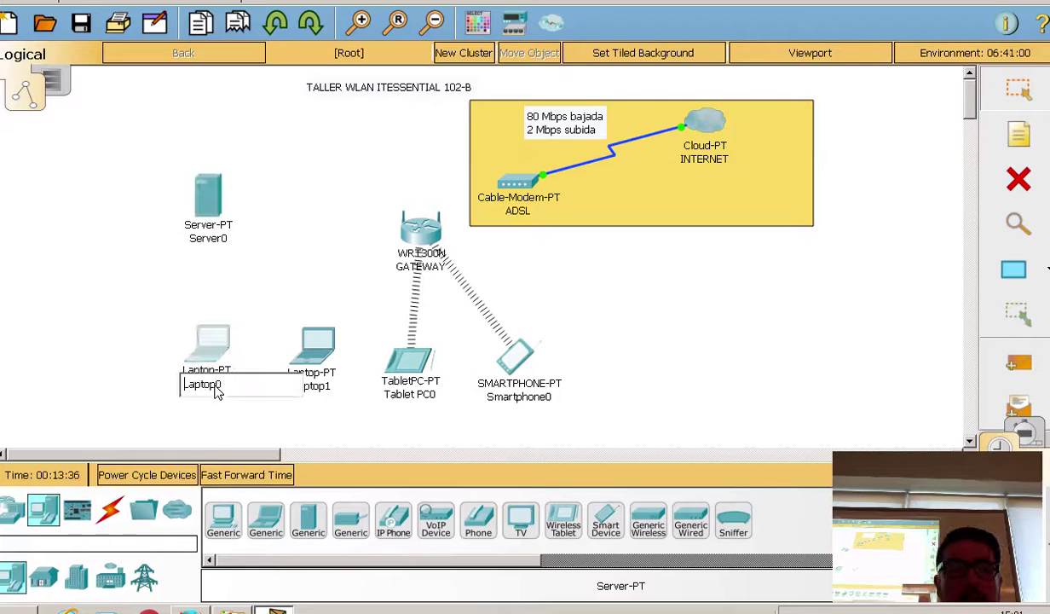
left_click_drag(218, 389, 64, 389)
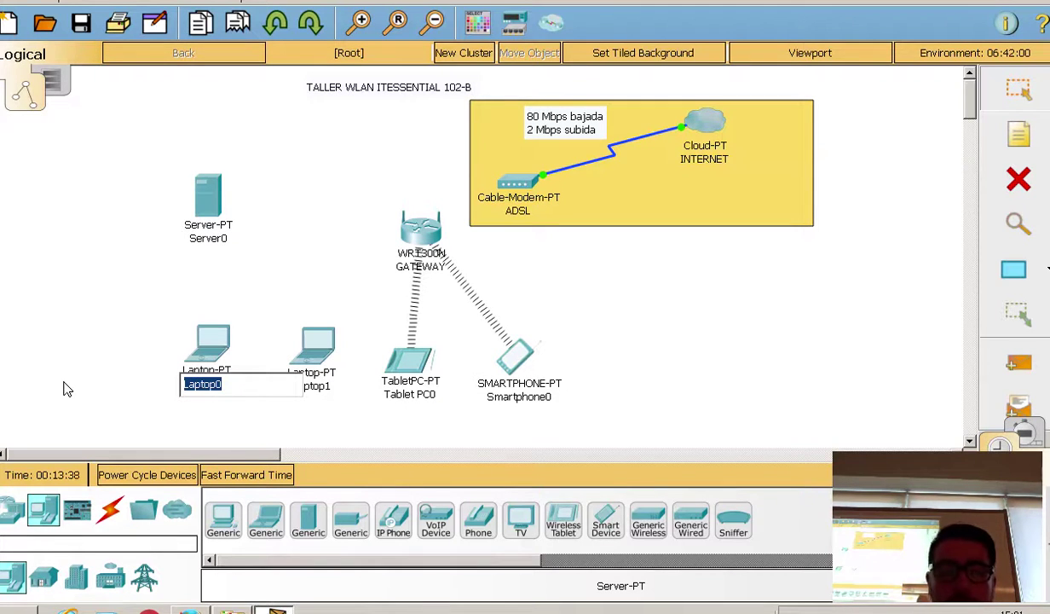
type("N")
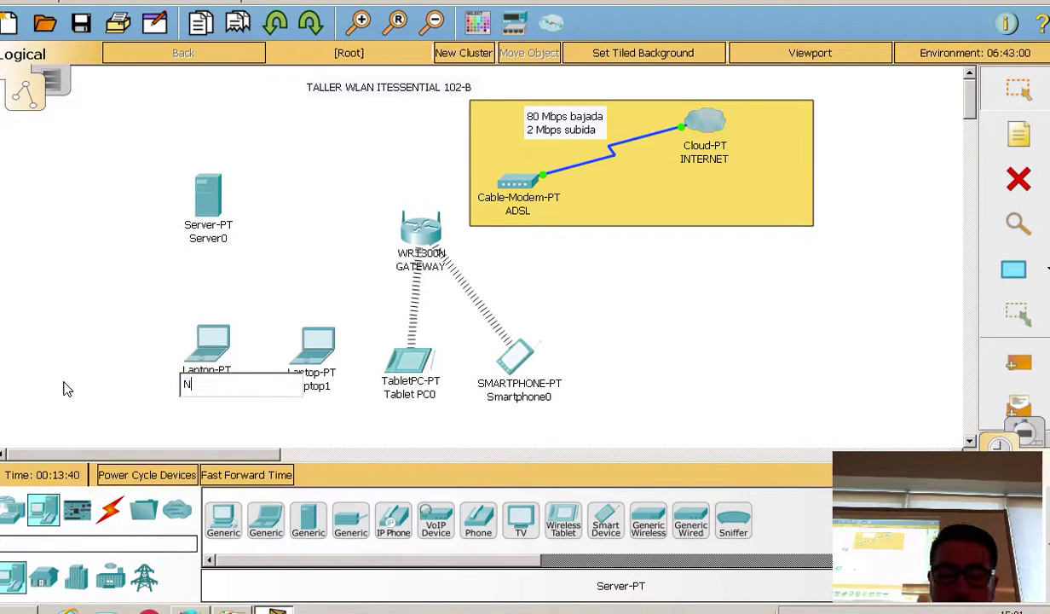
key("BackSpace")
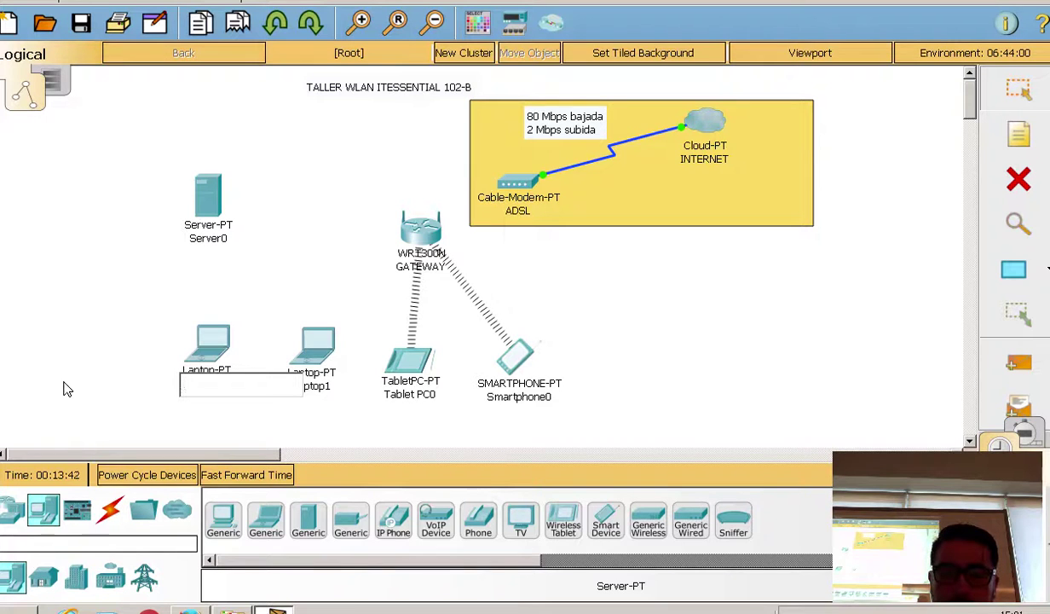
type("CLIENTE1")
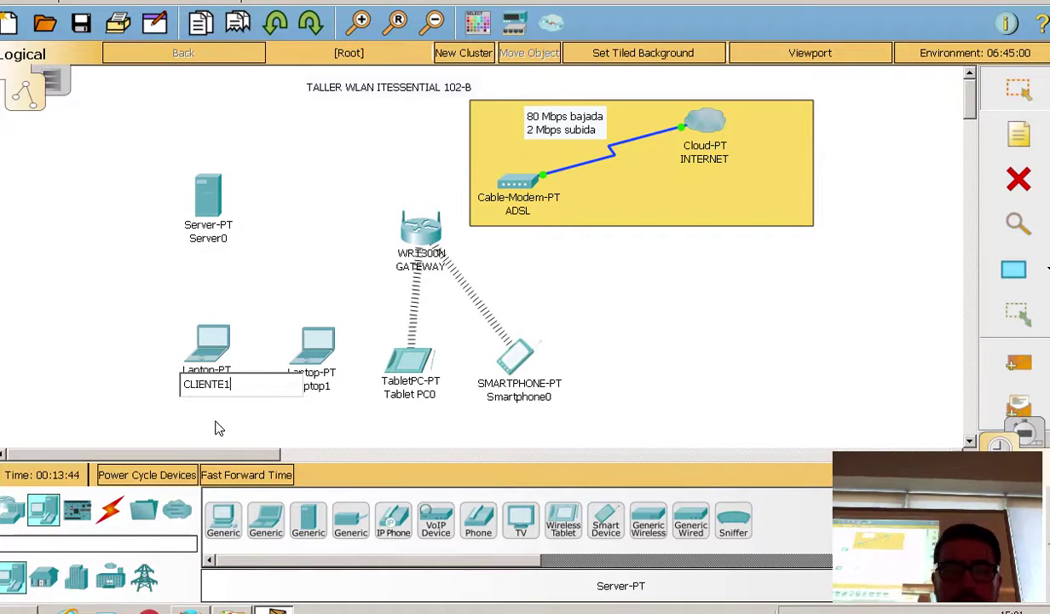
left_click(210, 411)
left_click(303, 397)
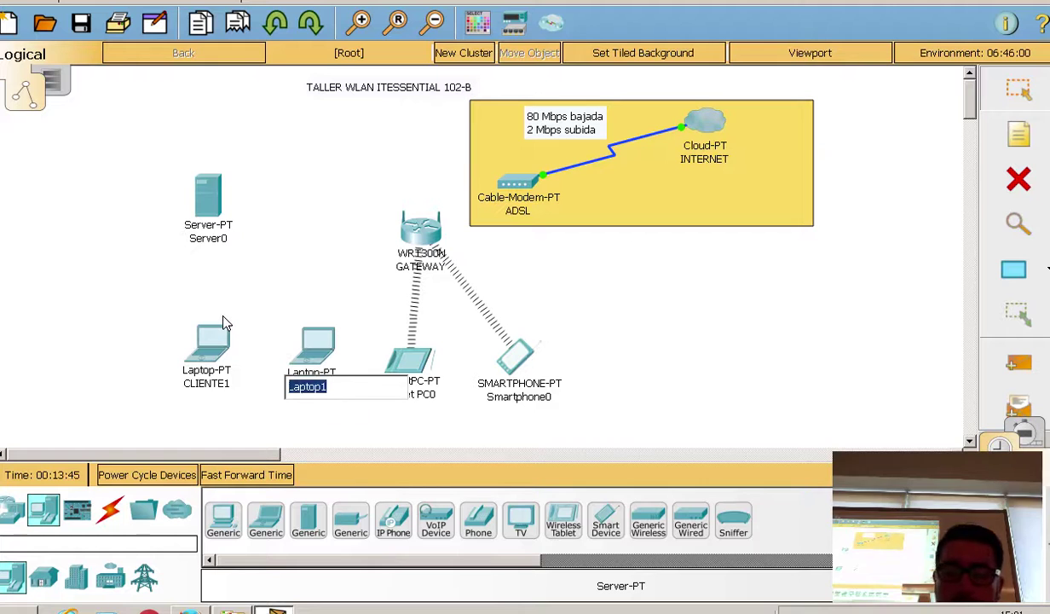
type("CLIENTE2")
left_click(365, 417)
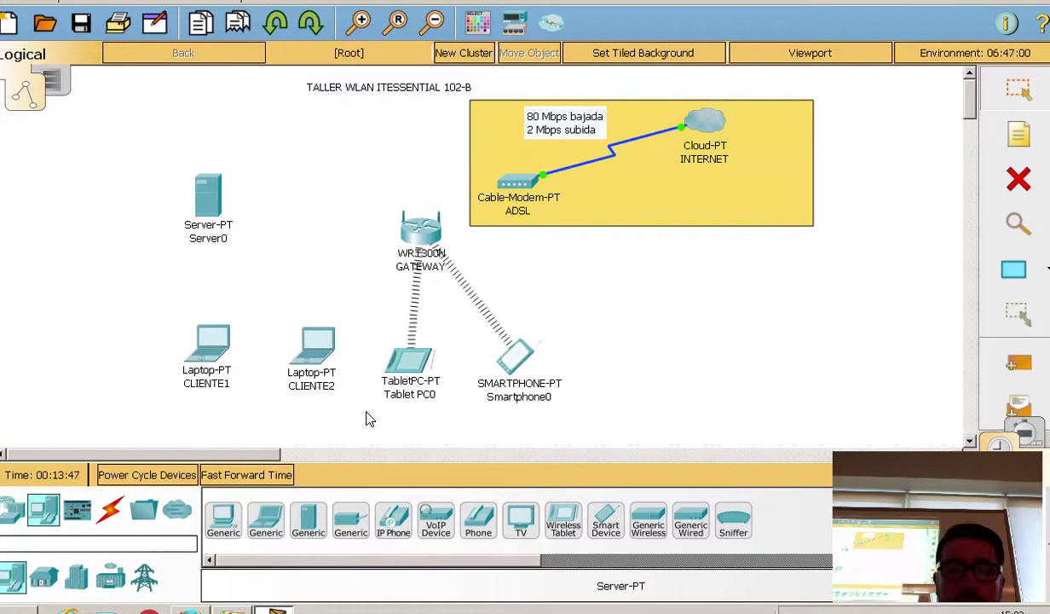
Step: Rename the tablet CLIENTE3 and the smartphone CLIENTE4
left_click(431, 404)
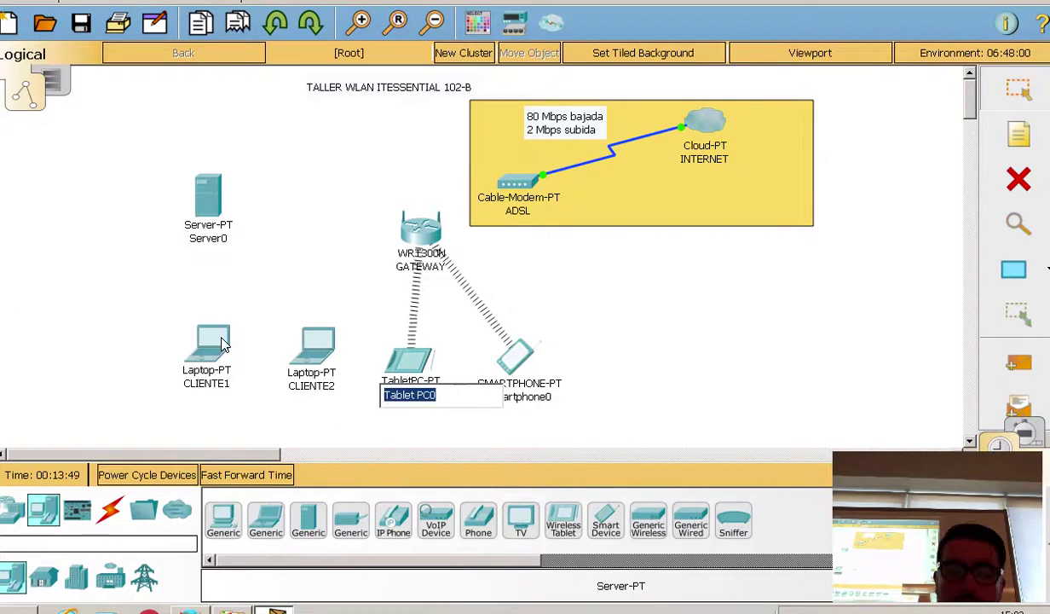
type("CLUENR")
key("BackSpace")
key("BackSpace")
key("BackSpace")
key("BackSpace")
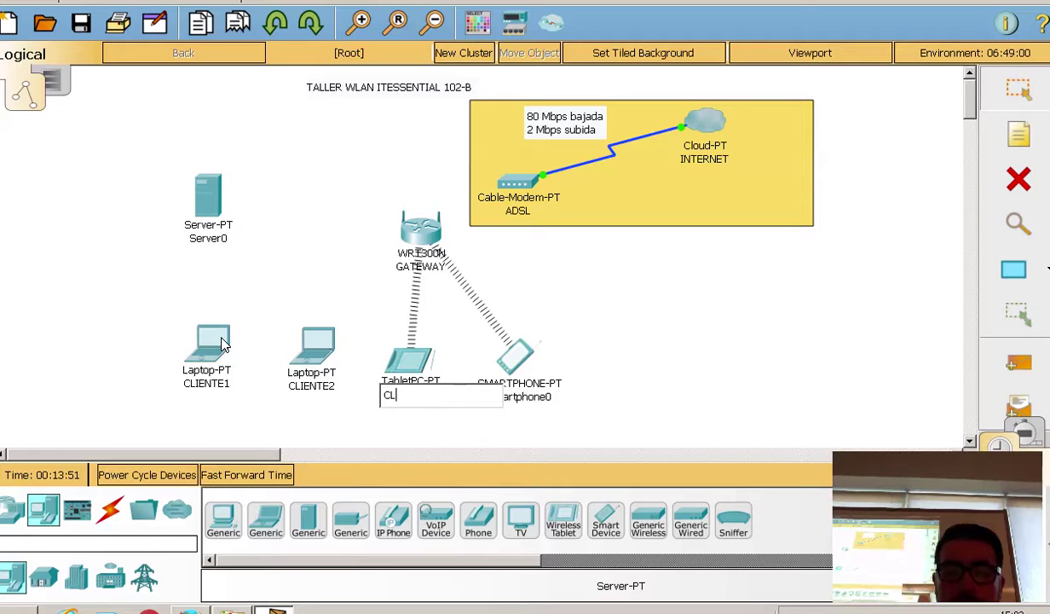
type("IENTE3")
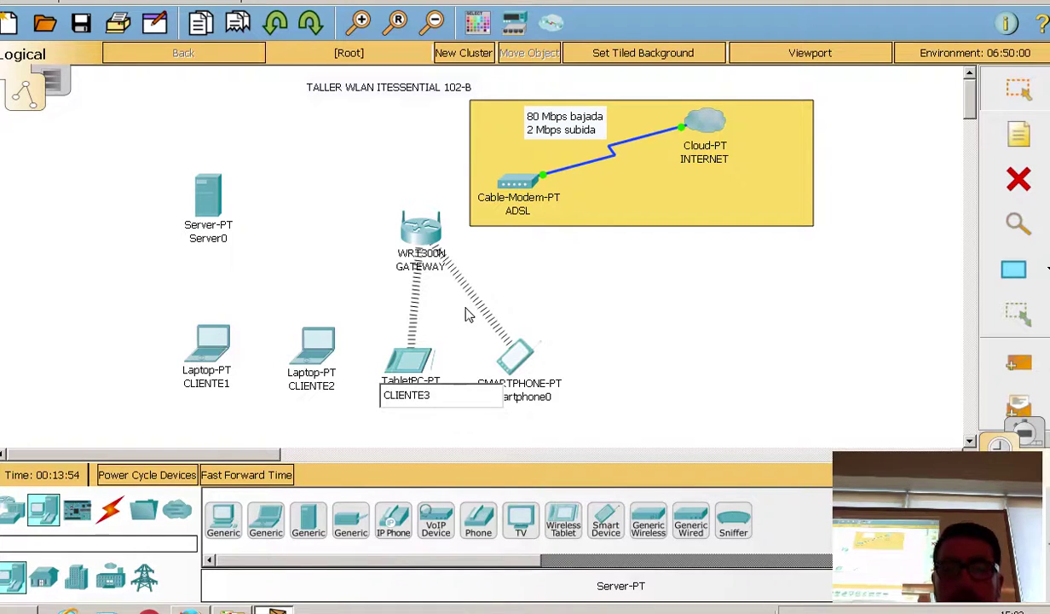
left_click(608, 384)
left_click(511, 397)
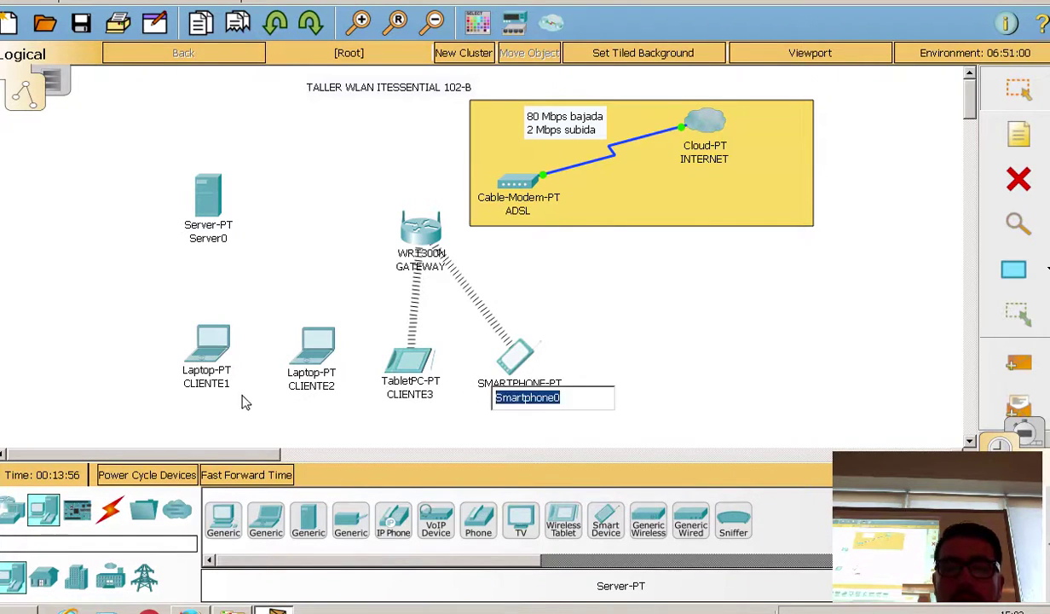
type("CLIENTE4")
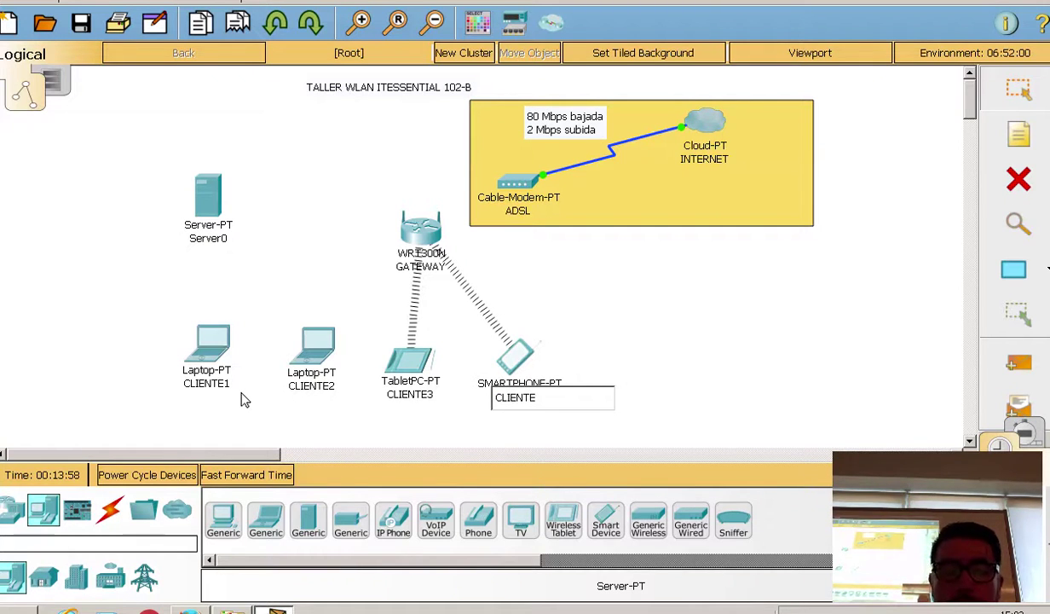
left_click(680, 294)
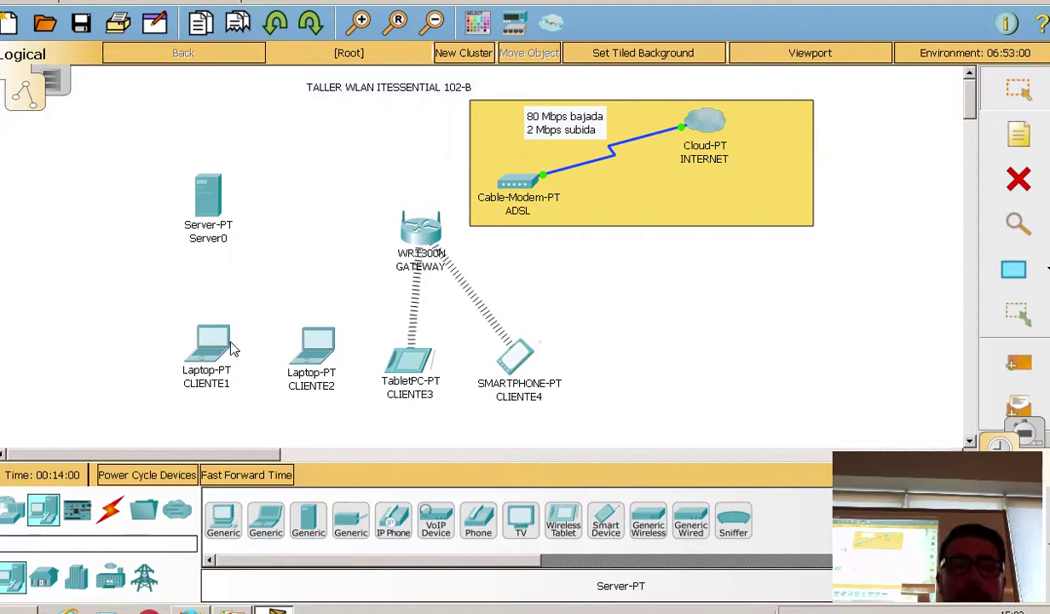
Step: Lower and align the four client devices in a tidy row
left_click_drag(207, 366, 209, 382)
left_click_drag(313, 351, 316, 374)
left_click_drag(407, 362, 421, 371)
left_click_drag(537, 372, 550, 384)
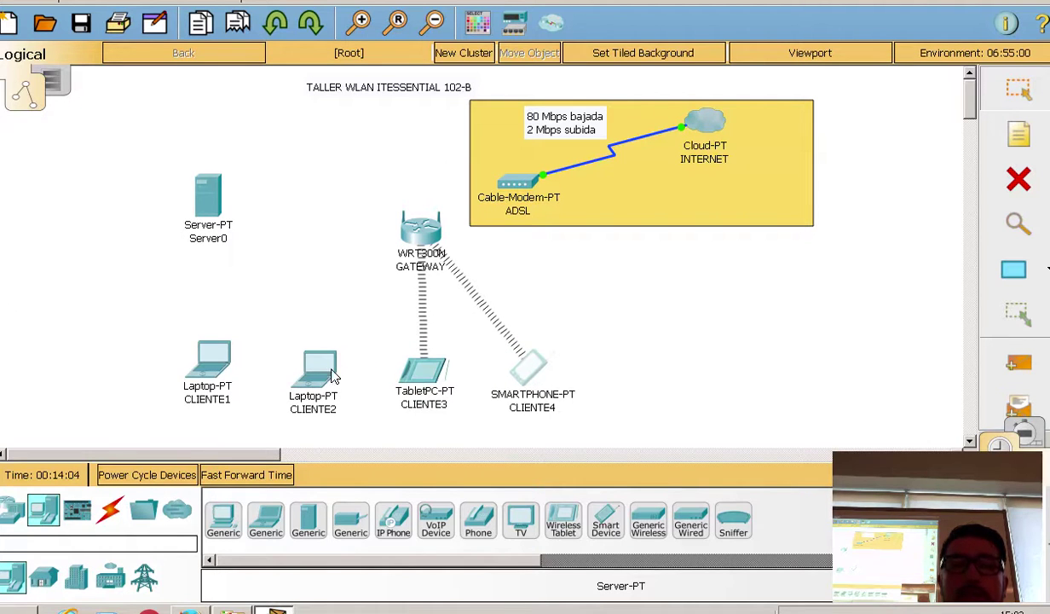
left_click_drag(323, 374, 322, 367)
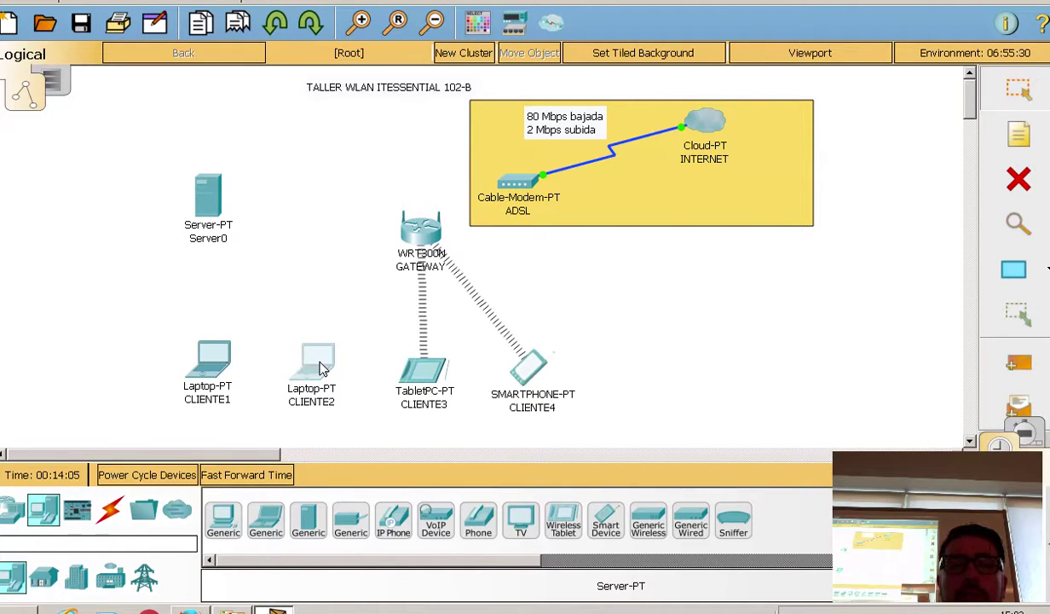
Step: Name the server SERVIDOR WEB+ARCHIVOS and shift it slightly down-left
left_click(217, 240)
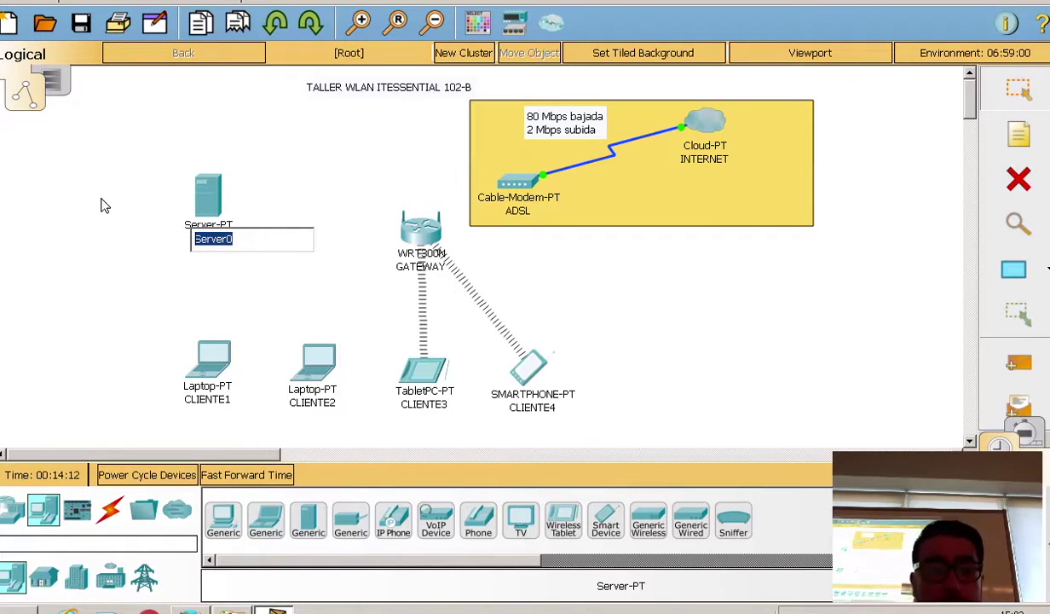
type("SERVIFOR")
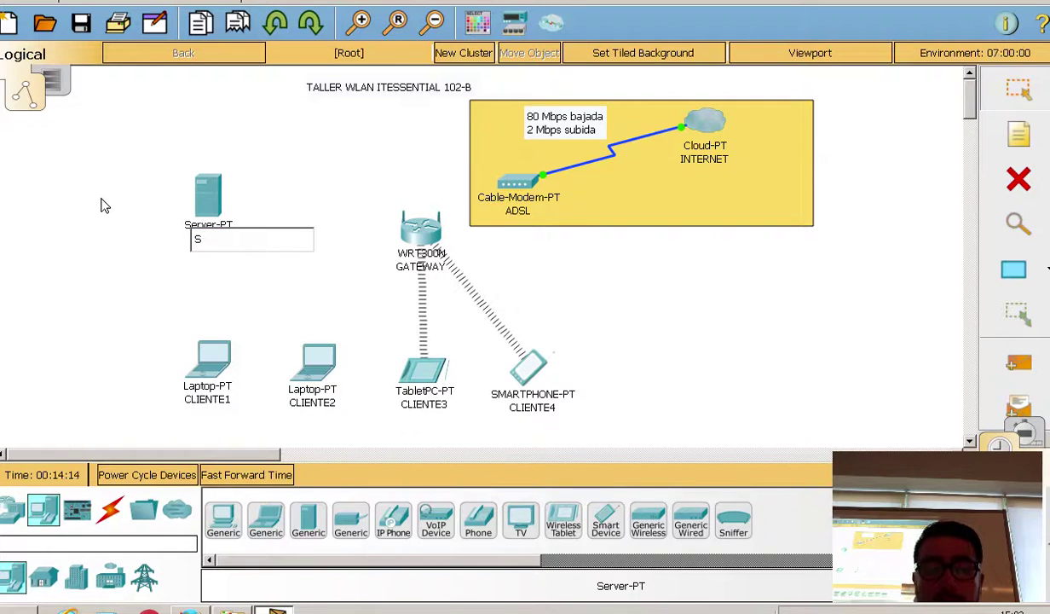
key("BackSpace")
key("BackSpace")
key("BackSpace")
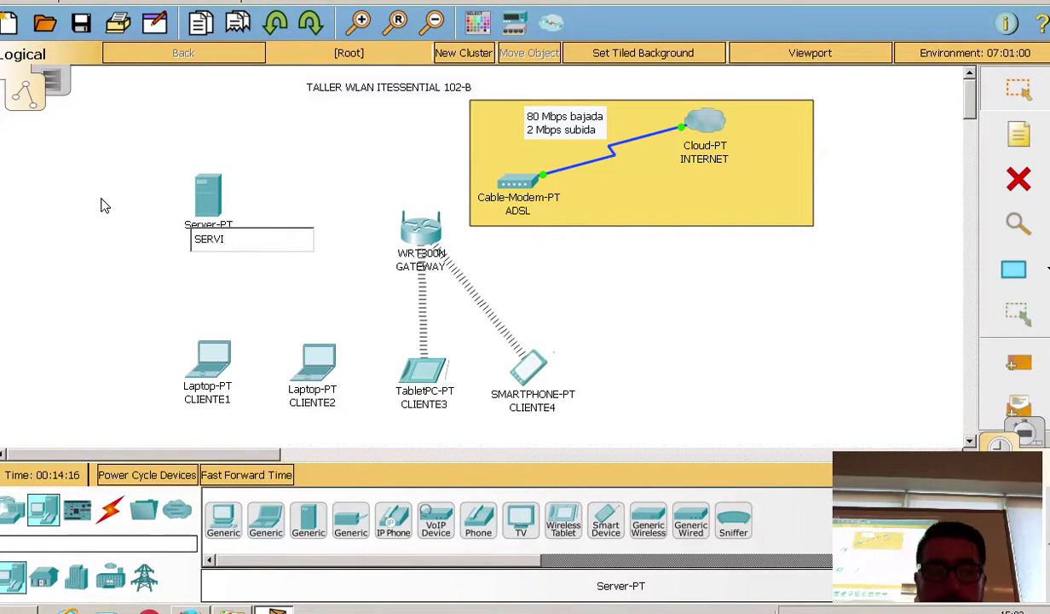
type("DOR WW")
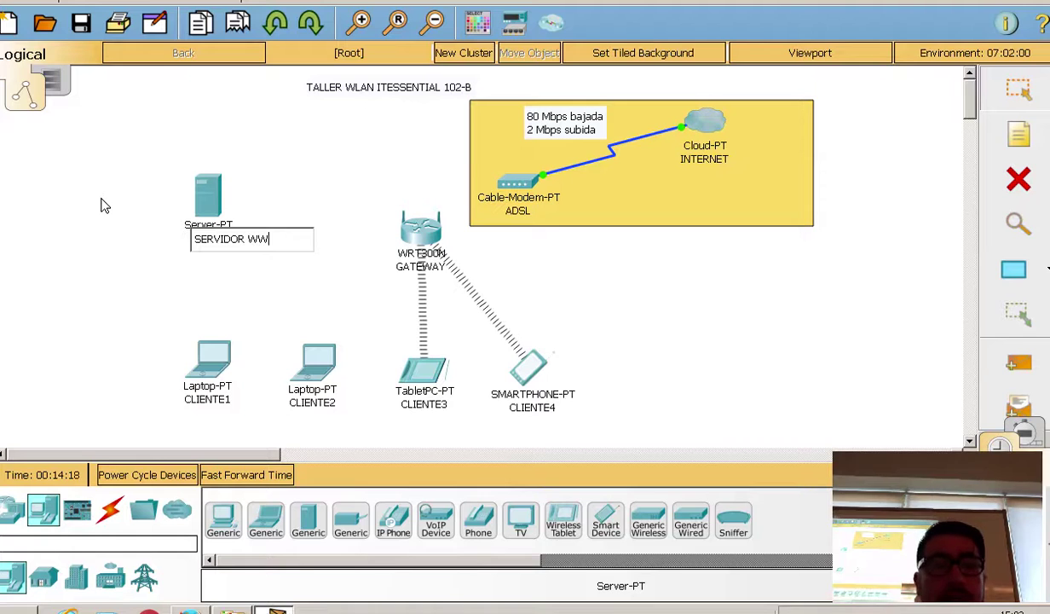
type("W")
key("BackSpace")
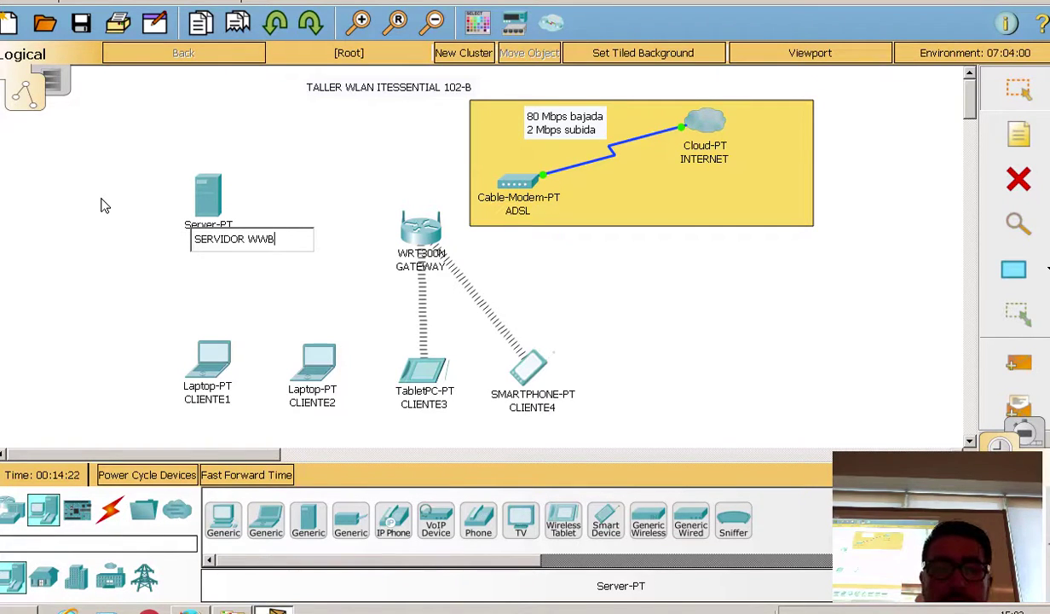
type("E")
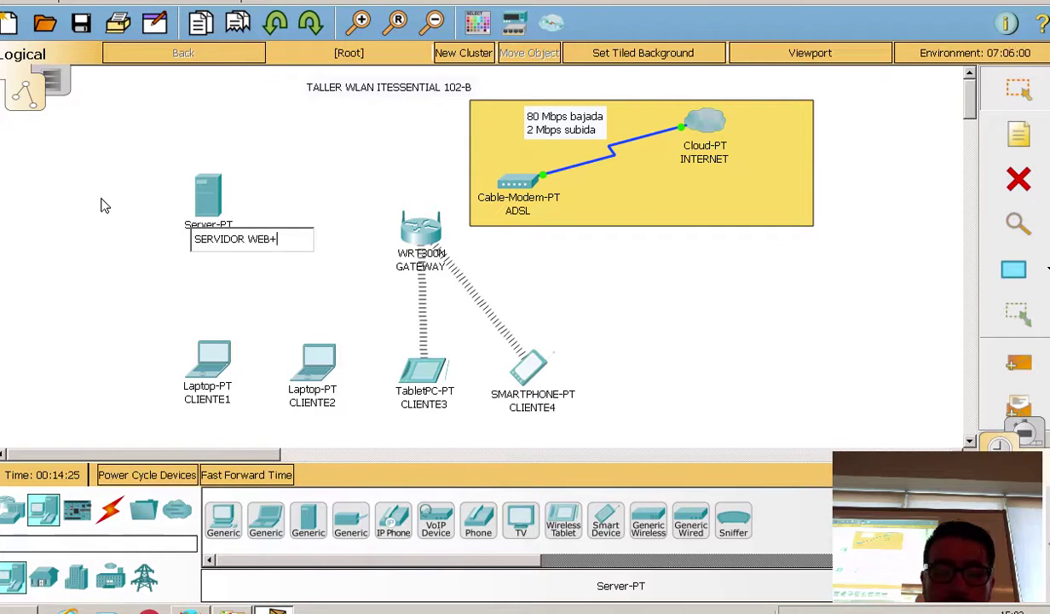
type("B +ARC")
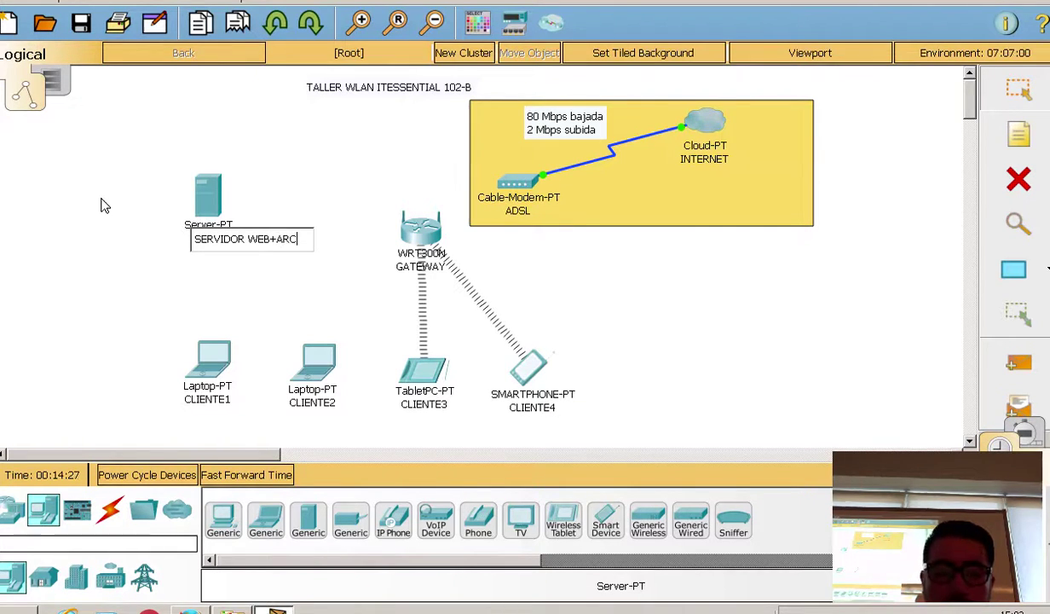
type("HIVOS")
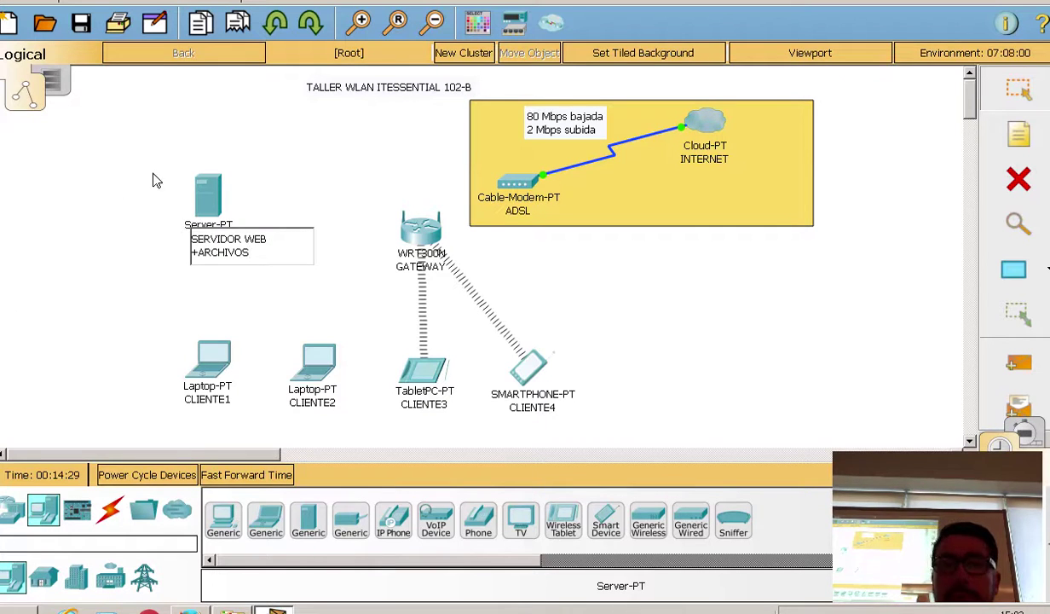
left_click(931, 100)
left_click_drag(229, 219, 225, 223)
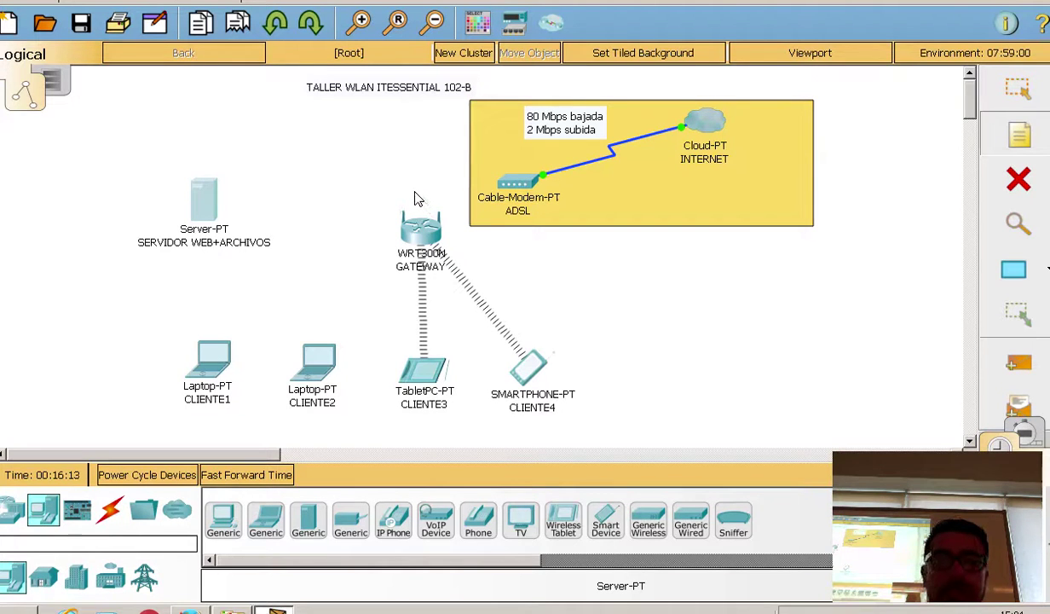
Step: Add a 'WAN IP DHCP' note just above the GATEWAY router
mouse_move(417, 199)
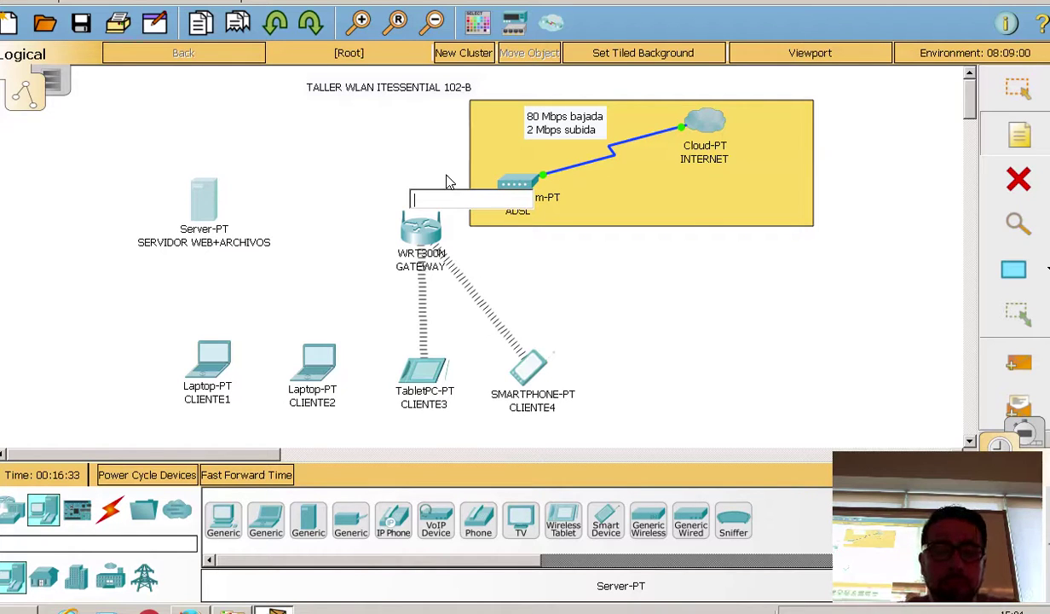
type("WAN IP DHCP")
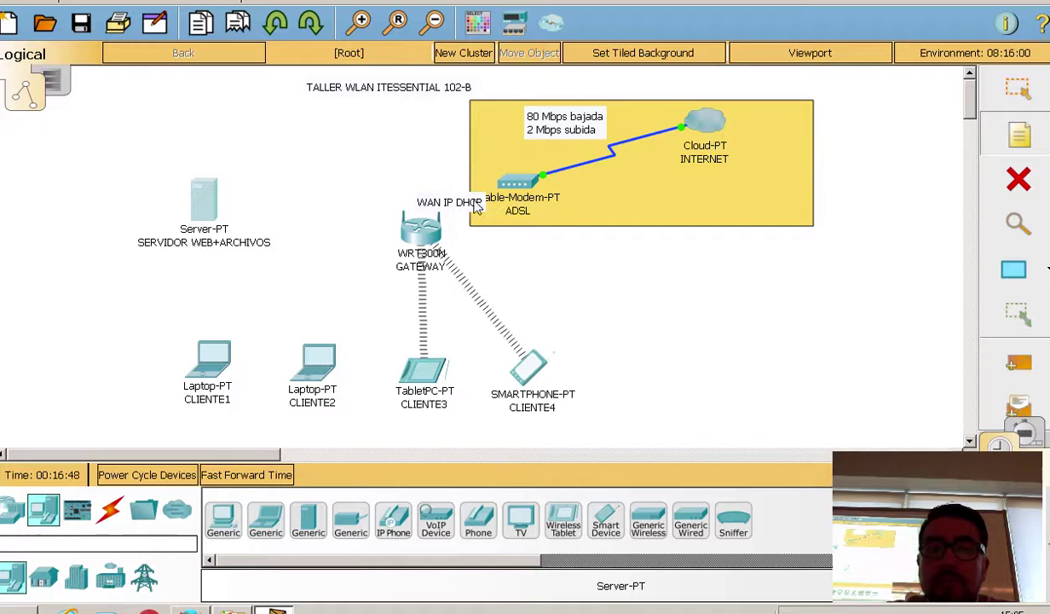
mouse_move(436, 202)
left_mouse_down()
mouse_move(406, 194)
mouse_move(422, 190)
left_mouse_up()
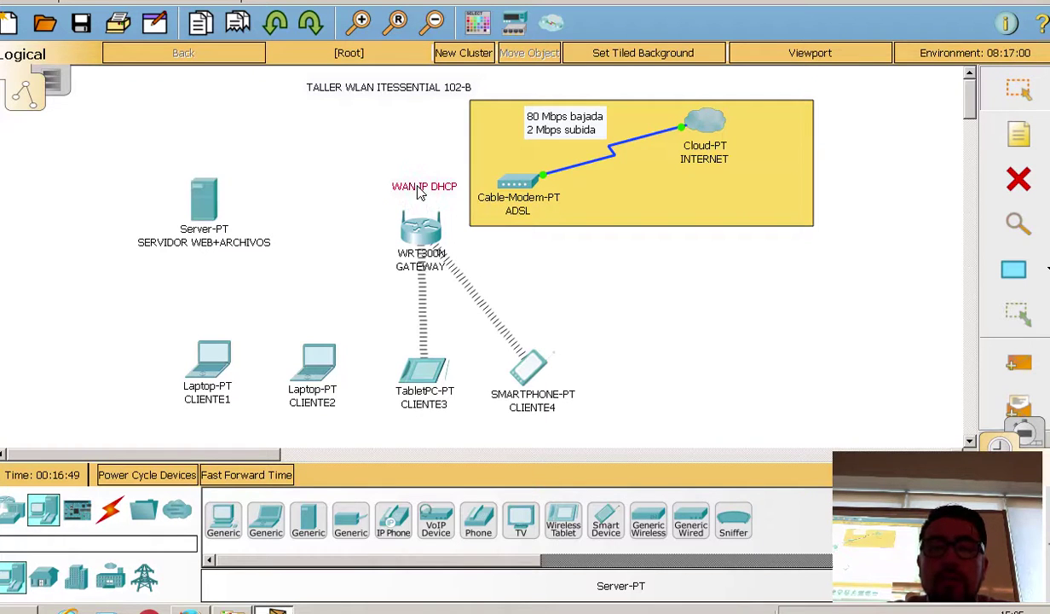
left_click(1012, 137)
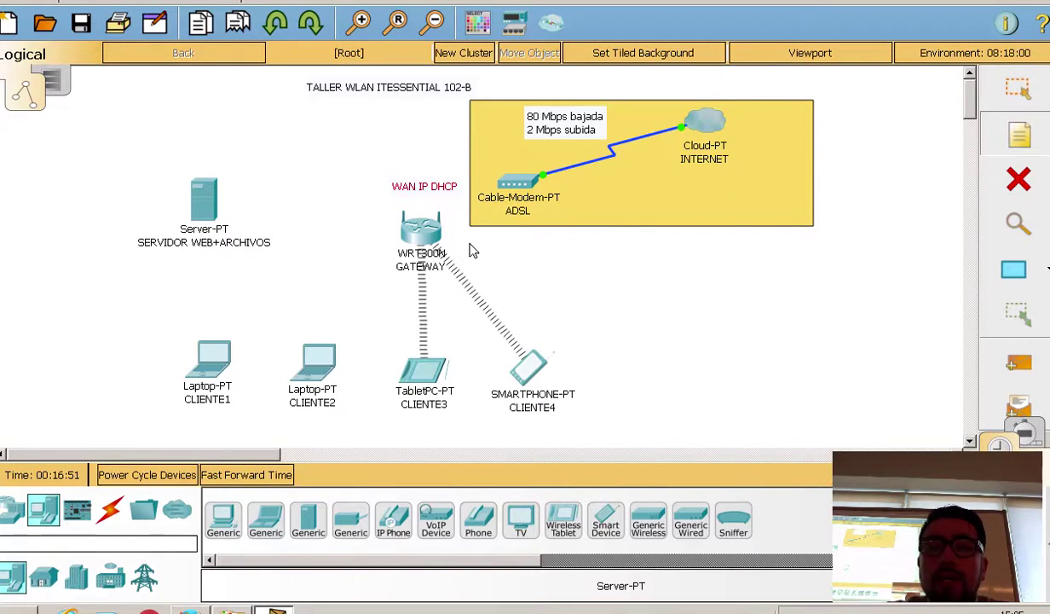
left_click(469, 249)
Step: Write a note beside GATEWAY reading 'LAN IP 192.168.100.1 / MASCARA 255.255.255.0'
type("LAN IP")
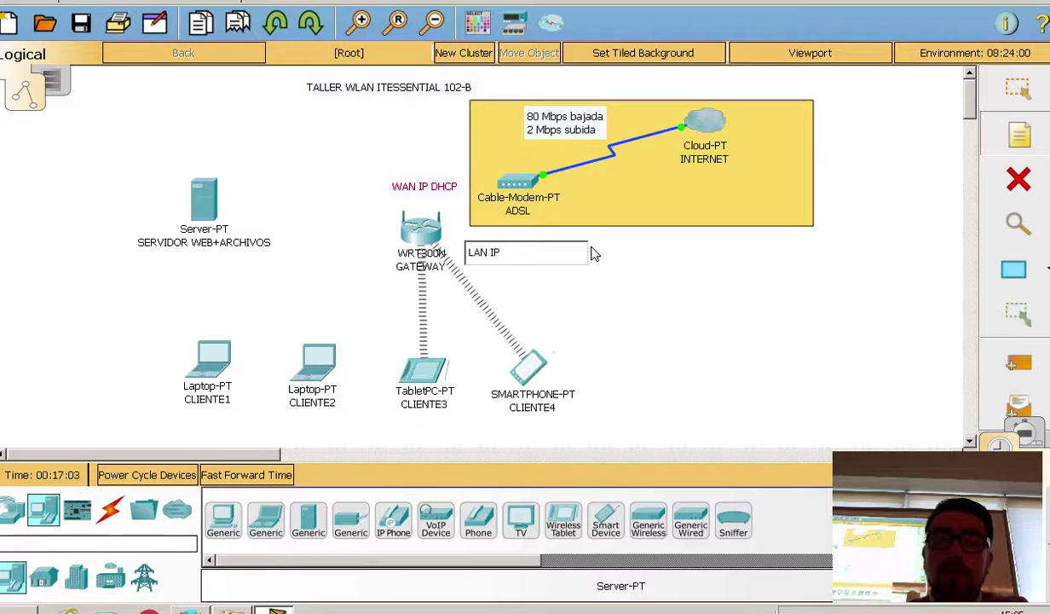
type("192.1")
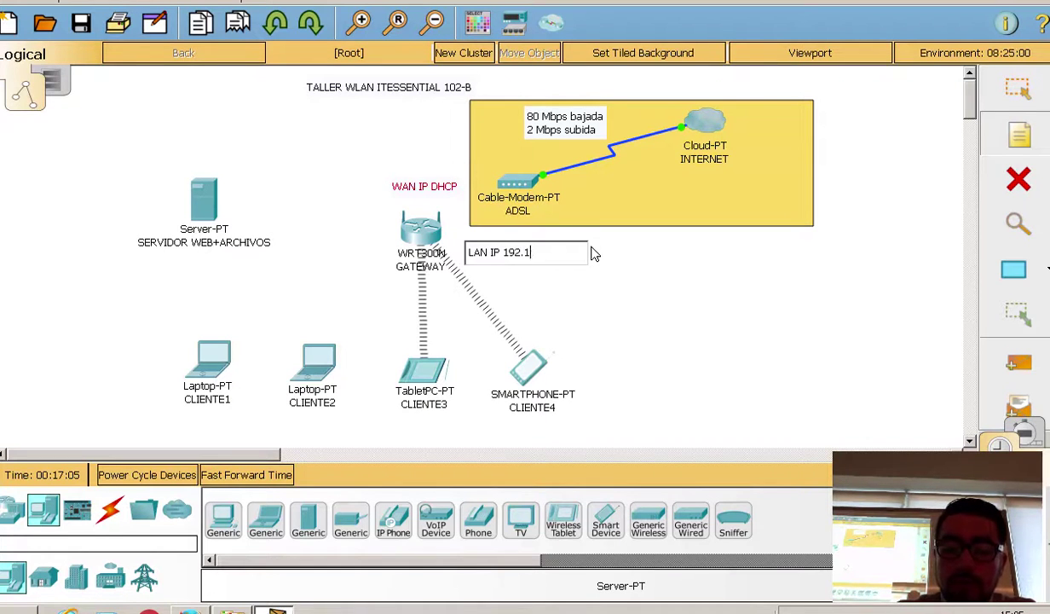
type("68.100")
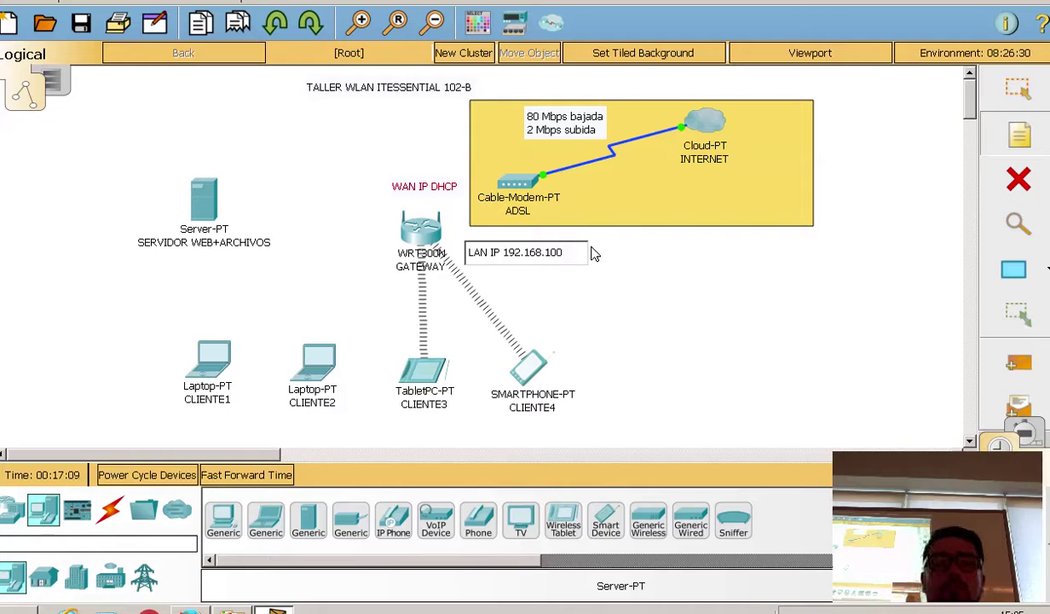
type(".1")
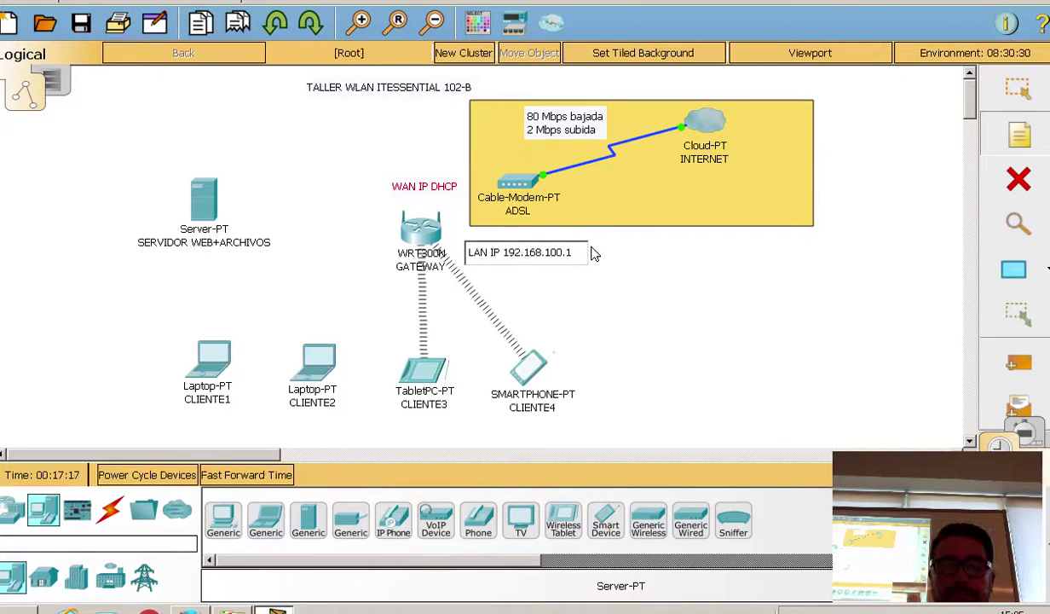
key("Return")
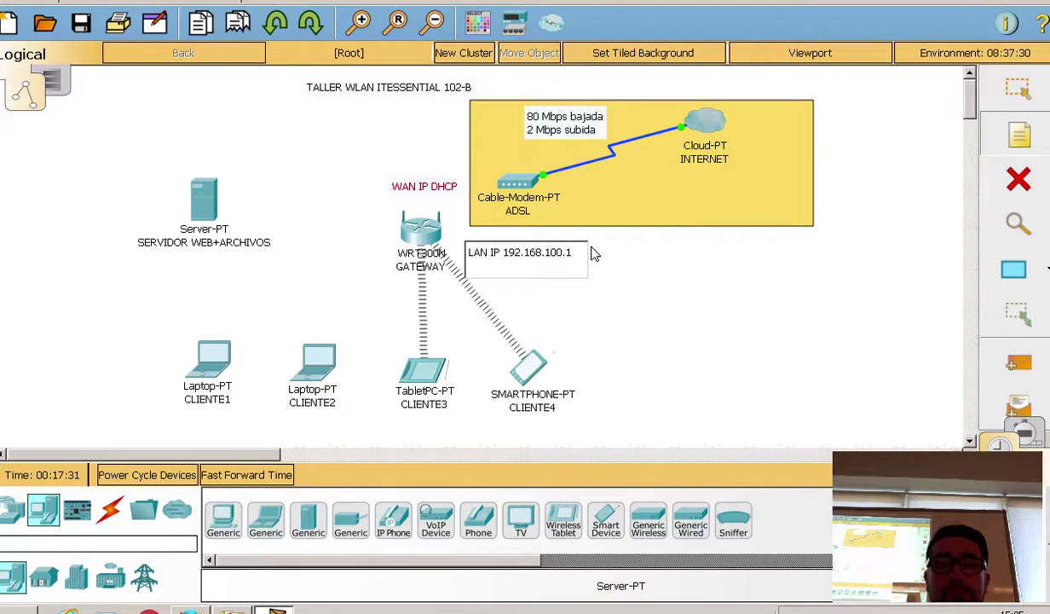
type("MASCARA")
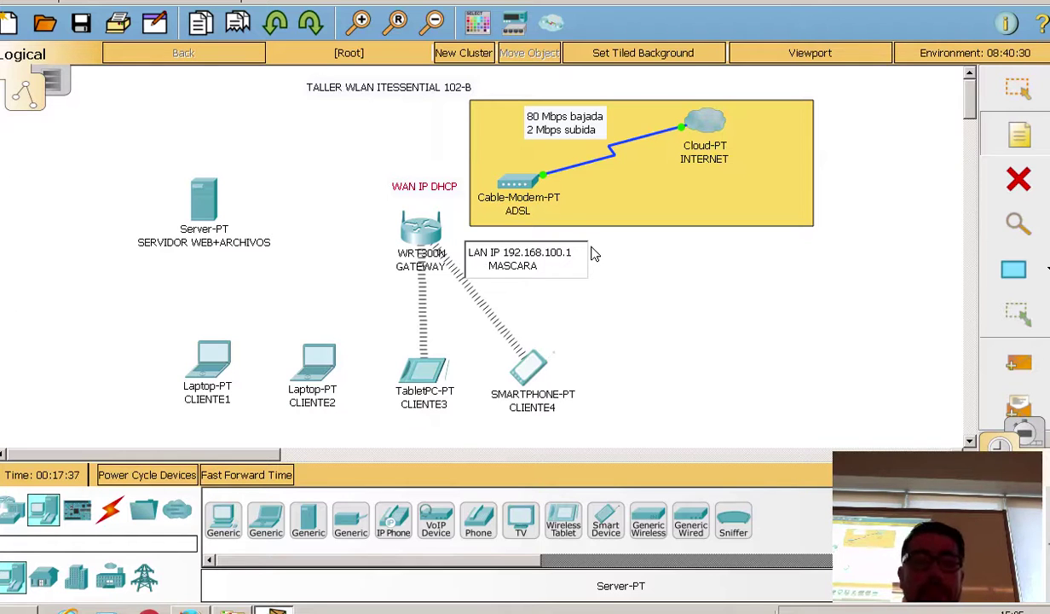
type(" 255.255.25")
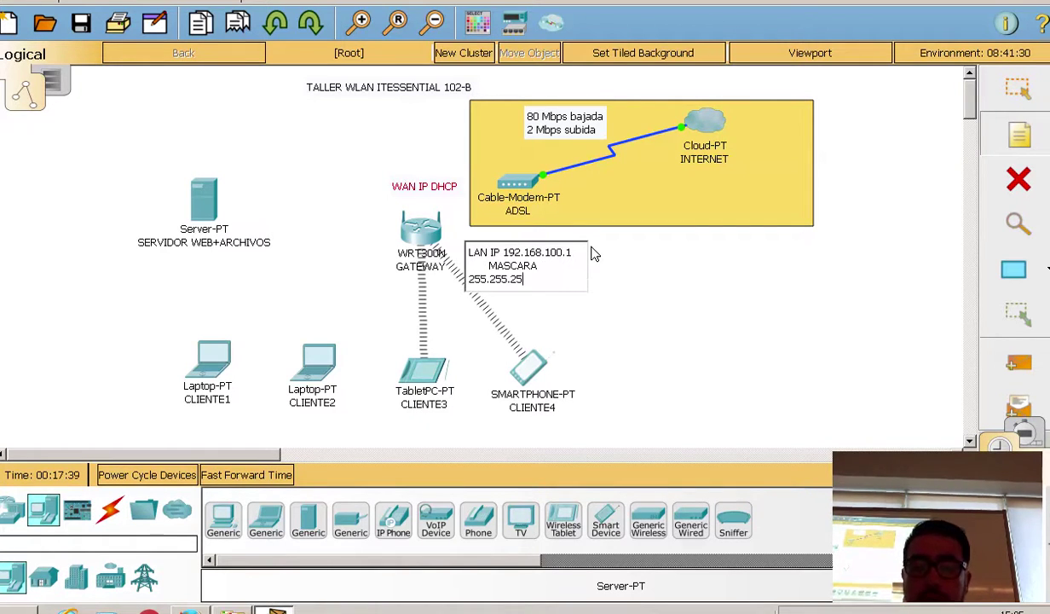
type("5.0")
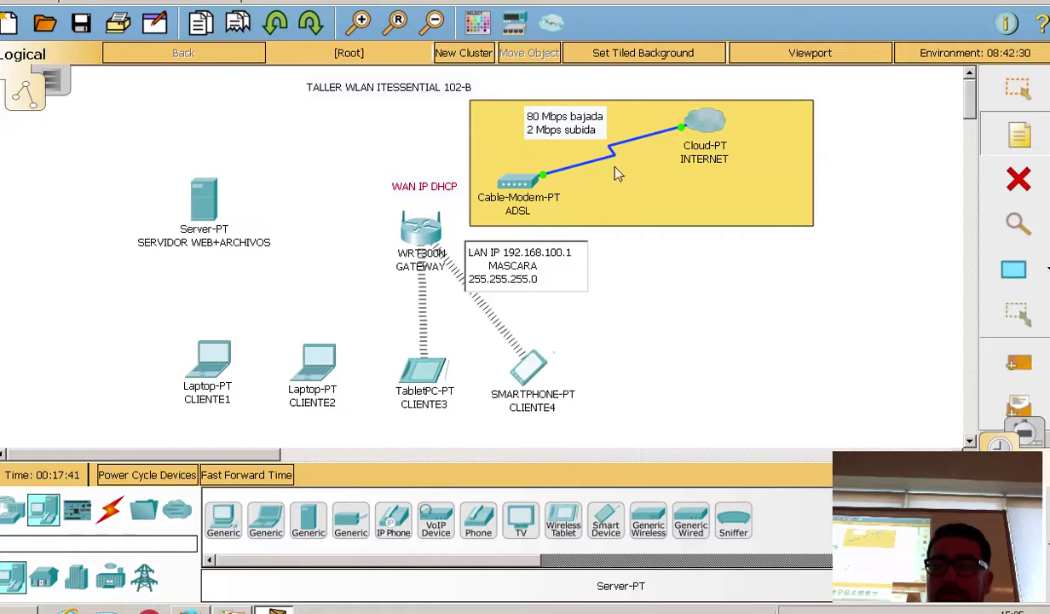
left_click(682, 182)
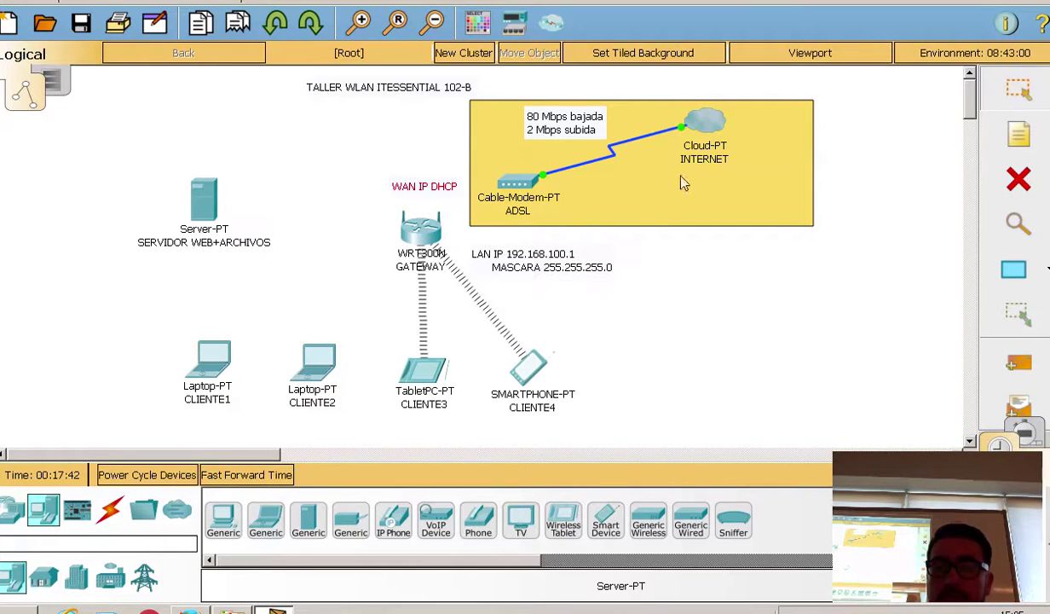
double_click(491, 271)
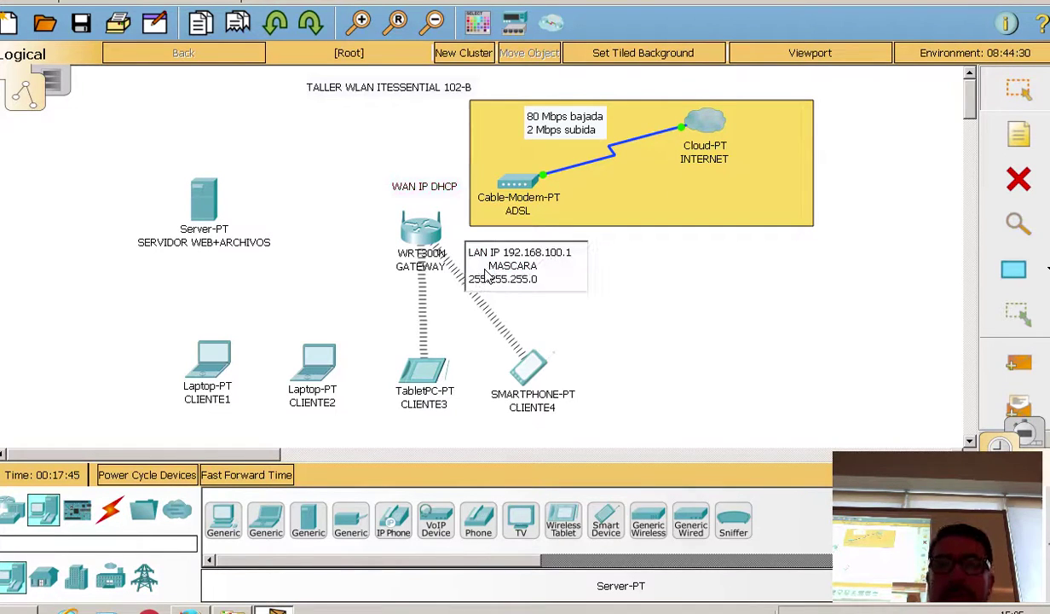
key("BackSpace")
key("BackSpace")
key("BackSpace")
key("BackSpace")
key("BackSpace")
key("BackSpace")
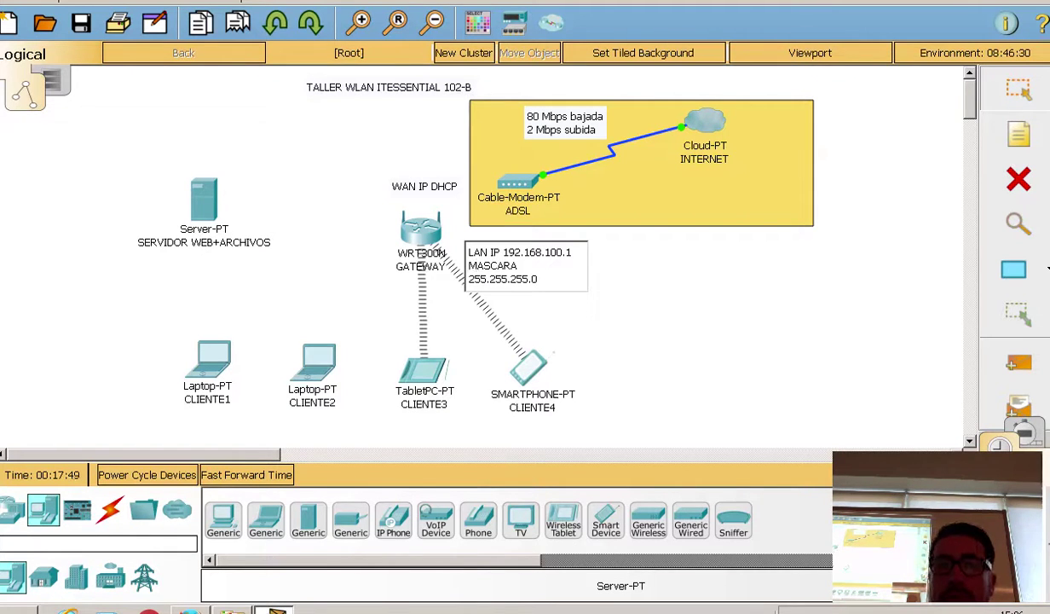
left_click(925, 145)
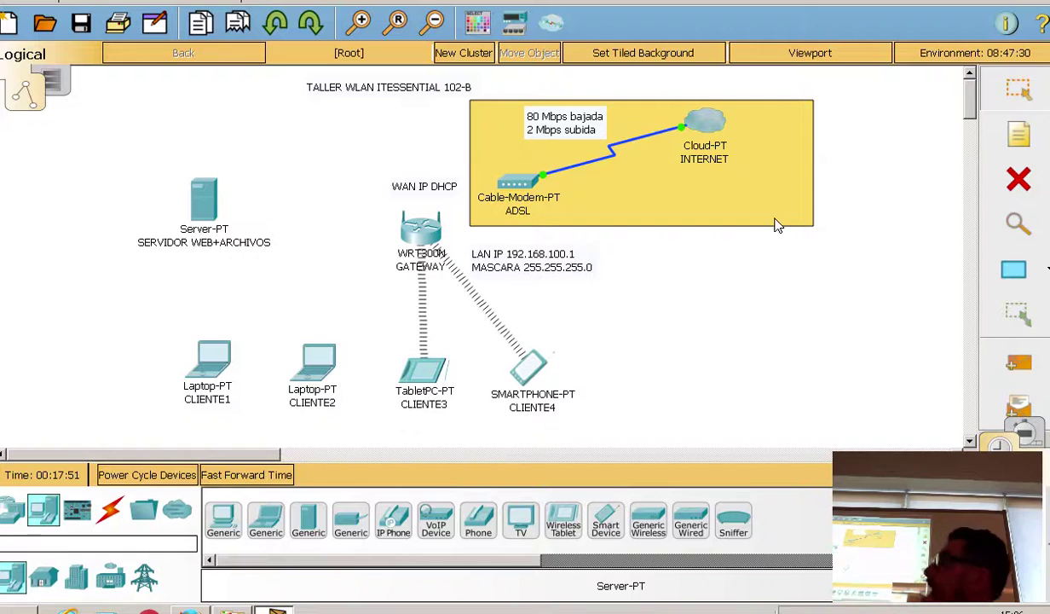
Step: Reposition the LAN IP note and WAN IP DHCP label around the router
left_click_drag(509, 270, 494, 261)
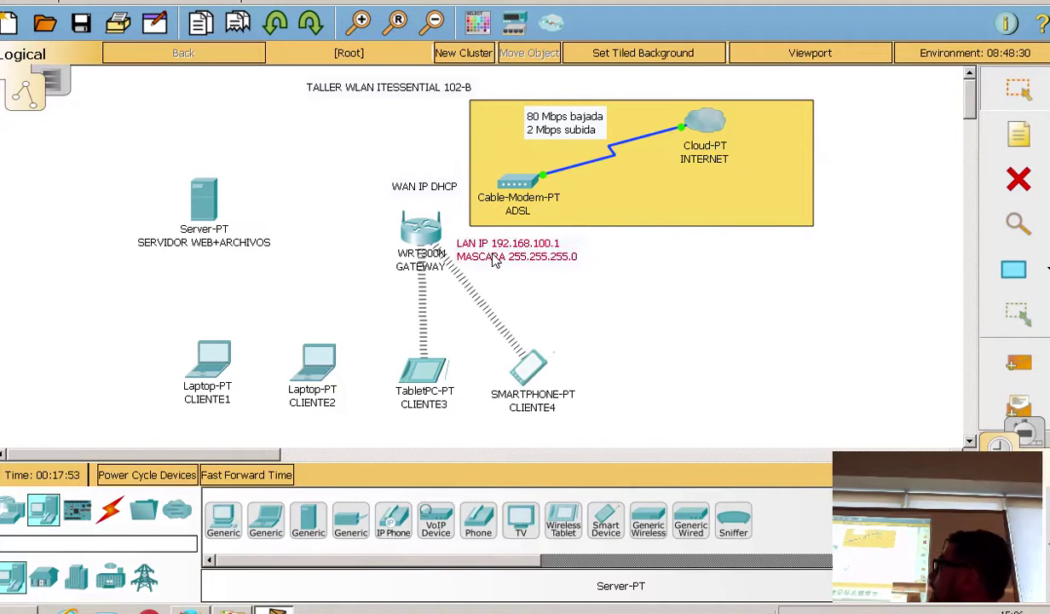
left_click(407, 193)
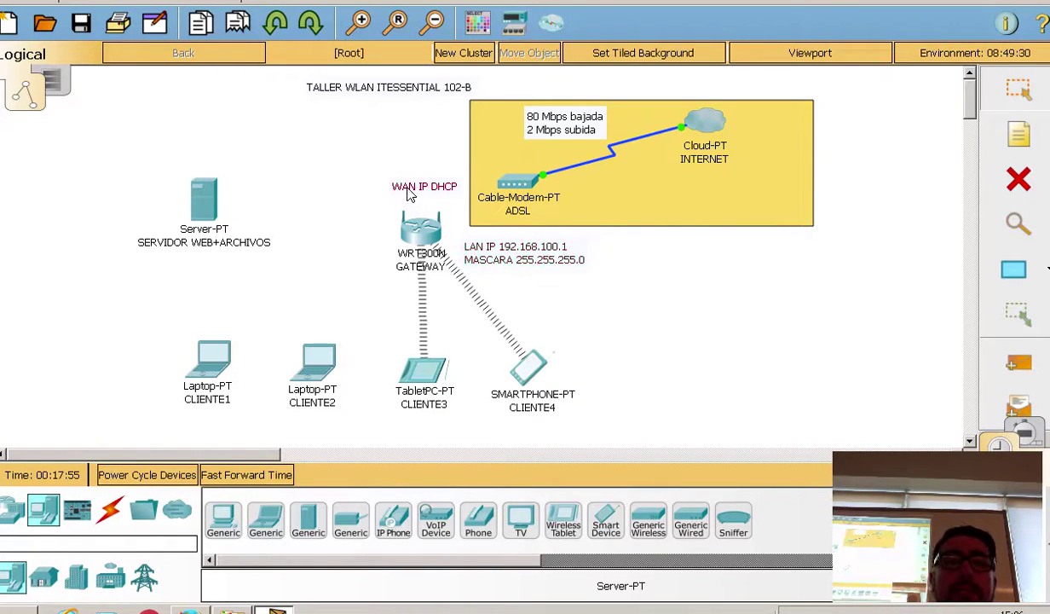
left_click_drag(407, 193, 415, 199)
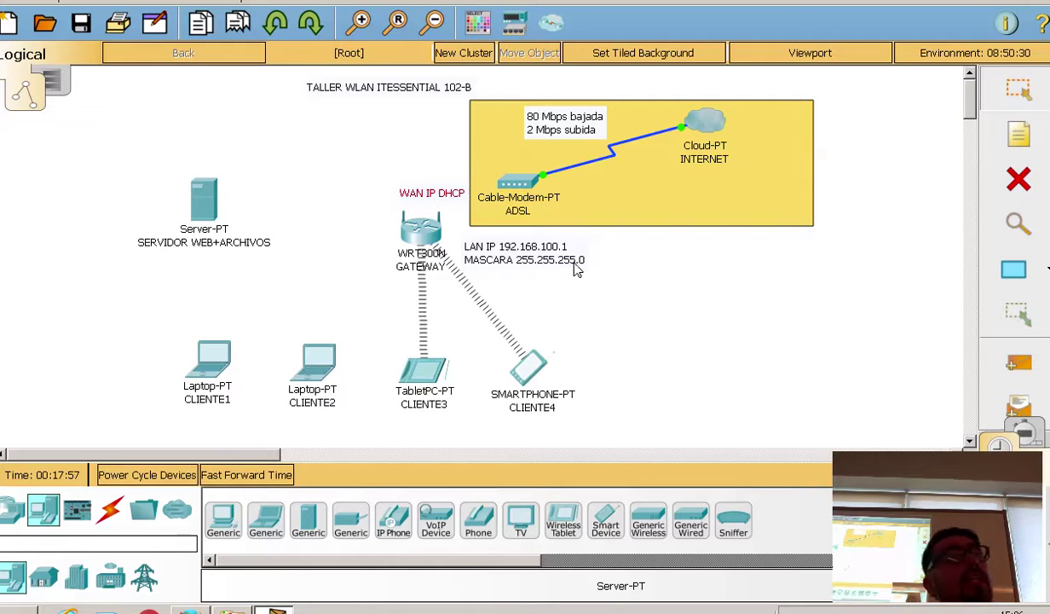
left_click(510, 254)
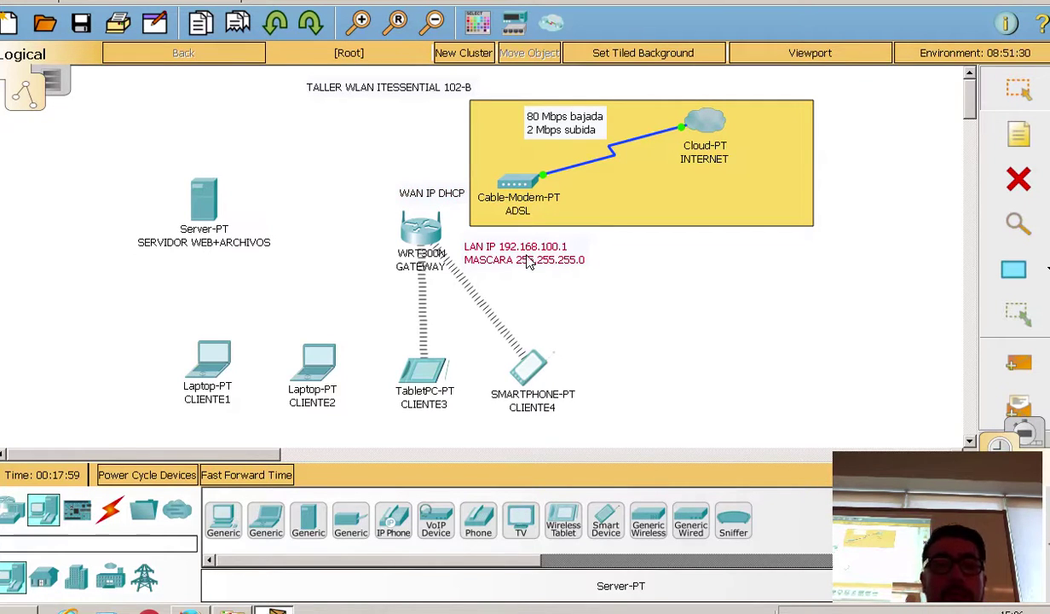
left_click_drag(528, 262, 536, 263)
left_click(581, 286)
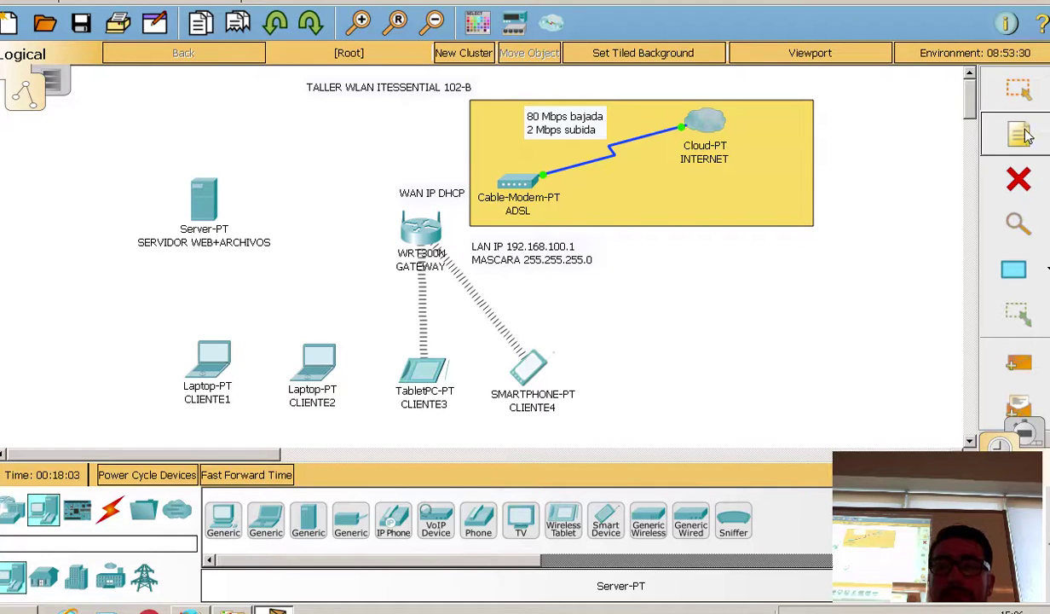
Step: Add a note above the server reading 'IP 192.168.100.2 / MASCARA 255.255.255.0'
left_click(1021, 134)
left_click(186, 159)
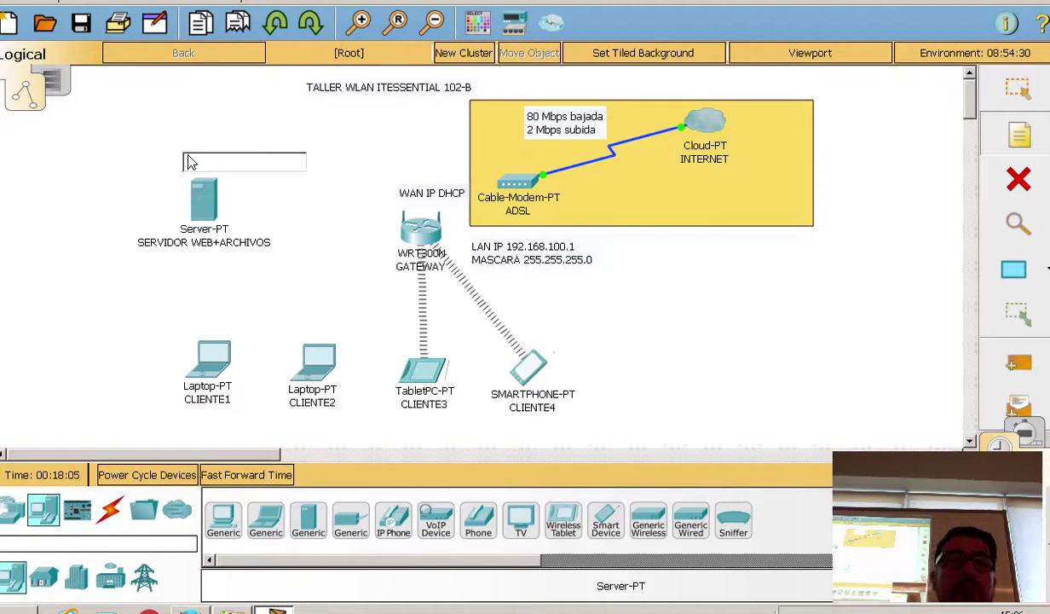
type("IP")
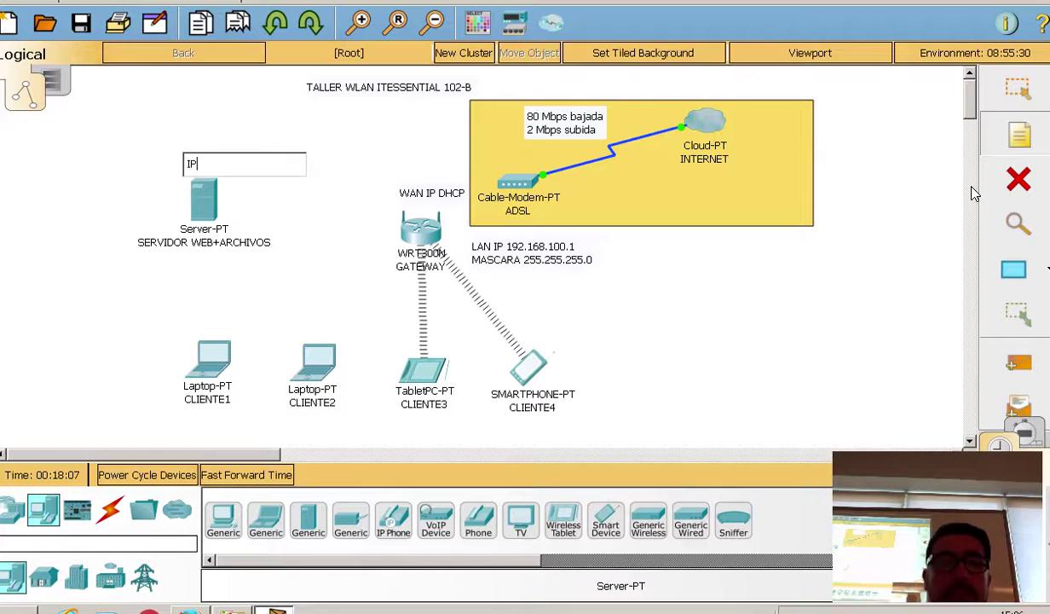
type(" 192")
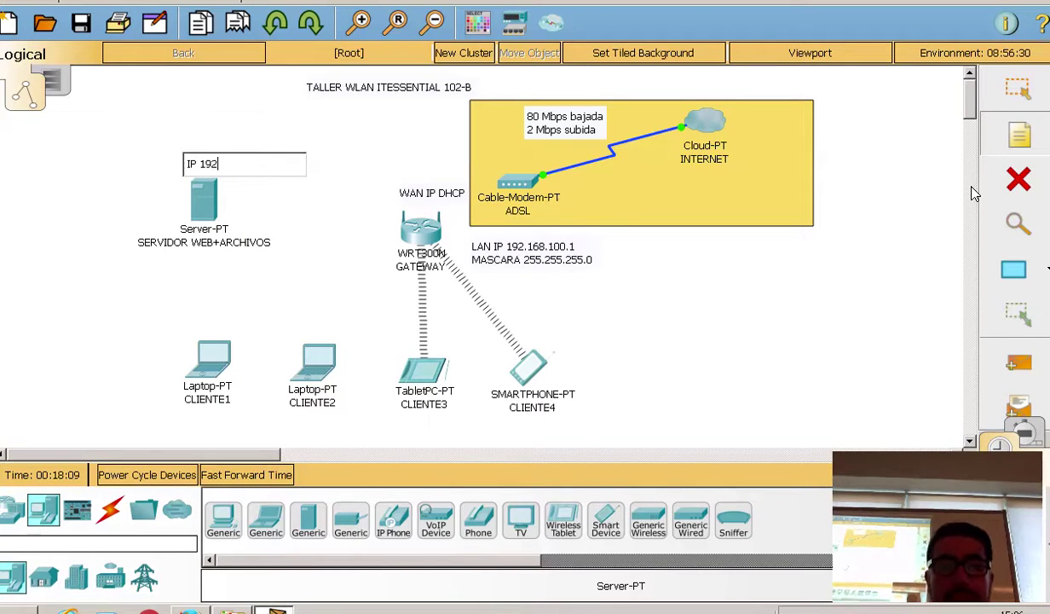
type(".168")
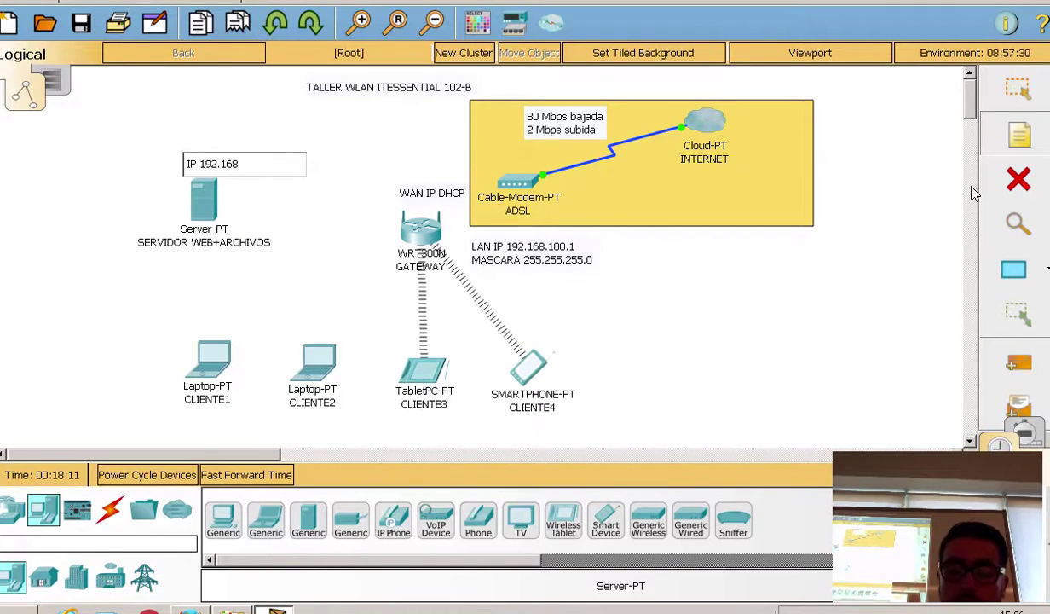
type(".100.")
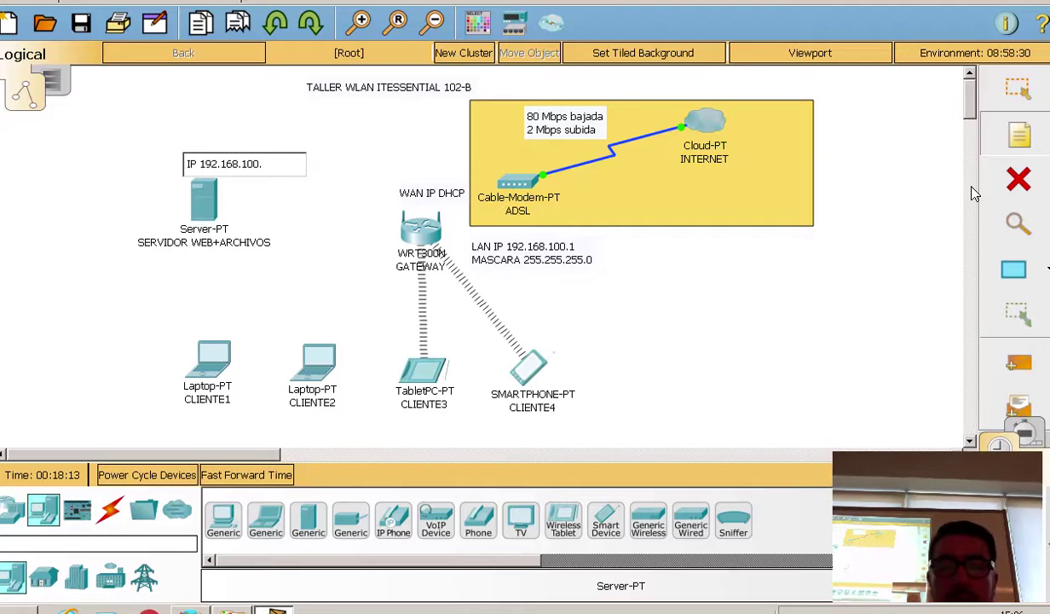
type("2")
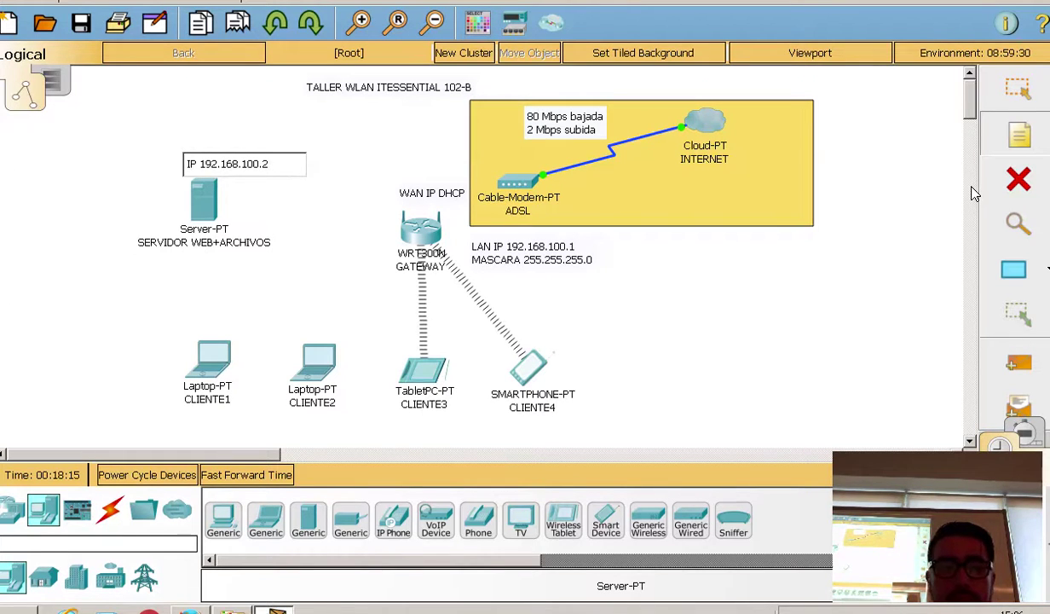
key("Return")
type("MASCARA")
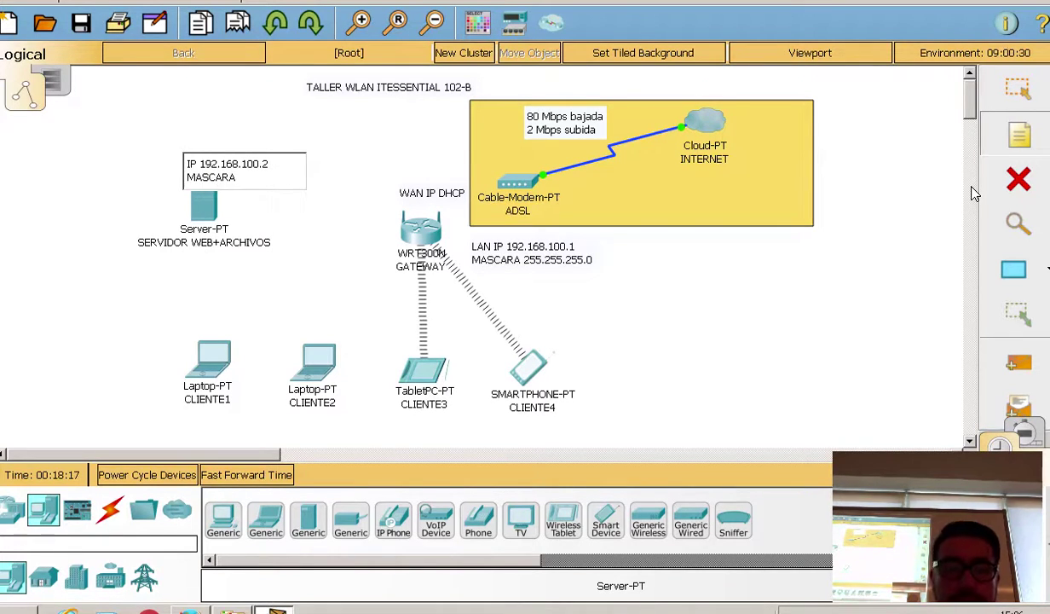
type(" 255.255.255.0")
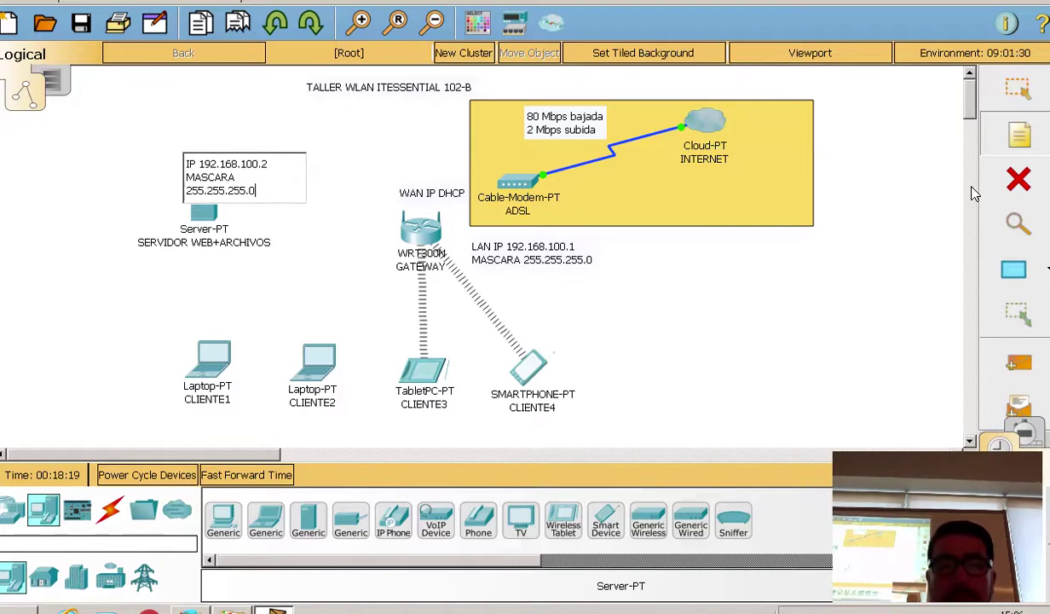
left_click(351, 204)
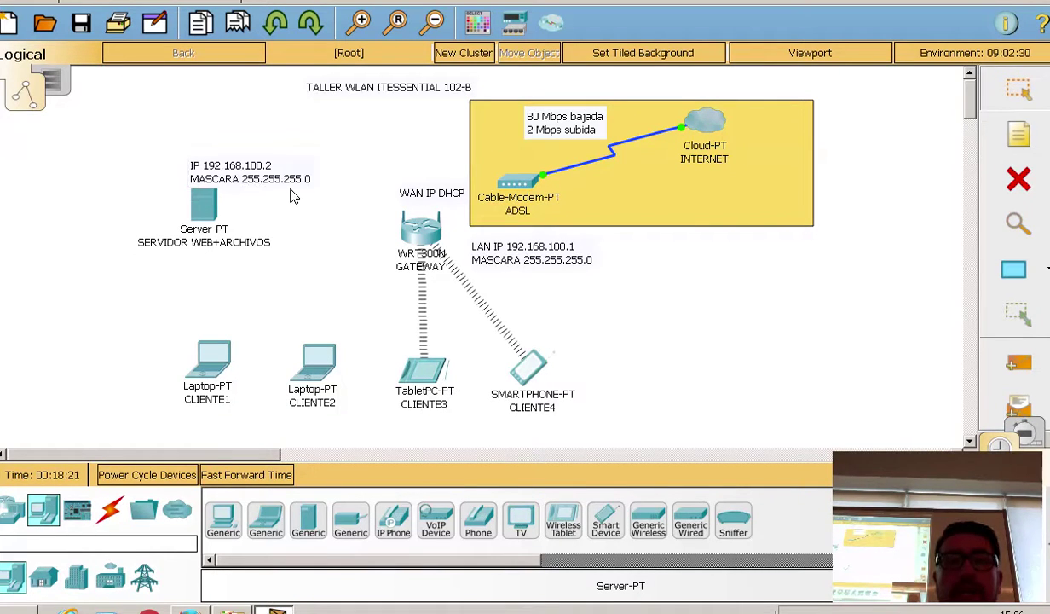
Step: Reposition the server and its IP note together
left_click_drag(288, 196, 251, 164)
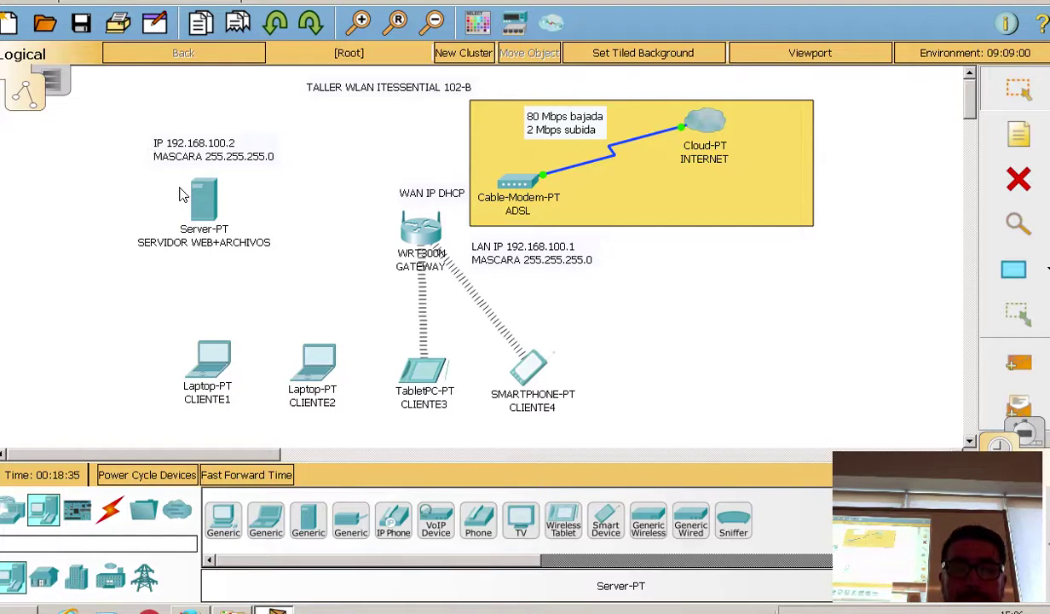
left_click_drag(200, 189, 224, 215)
left_click_drag(215, 157, 246, 183)
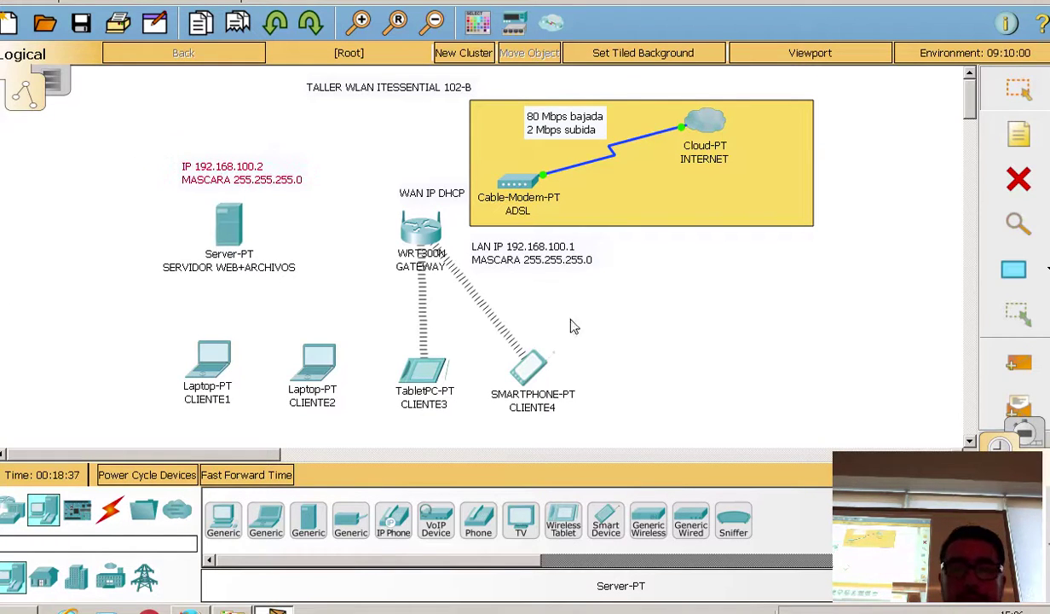
left_click(80, 23)
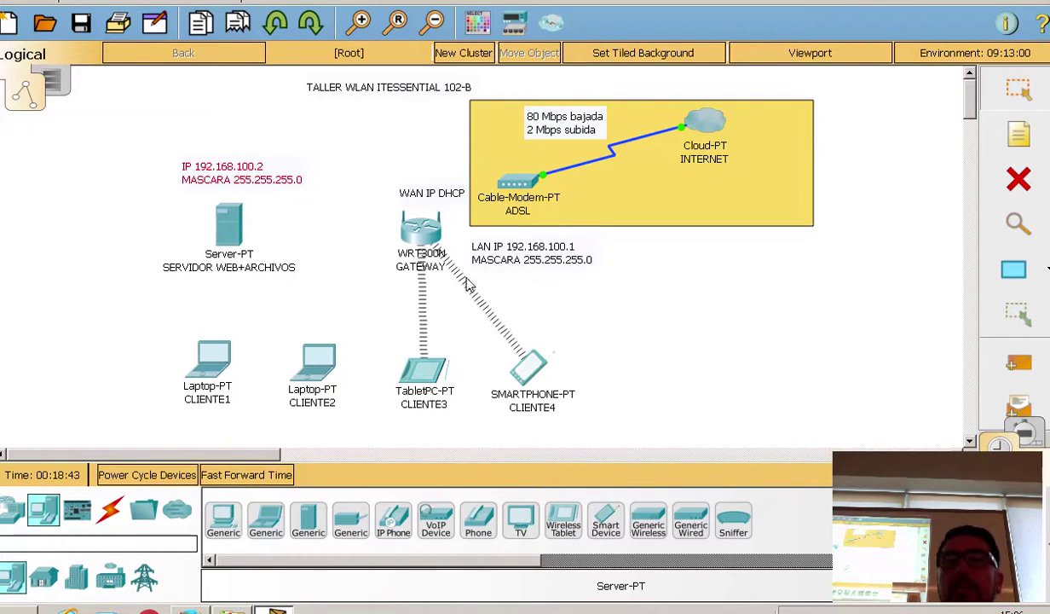
left_click(1018, 133)
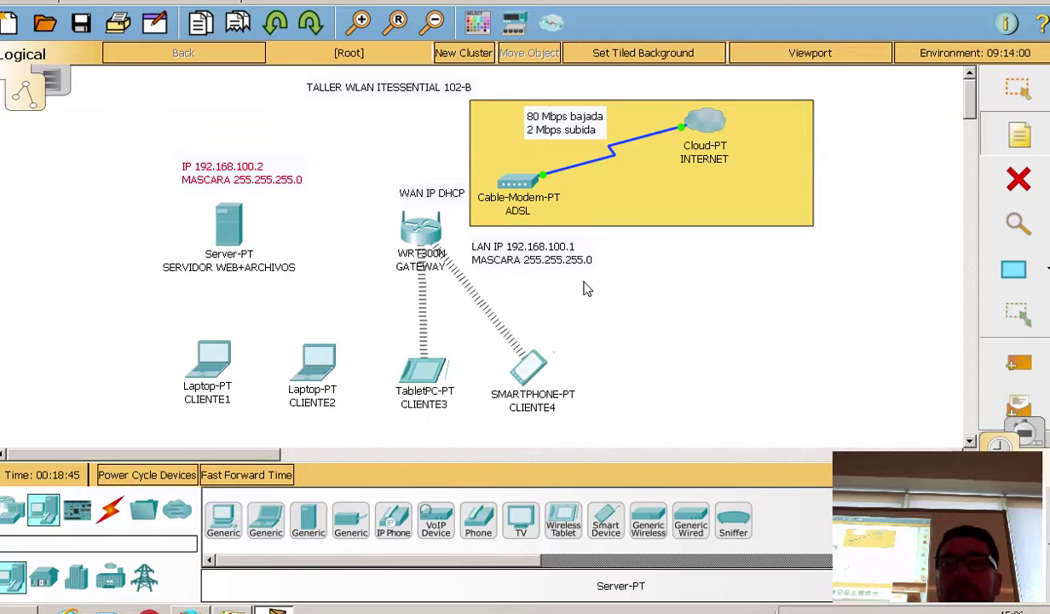
Step: Add a note listing SSID: INACAP, WPA2-AES and the network key, shifted toward GATEWAY
left_click(603, 290)
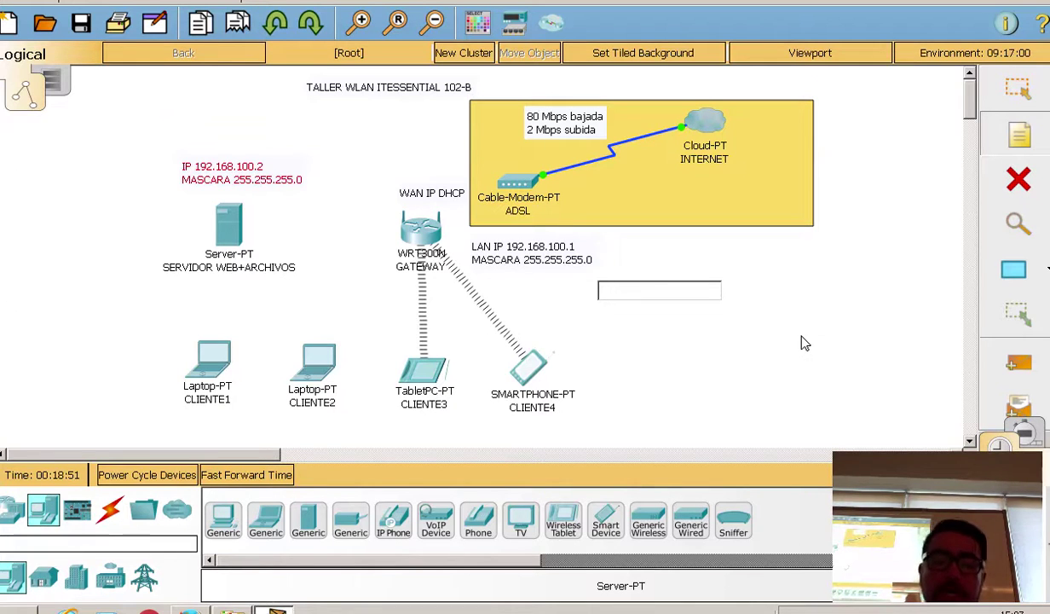
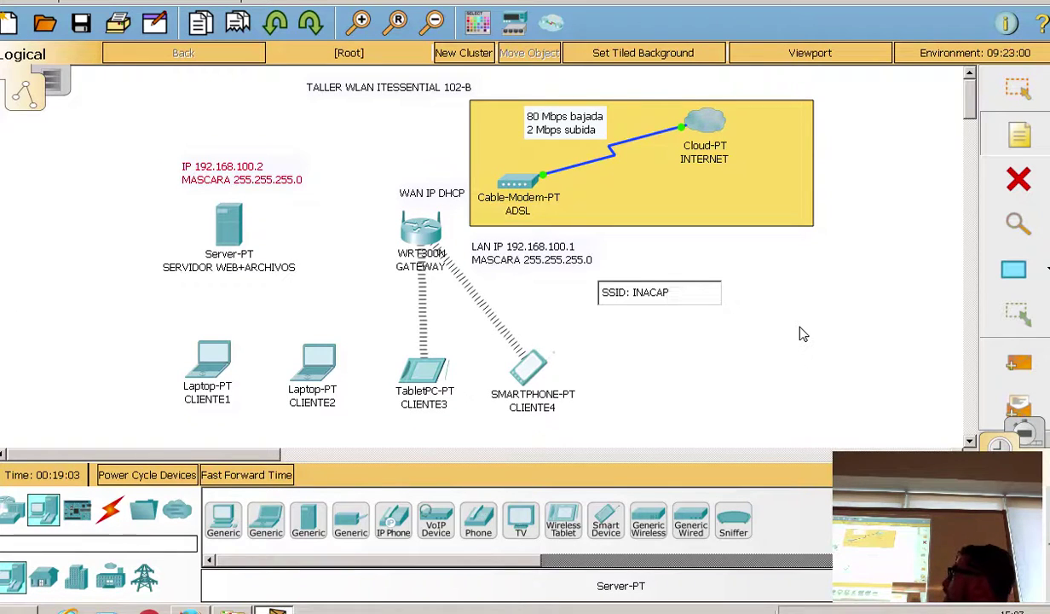
key("Return")
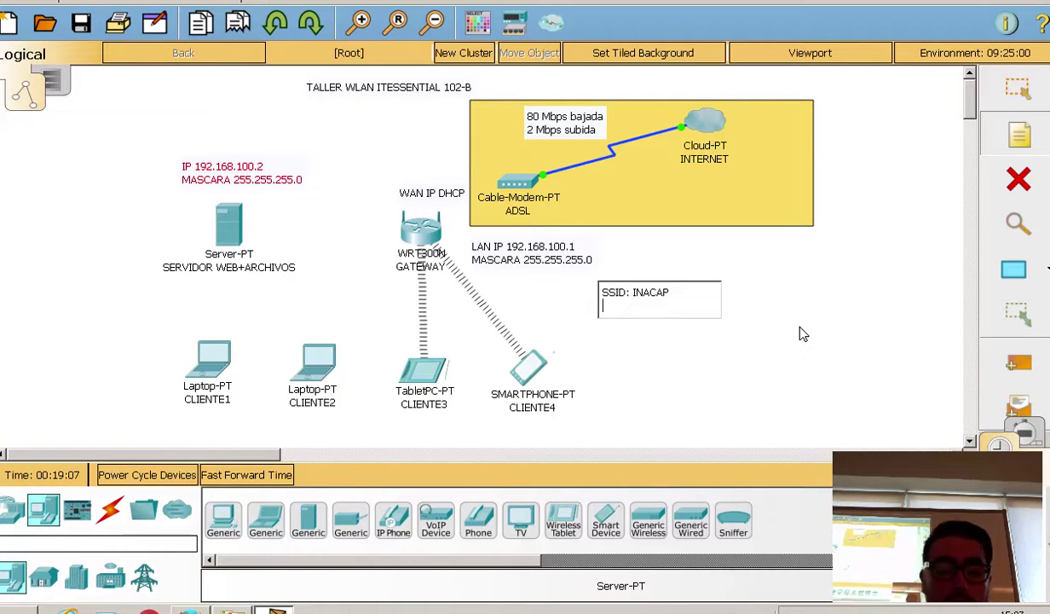
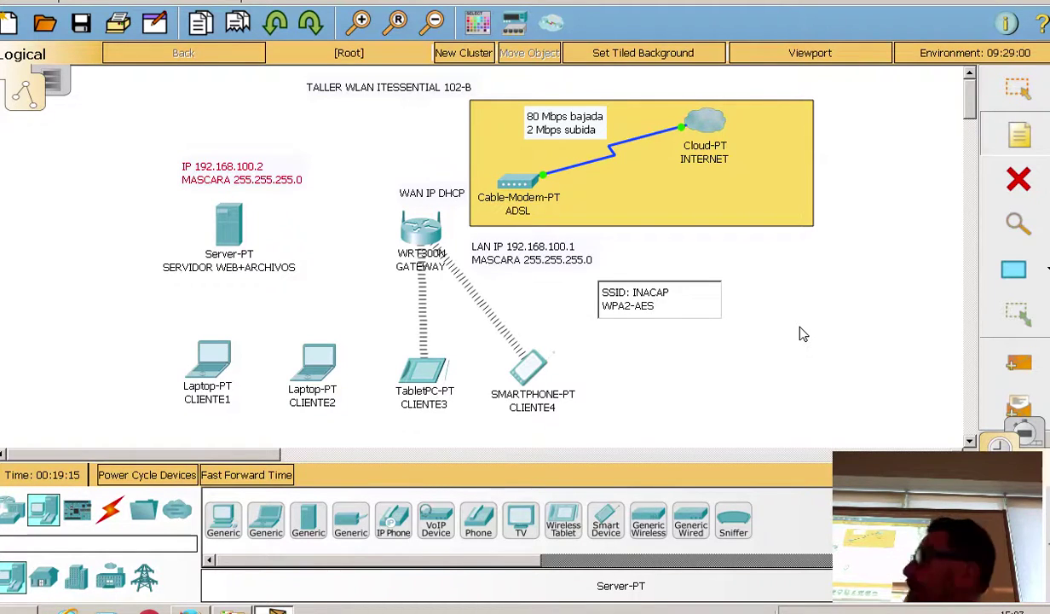
key("Return")
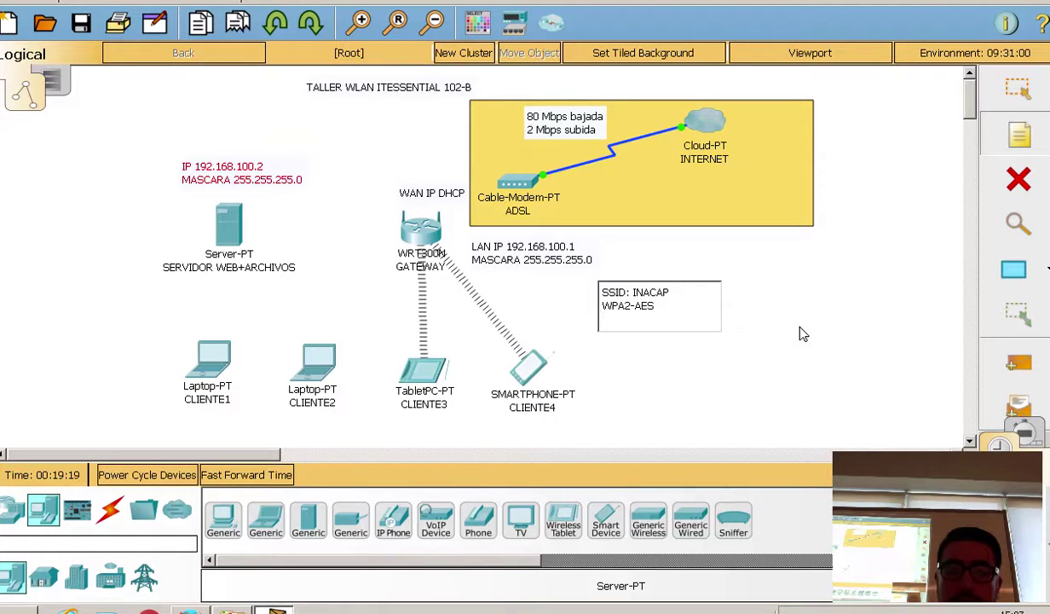
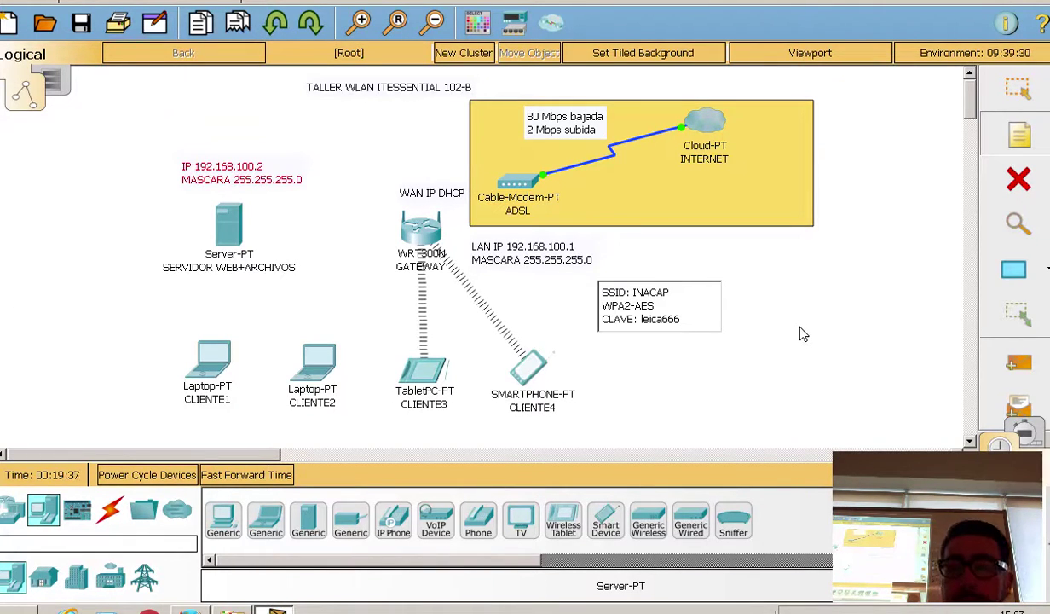
left_click(852, 198)
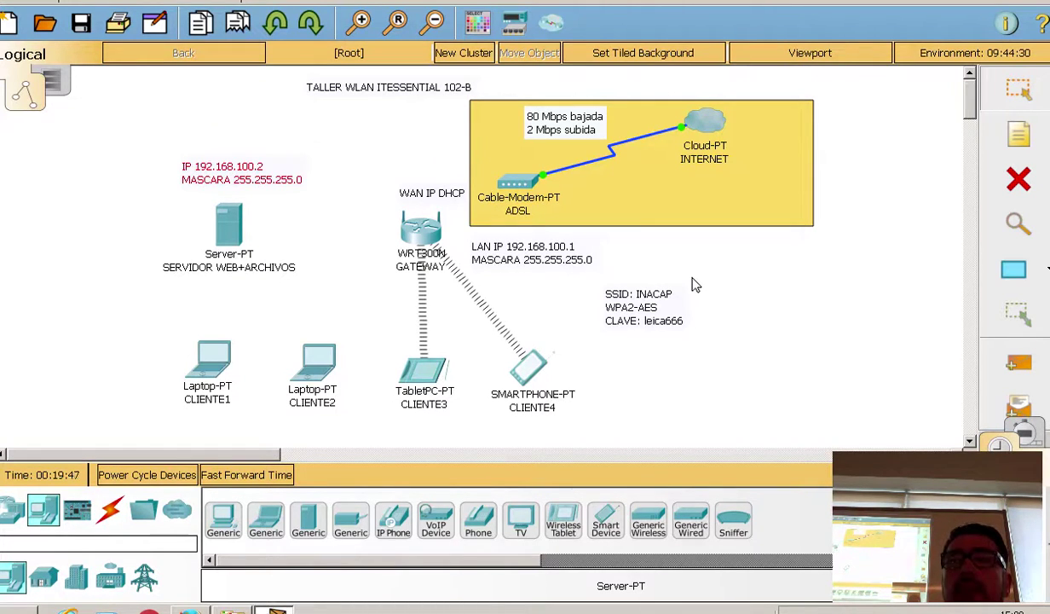
left_click_drag(639, 294, 614, 290)
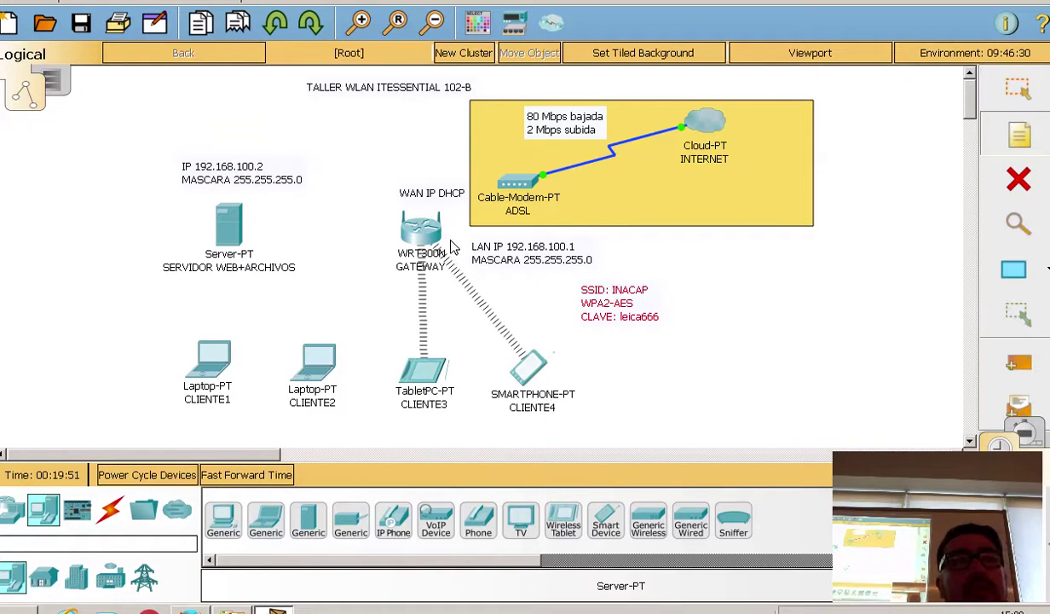
mouse_move(446, 247)
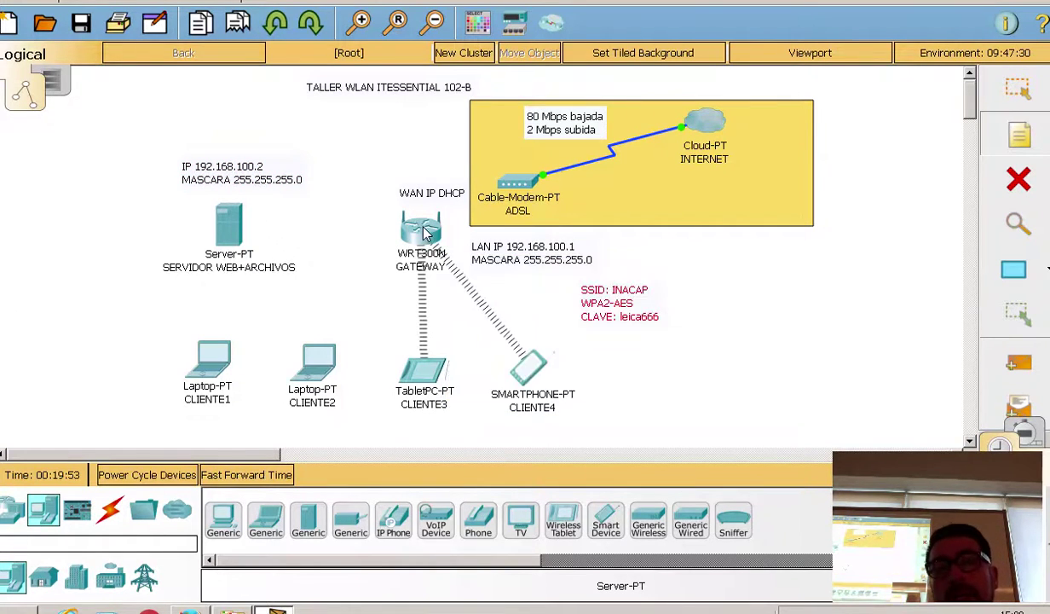
Step: Add a note reading 'SERVIDOR DHCP / IP DESDE 192.168.100.10 - 192.168.100.20' below the wireless note
left_click(586, 349)
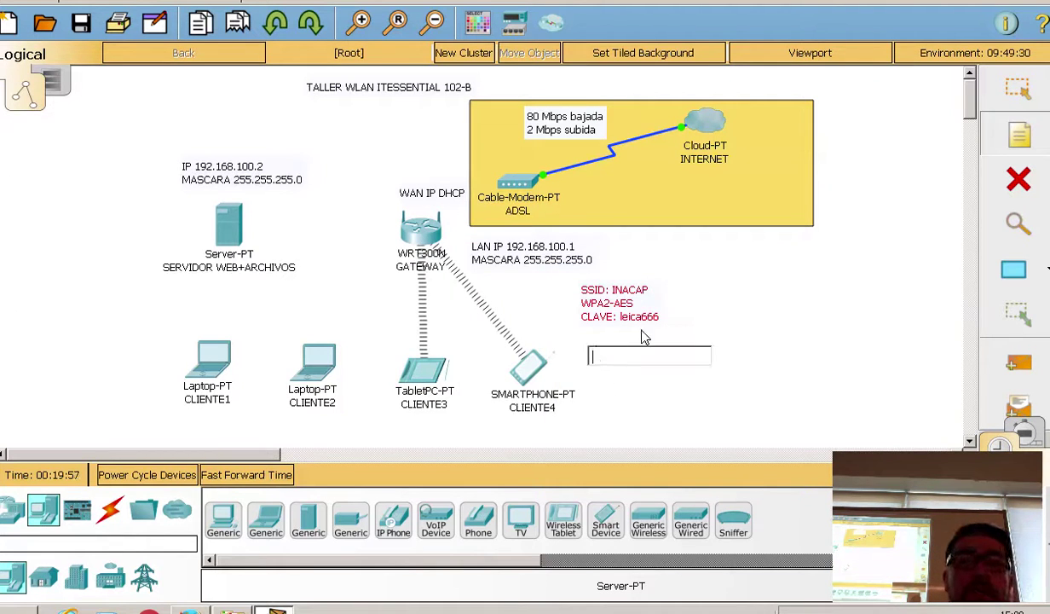
type("SERV")
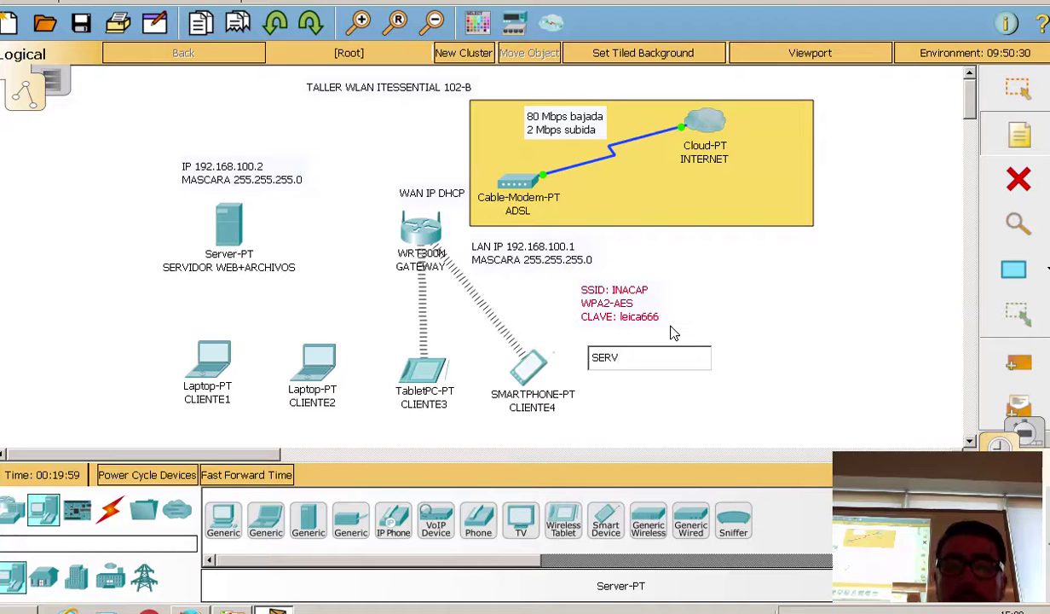
type("IDOR DHCP")
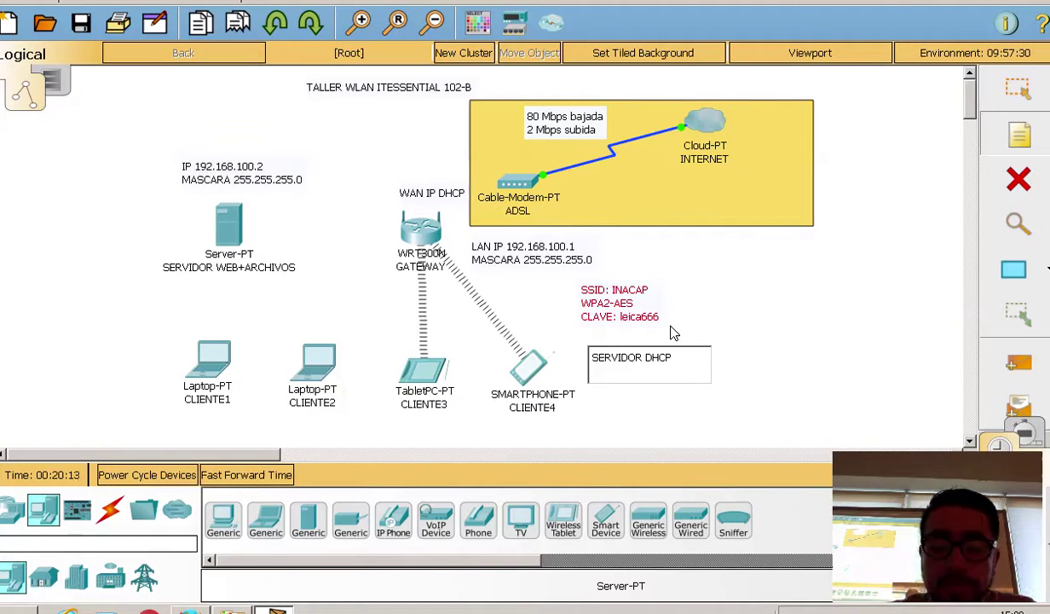
type("IP DED")
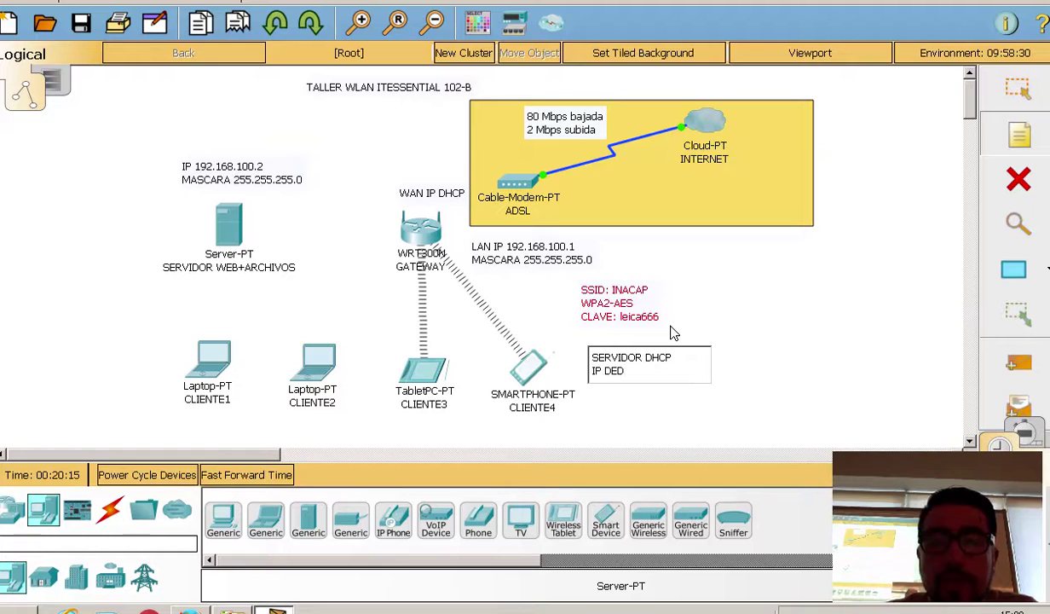
key("BackSpace")
type("SDE 1")
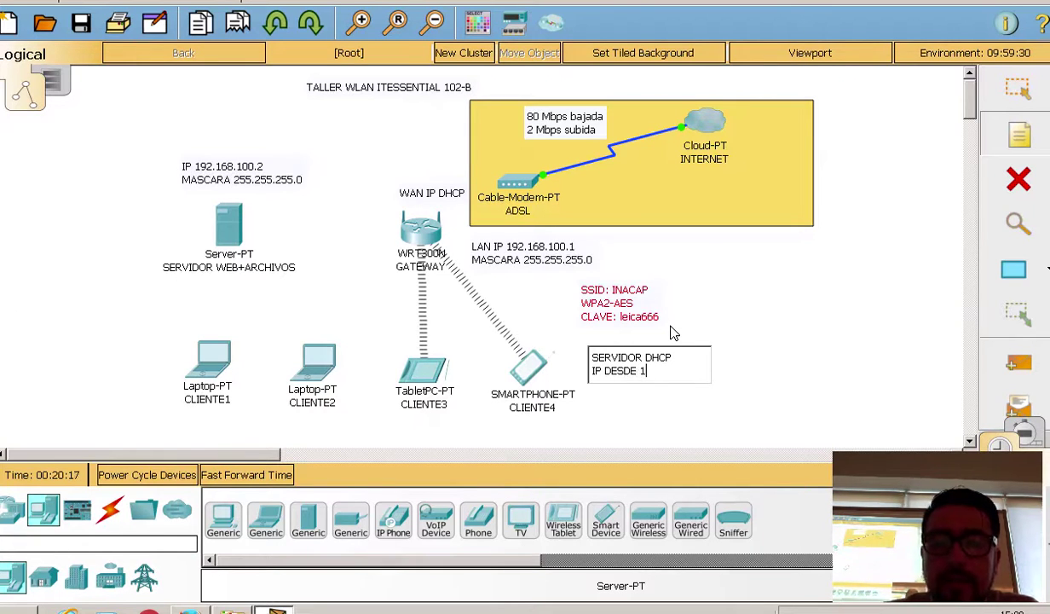
type("92.168")
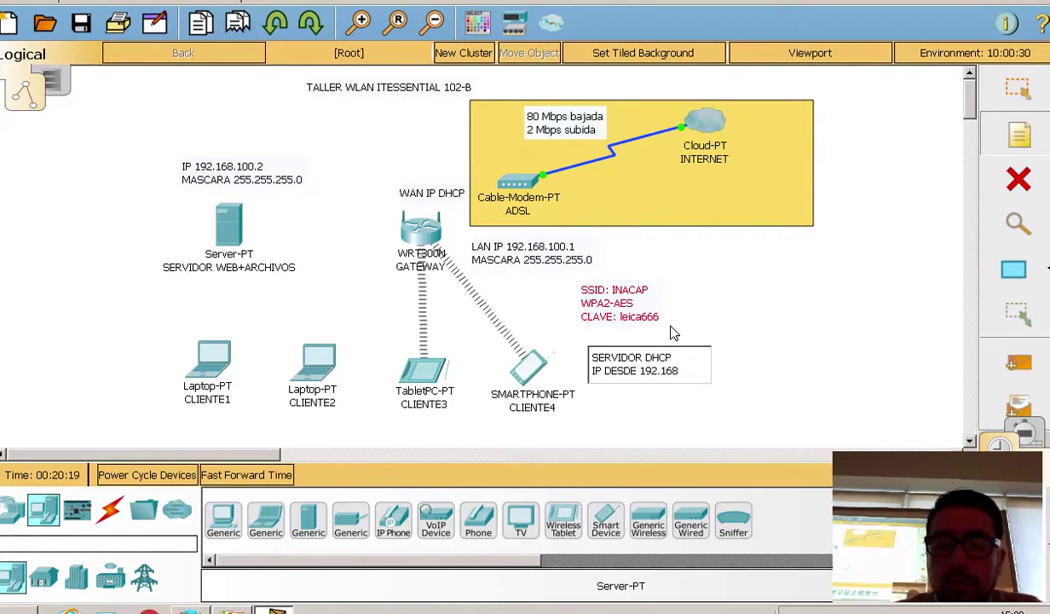
type(".100.10")
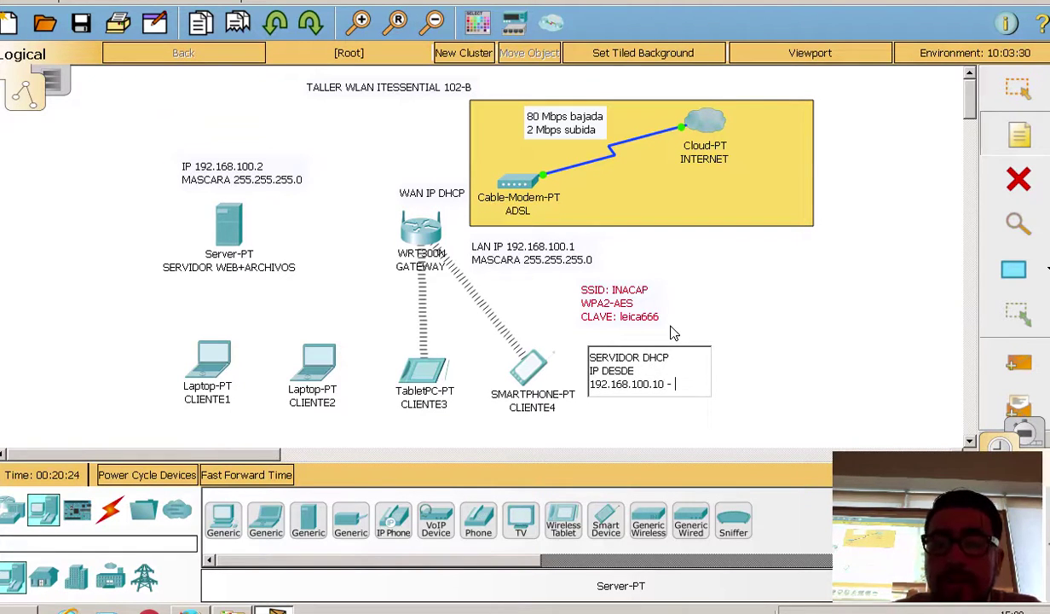
type("- 192")
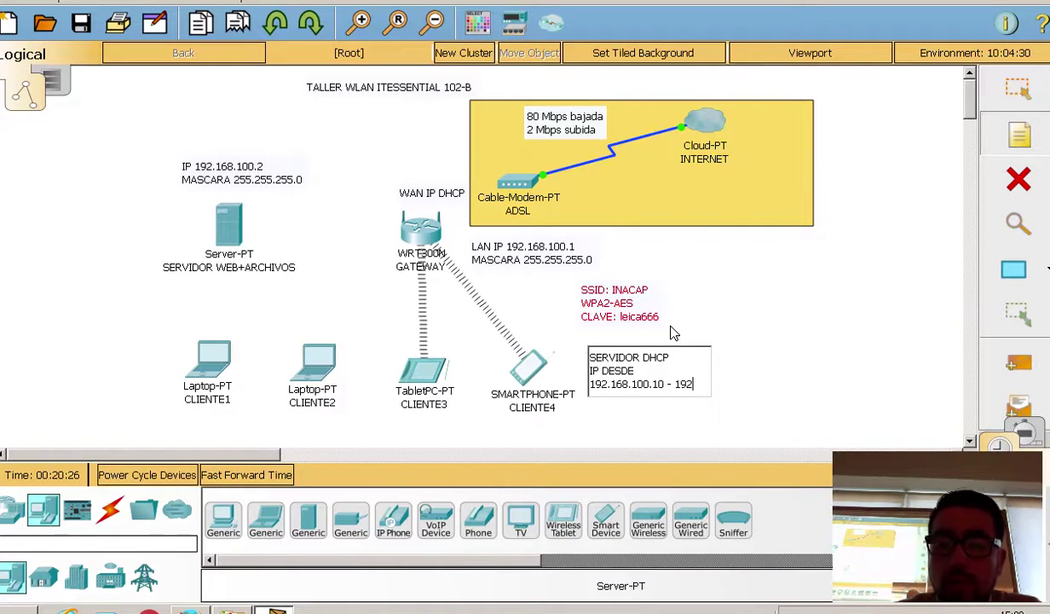
type(".168.10")
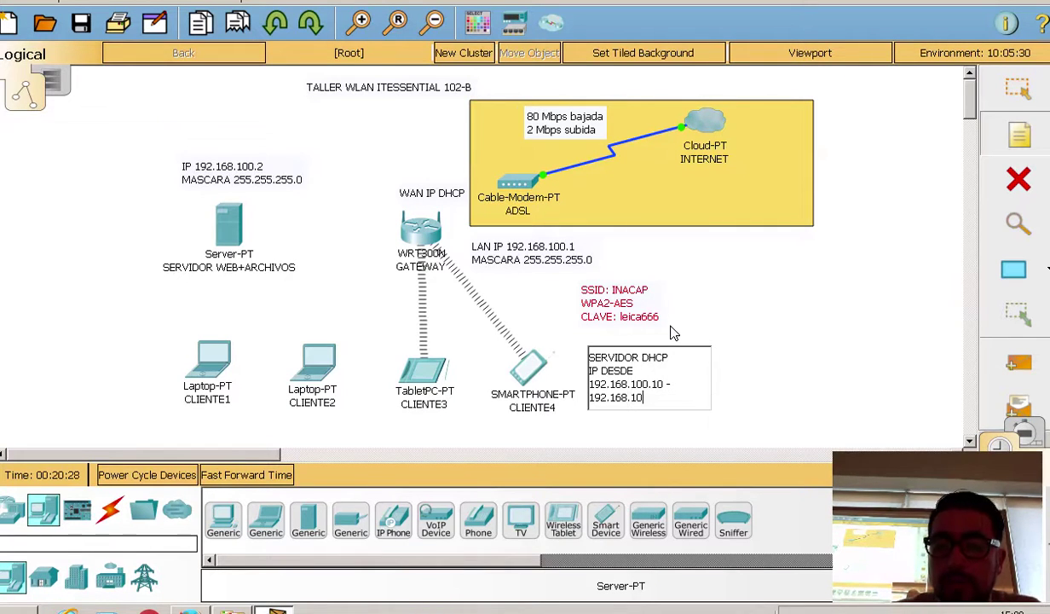
type("0.")
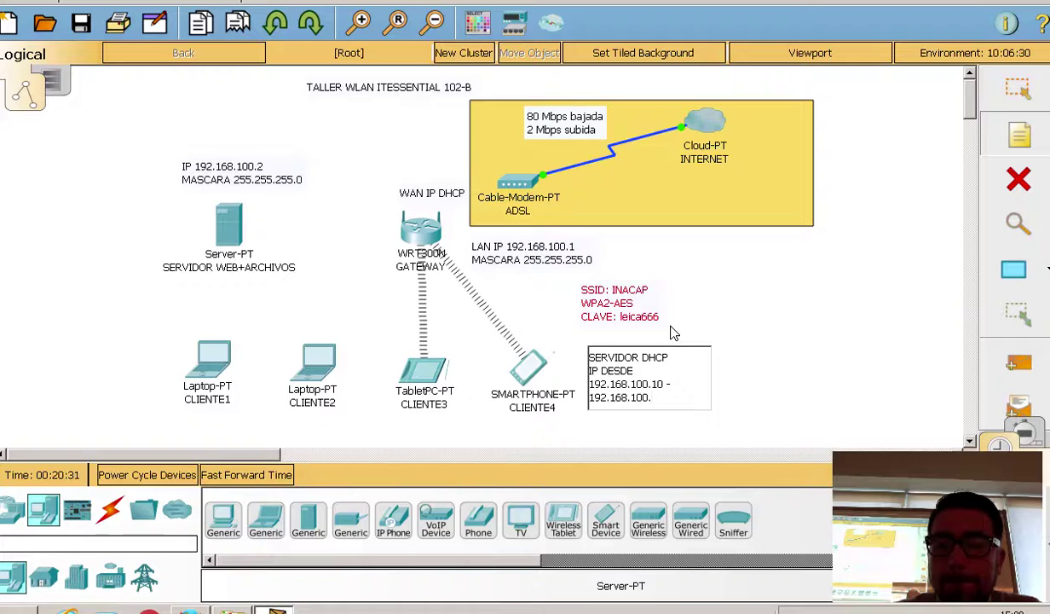
type("20")
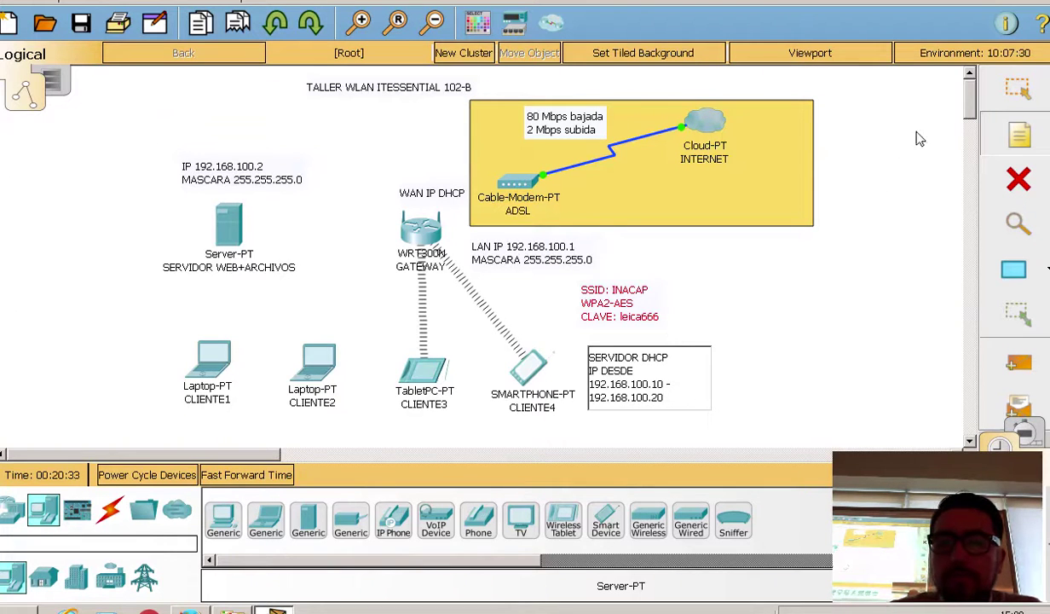
left_click(941, 104)
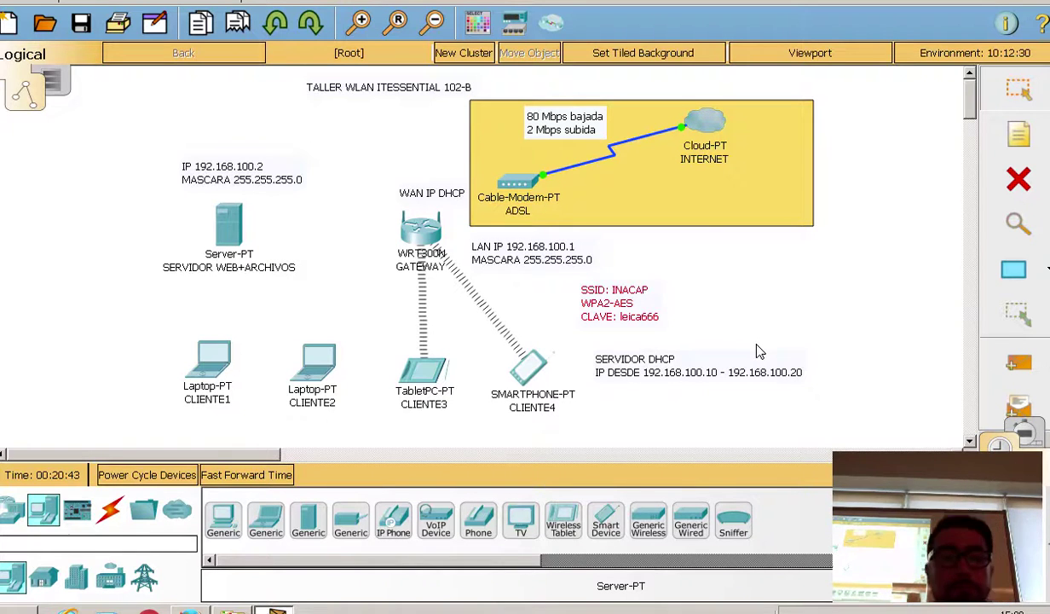
Step: Move the wireless settings note up-right and stack the DHCP range note directly beneath it
left_click_drag(627, 296, 662, 289)
left_click_drag(649, 380, 675, 335)
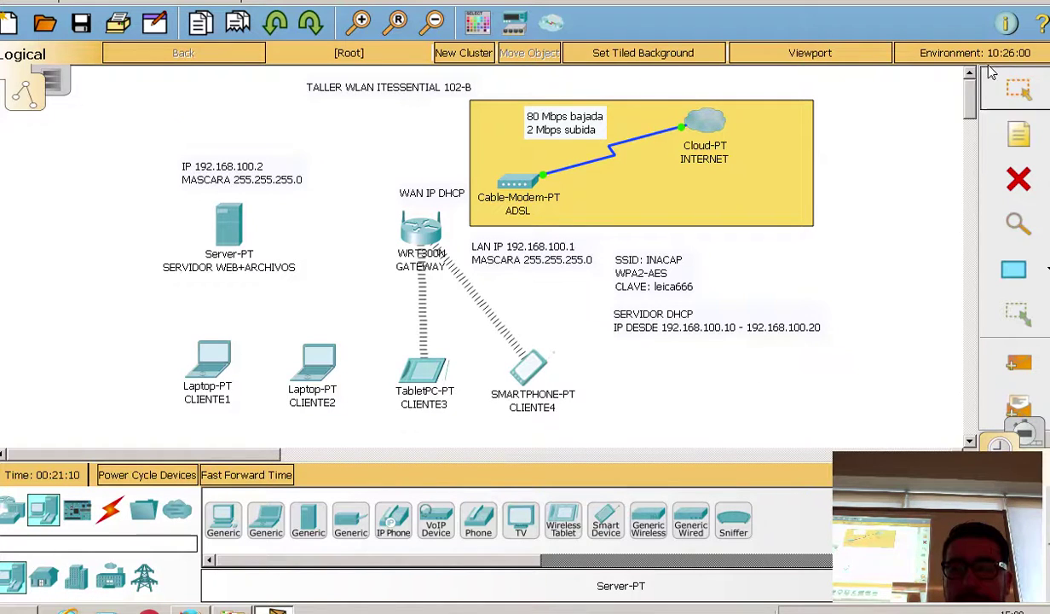
Step: Add a 'DNS: 9.9.9.9' note and position it inside the yellow Internet box
left_click(627, 356)
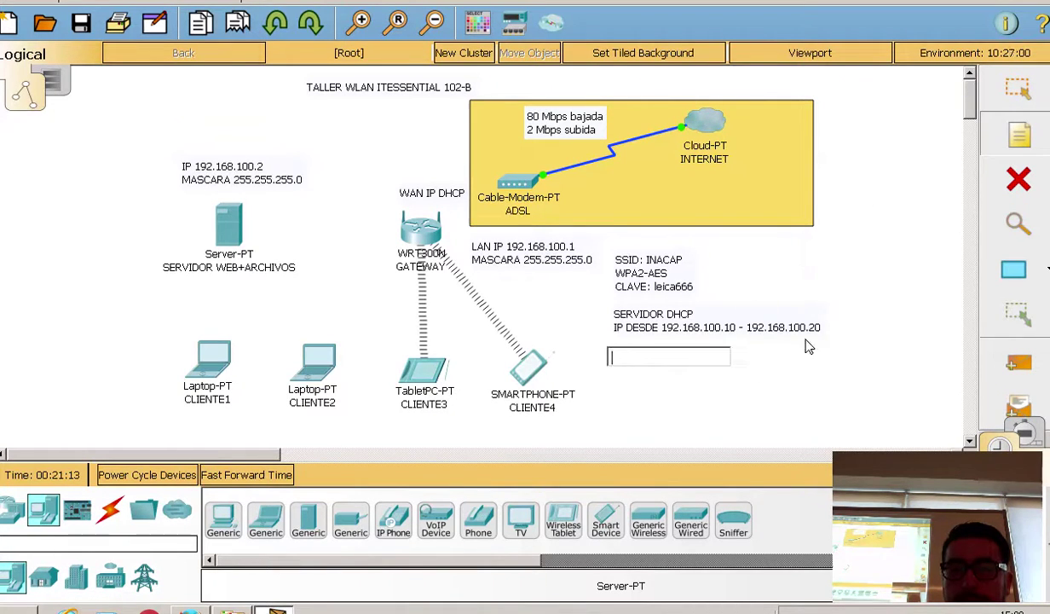
type("DNS: 9")
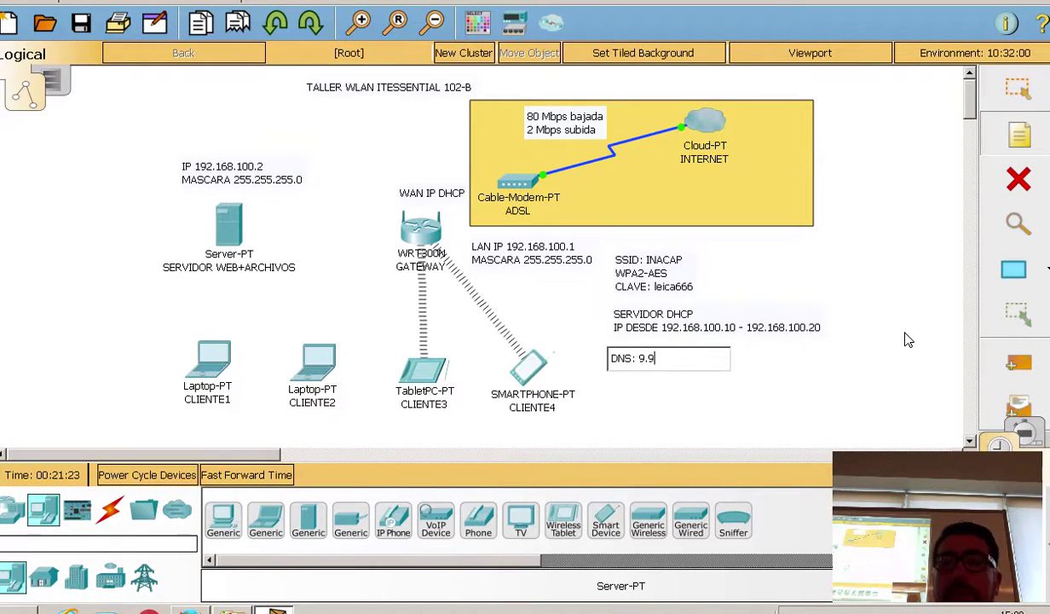
type(".9.9")
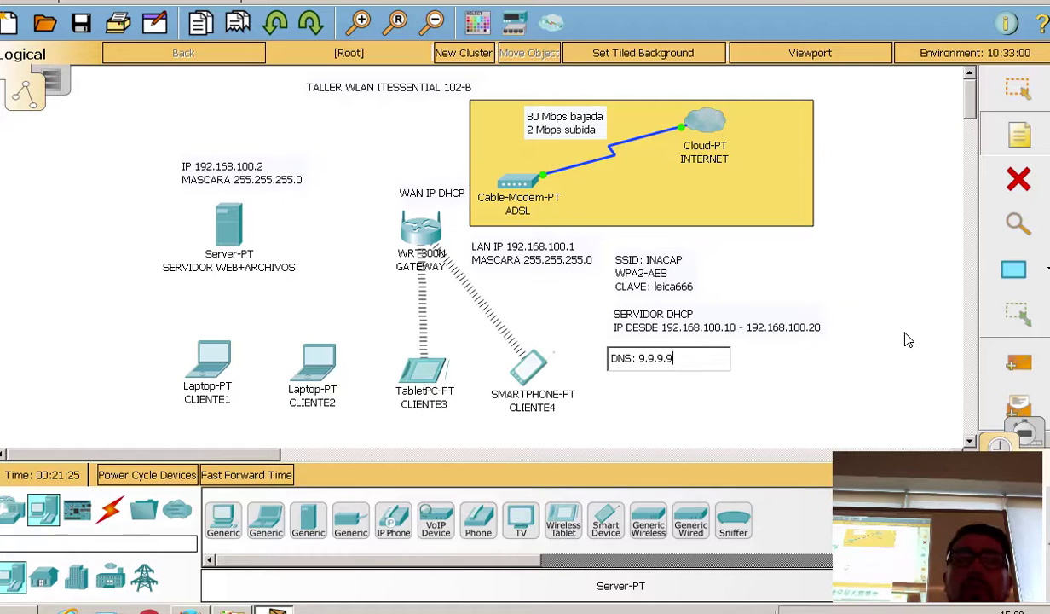
left_click(701, 304)
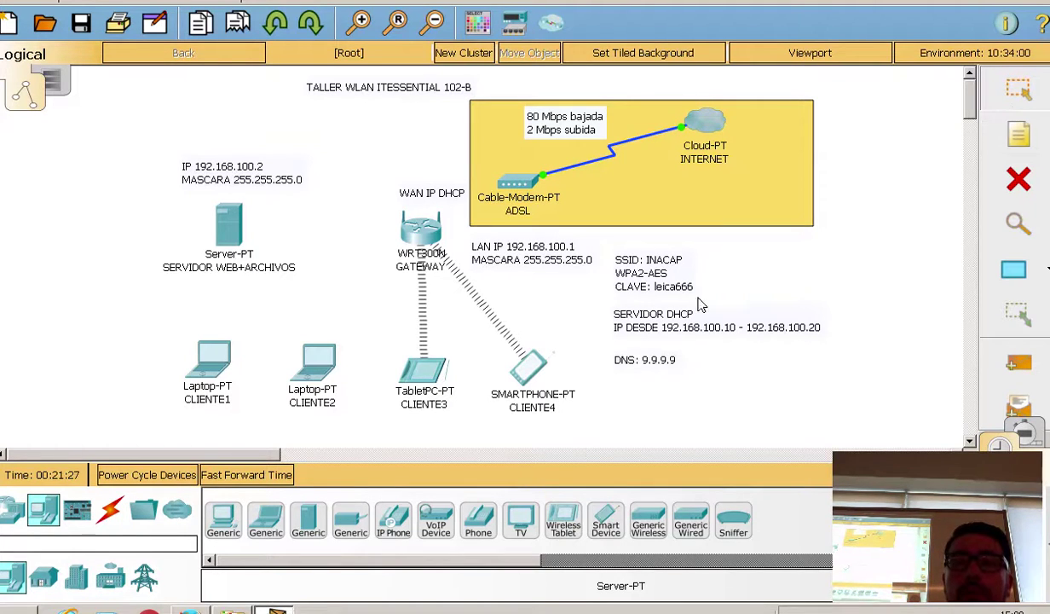
left_click_drag(652, 369, 787, 122)
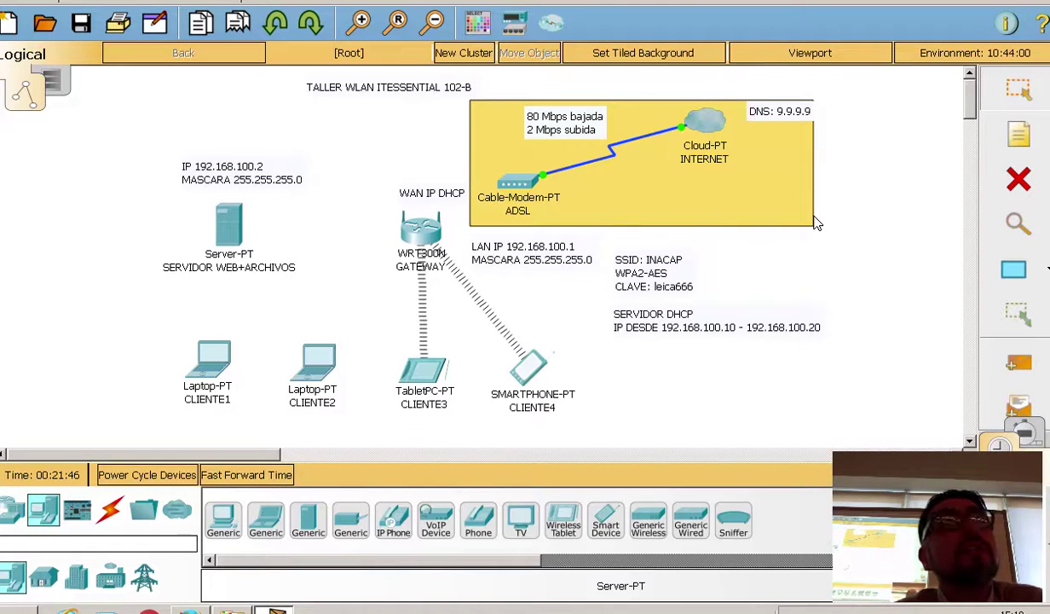
left_click_drag(750, 109, 741, 110)
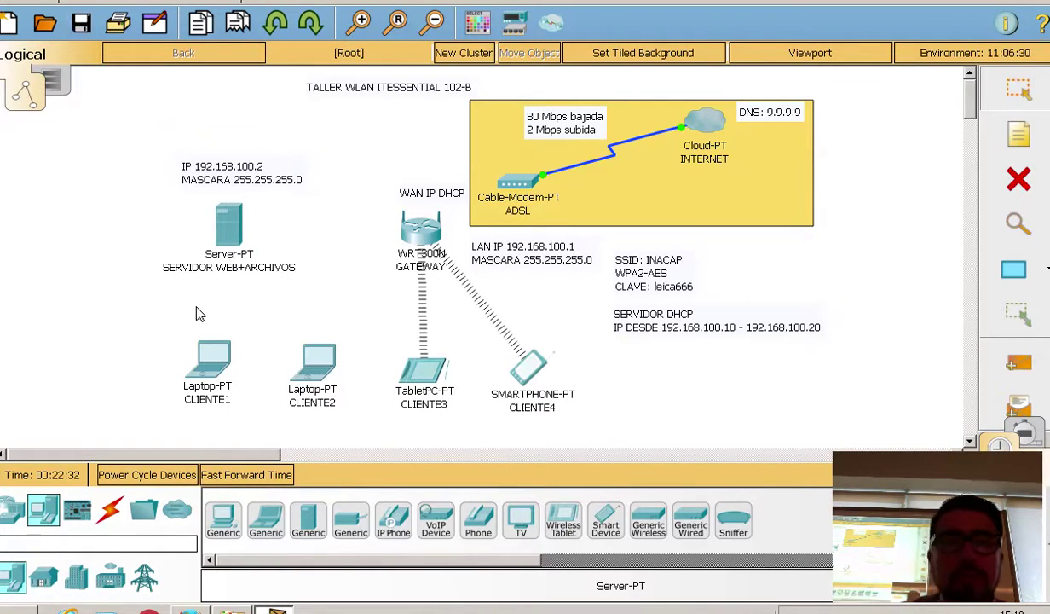
Step: Lower the server and its IP note, then draw a pink-filled rectangle over the LAN devices
left_click_drag(227, 233, 231, 257)
left_click_drag(224, 176, 218, 206)
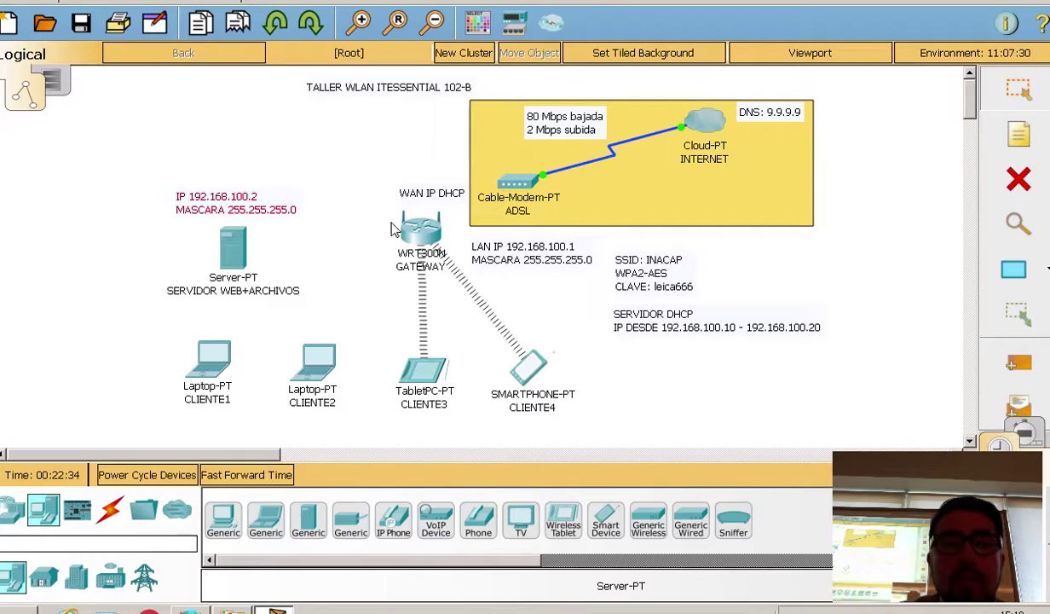
left_click(465, 17)
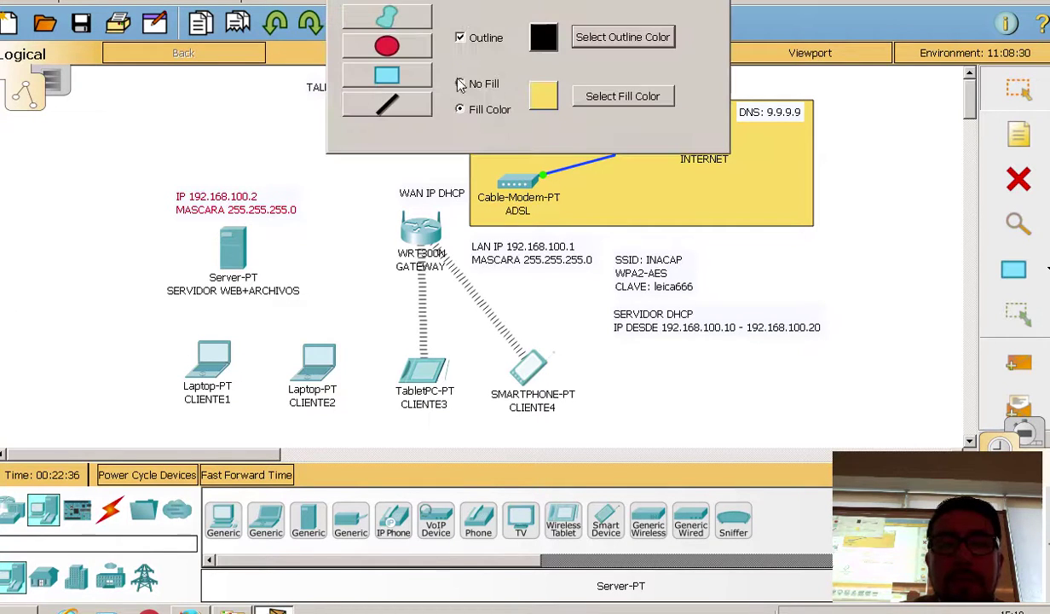
left_click(394, 79)
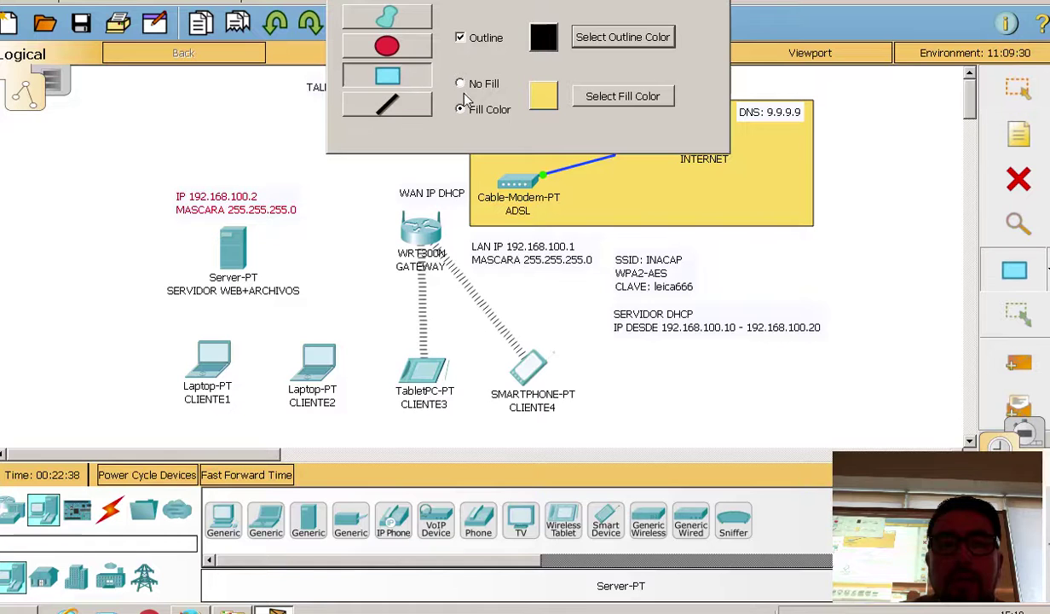
left_click(607, 96)
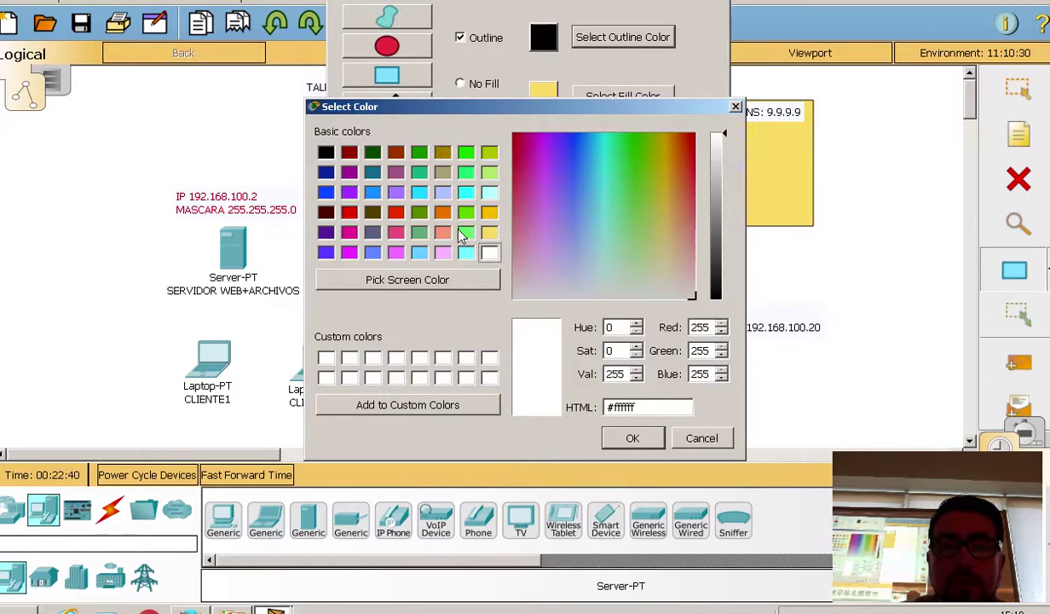
left_click(442, 253)
left_click(631, 438)
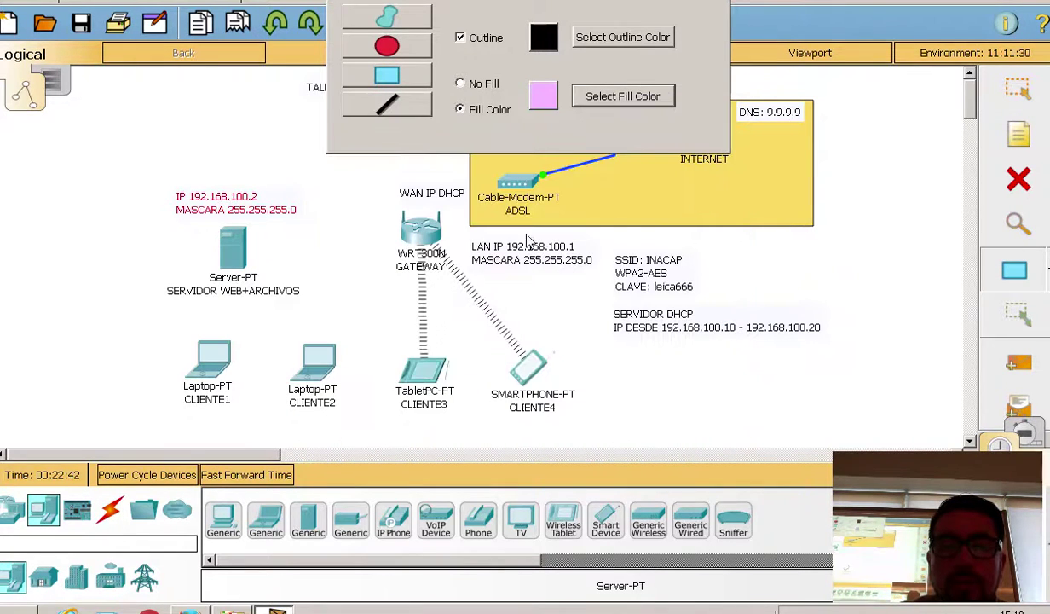
mouse_move(16, 177)
left_mouse_down()
mouse_move(401, 445)
mouse_move(687, 455)
mouse_move(843, 477)
left_mouse_up()
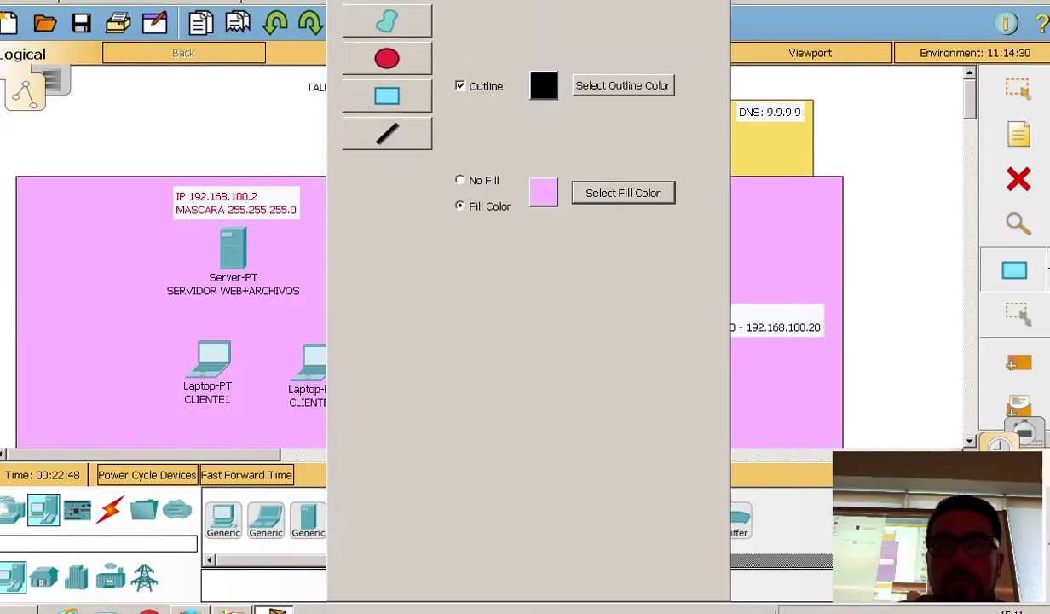
Step: Shift the yellow Internet box right and nudge the pink LAN rectangle down-right
left_click(647, 6)
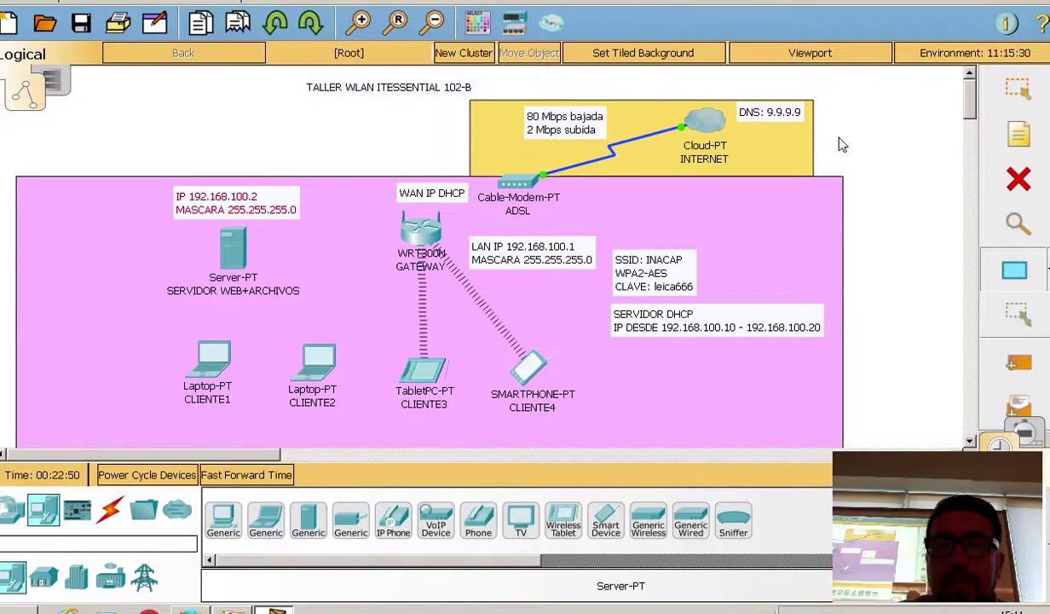
left_click_drag(813, 141, 848, 119)
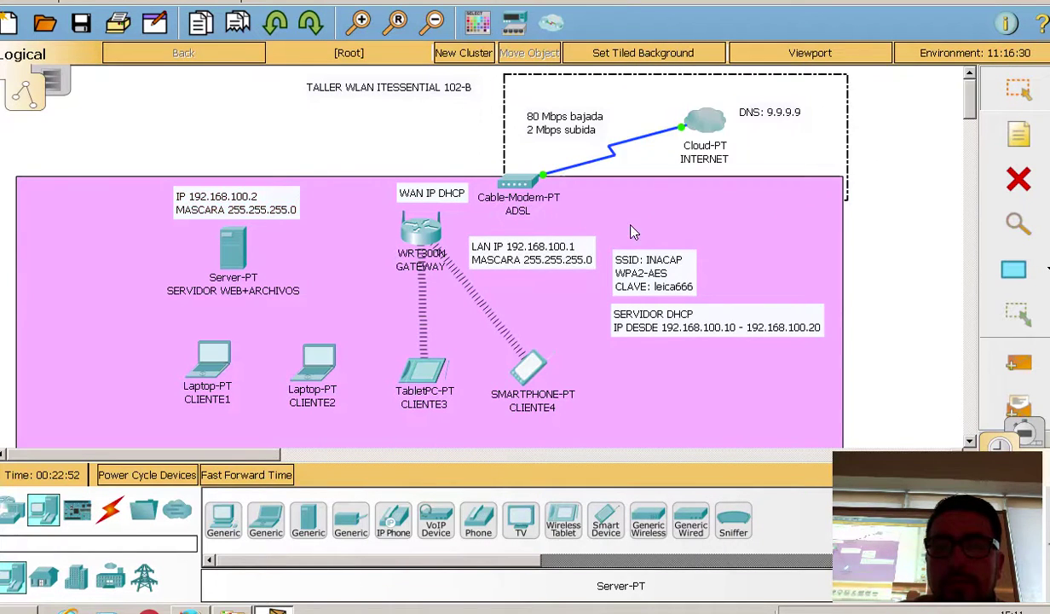
left_click_drag(606, 216, 919, 201)
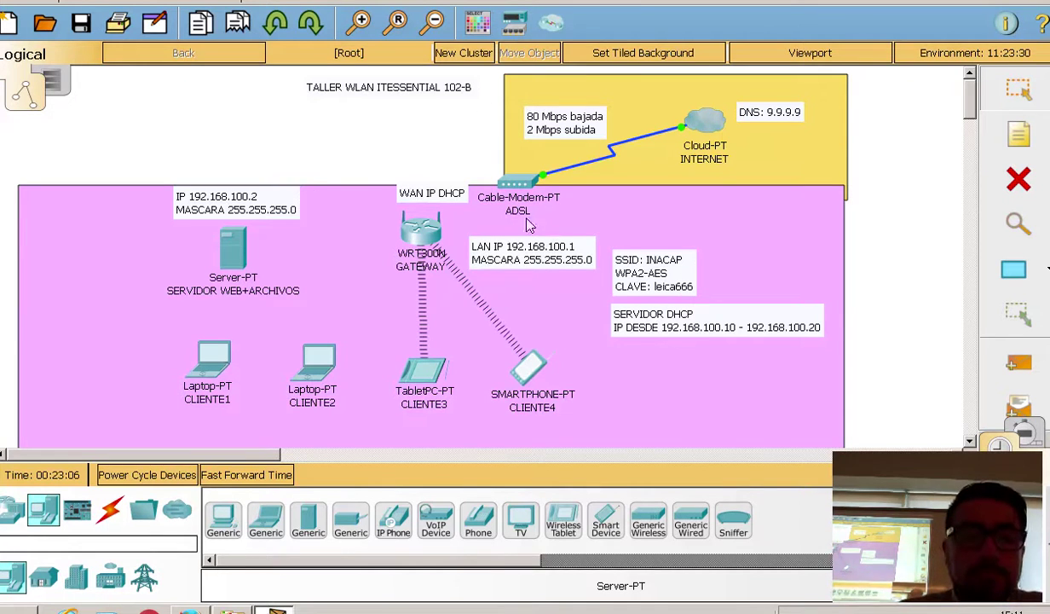
Step: Save the topology, nudge laptop CLIENTE1 slightly right, and show the Connections cable types
left_click(82, 24)
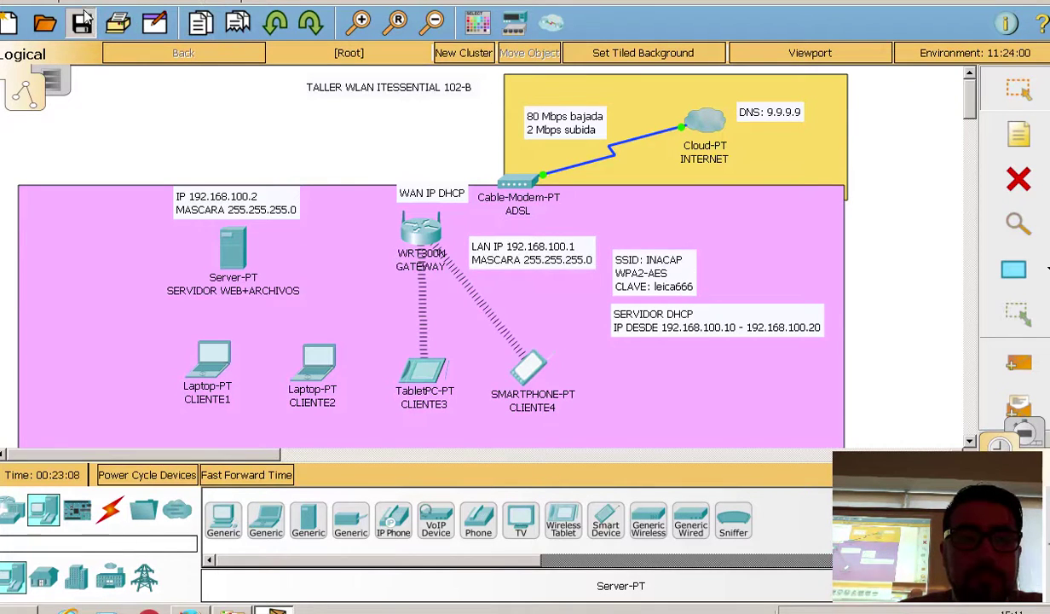
mouse_move(237, 356)
left_mouse_down()
mouse_move(258, 351)
mouse_move(248, 357)
left_mouse_up()
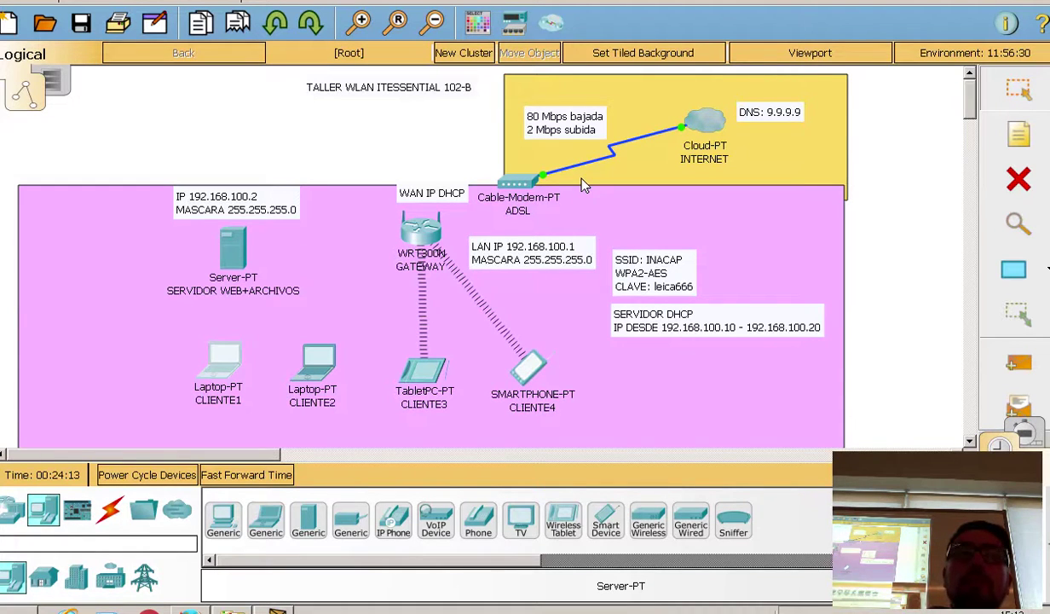
left_click(110, 508)
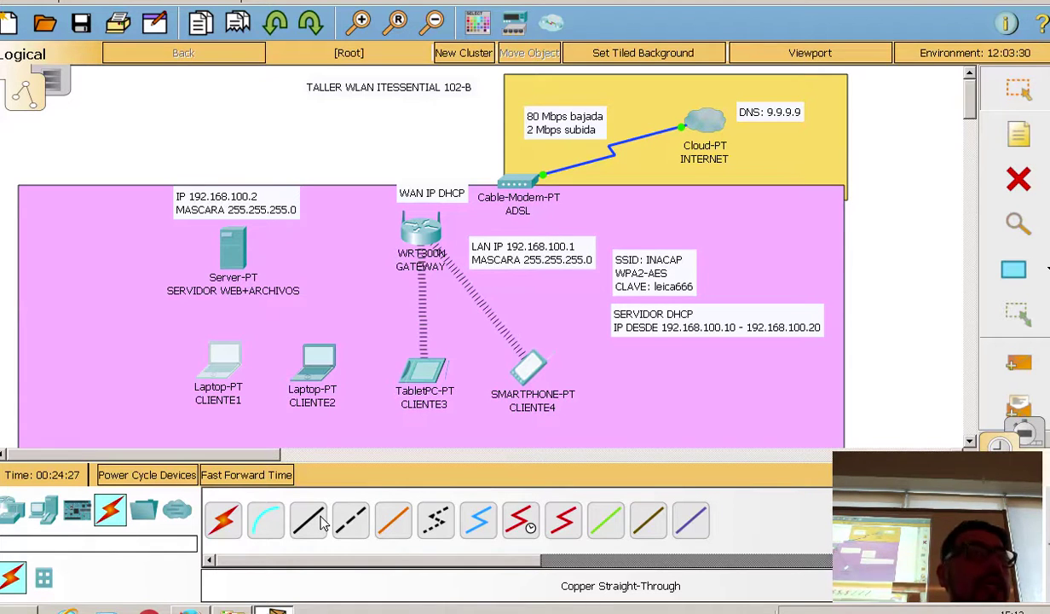
Step: Cable the WRT300N's Internet port to Cable-Modem-PT Port 1 with Copper Straight-Through
left_click(308, 520)
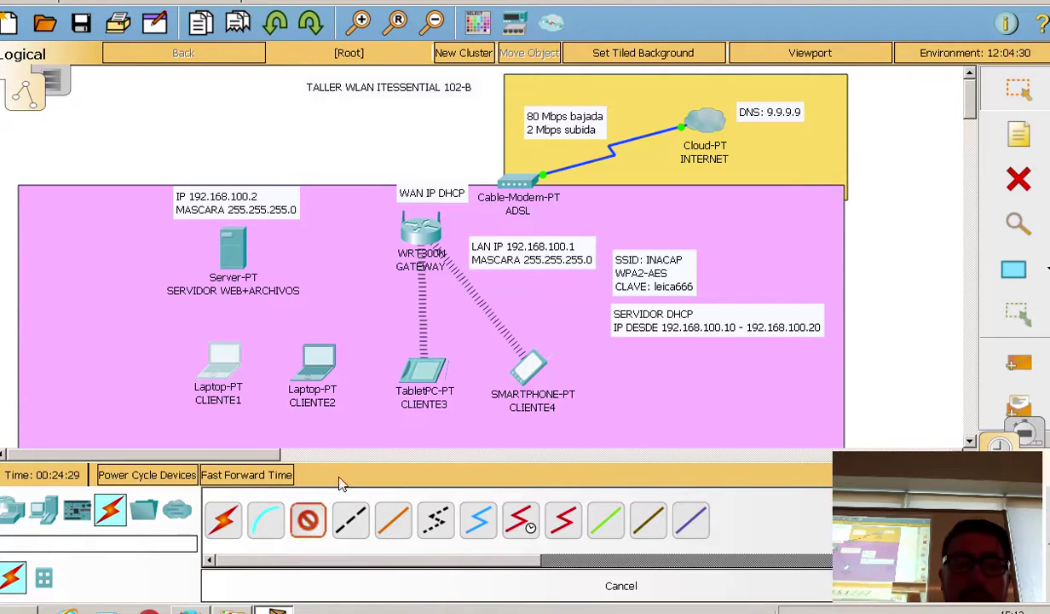
left_click(428, 234)
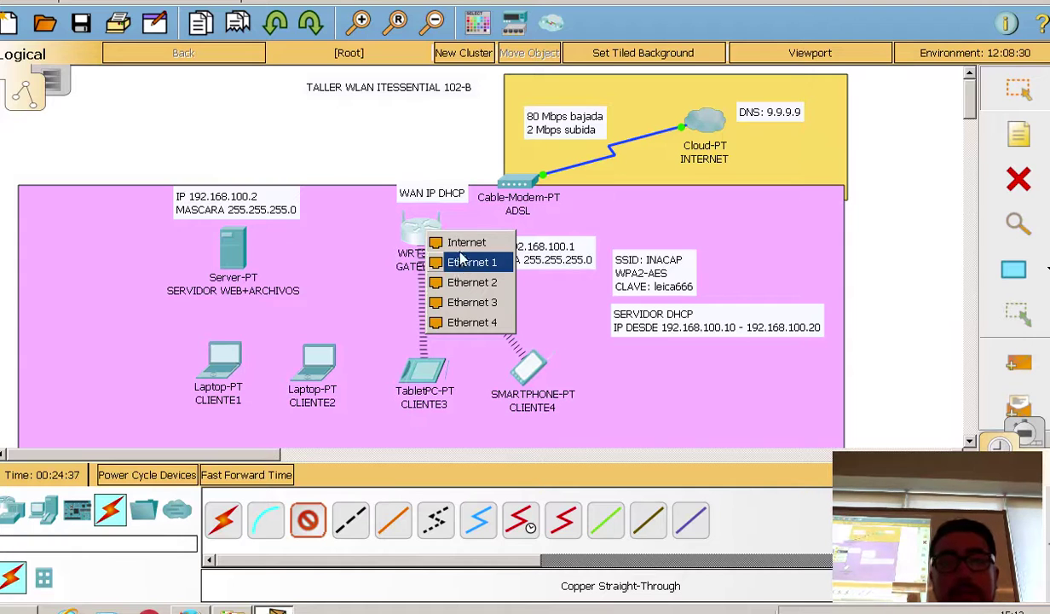
left_click(447, 241)
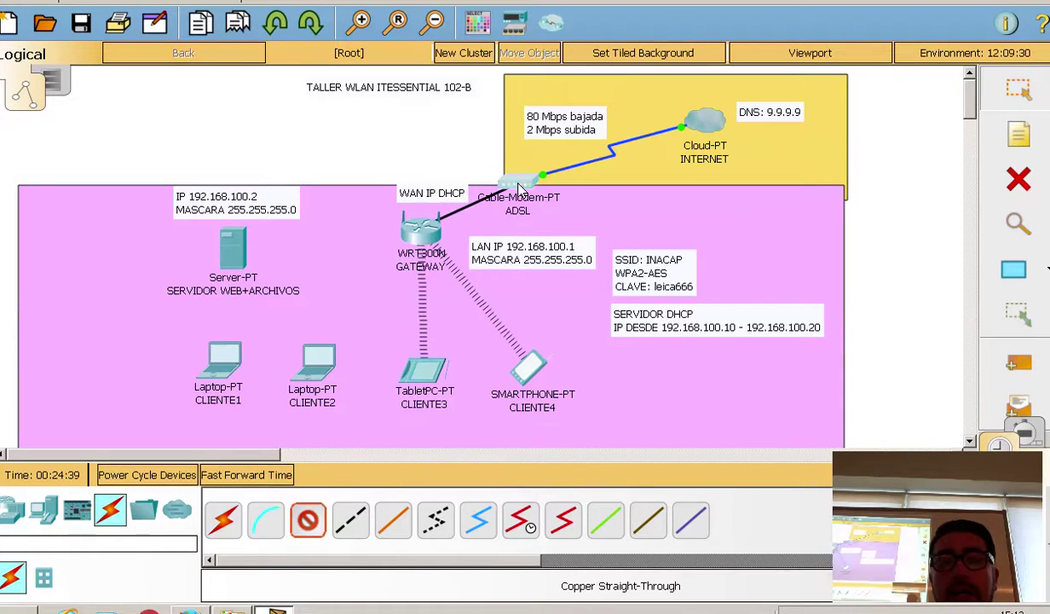
left_click(522, 184)
left_click(537, 198)
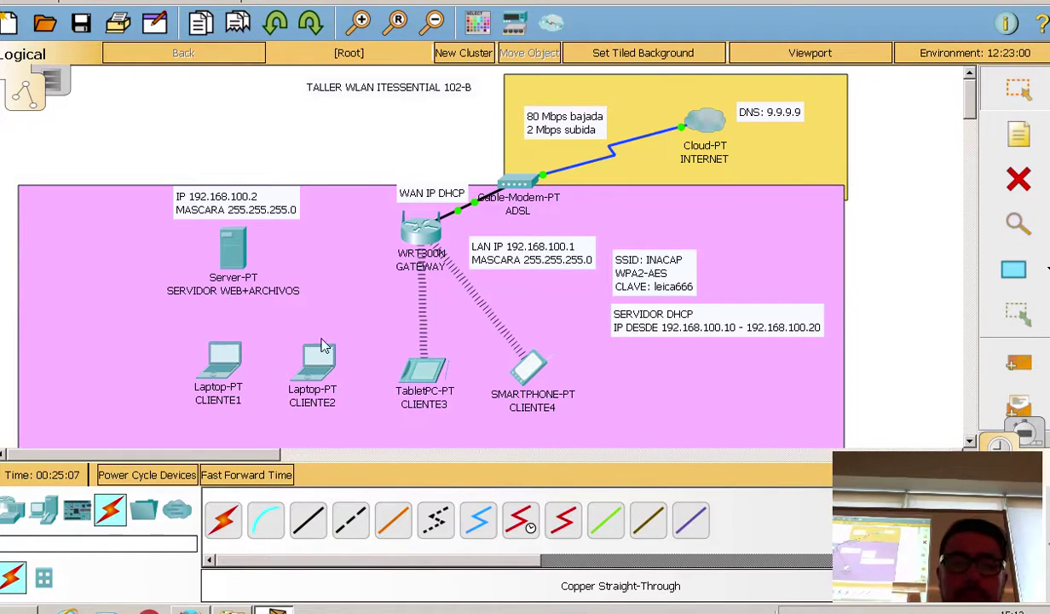
Step: Move the WAN IP DHCP note up-left, declining the deletion prompt
left_click_drag(431, 199, 410, 238)
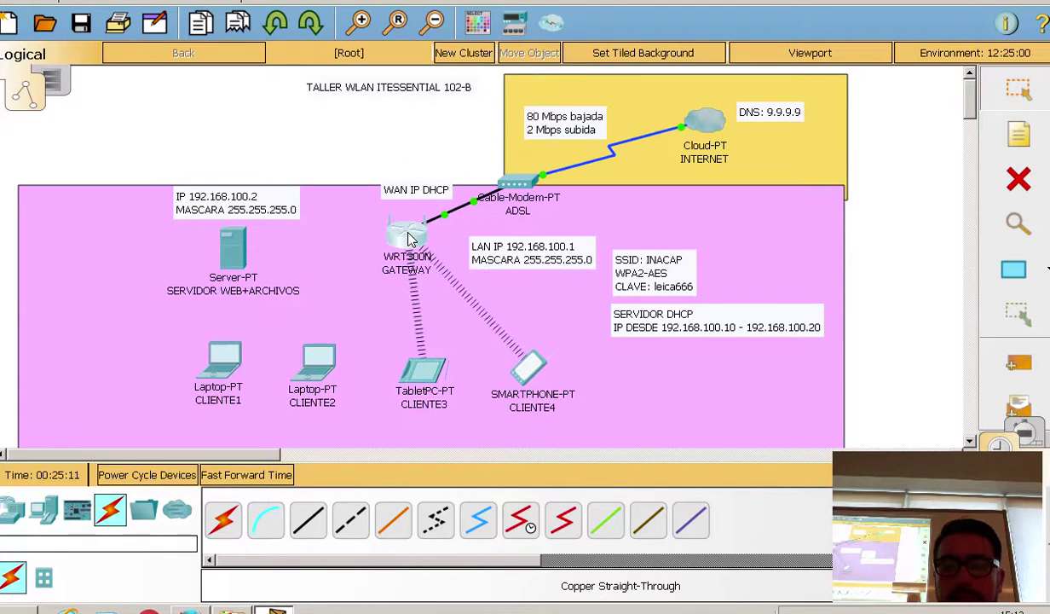
key("Delete")
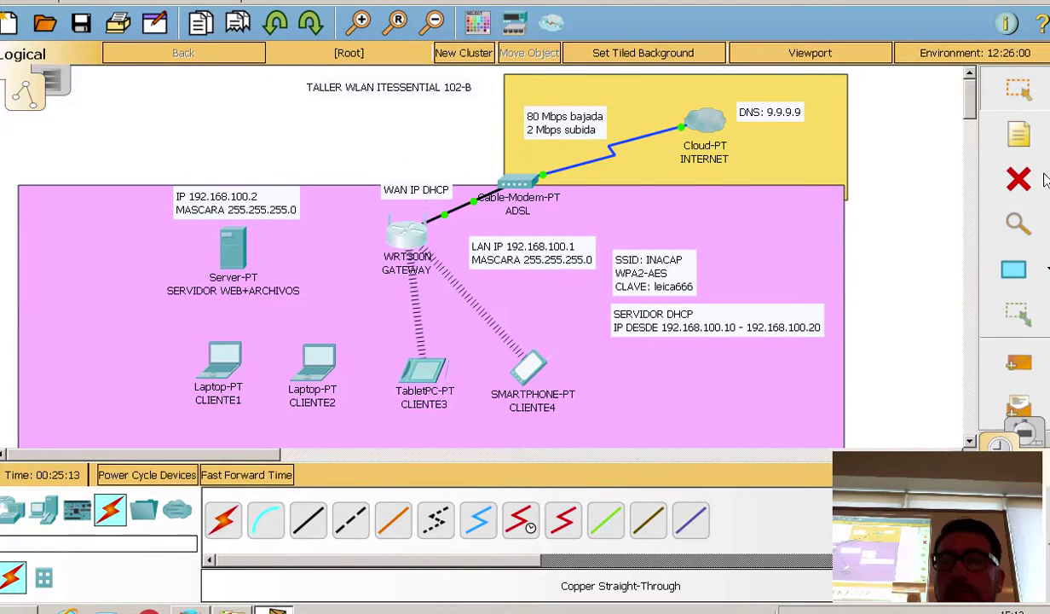
left_click(524, 307)
Step: Delete the router-to-modem cable and start a new Copper Straight-Through cable at GATEWAY
left_click(437, 217)
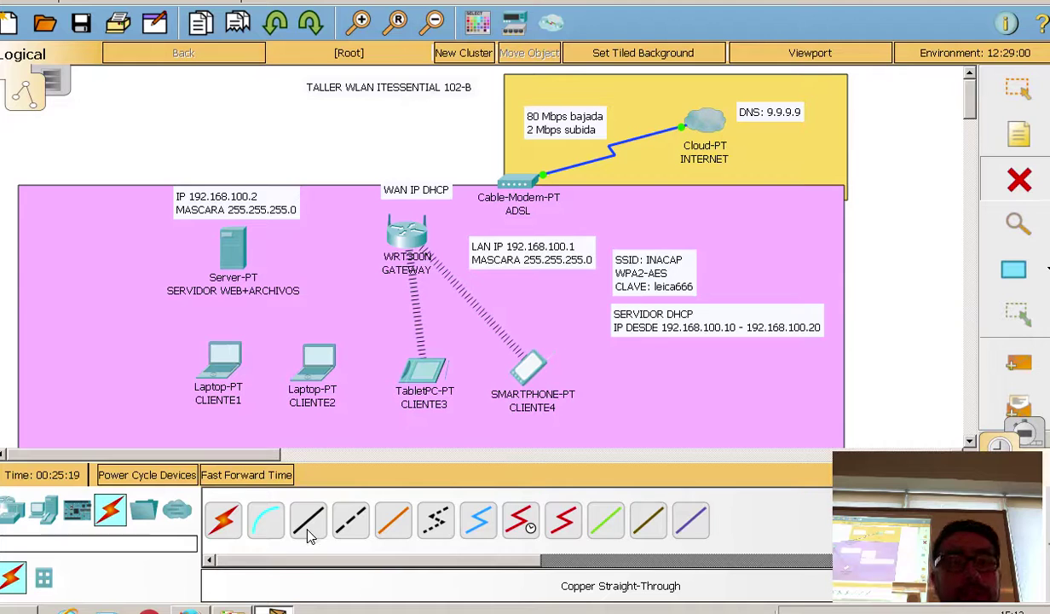
left_click(307, 520)
left_click(414, 237)
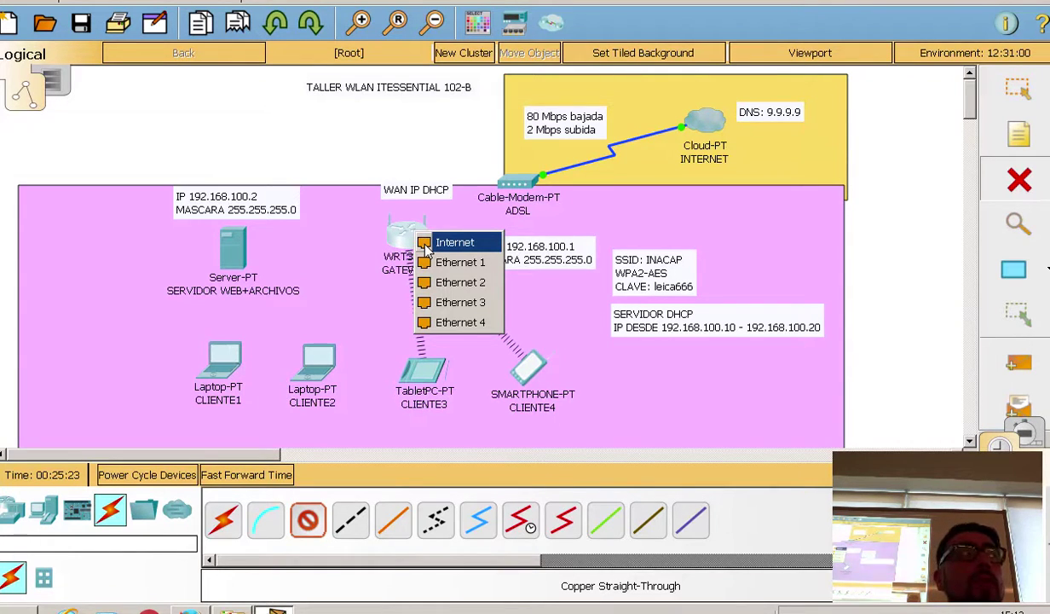
Step: Relink GATEWAY's Internet port to Cable-Modem-PT Port 1, then open GATEWAY's device window
left_click(430, 243)
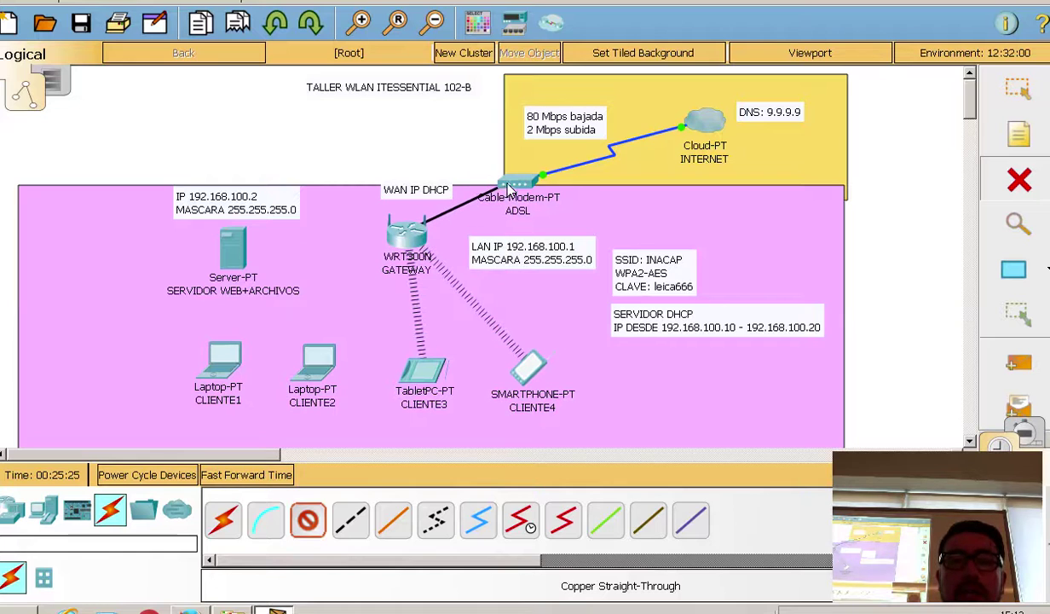
left_click(516, 183)
left_click(542, 196)
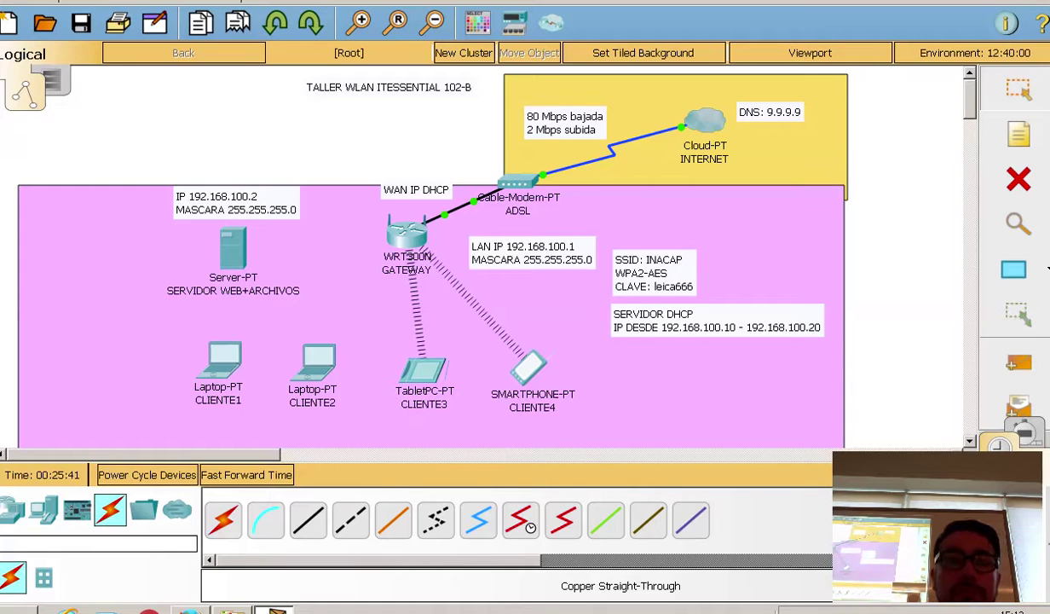
left_click(406, 241)
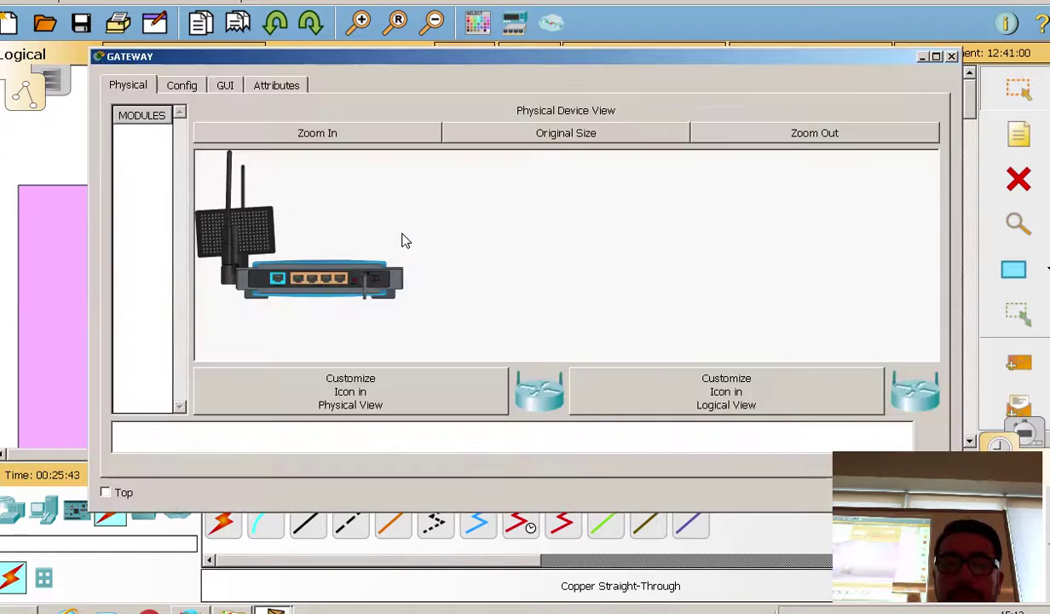
Step: Zoom in on GATEWAY's Physical view, then open its GUI setup page showing router IP 192.168.0.1
left_click(329, 145)
left_click_drag(929, 206, 933, 301)
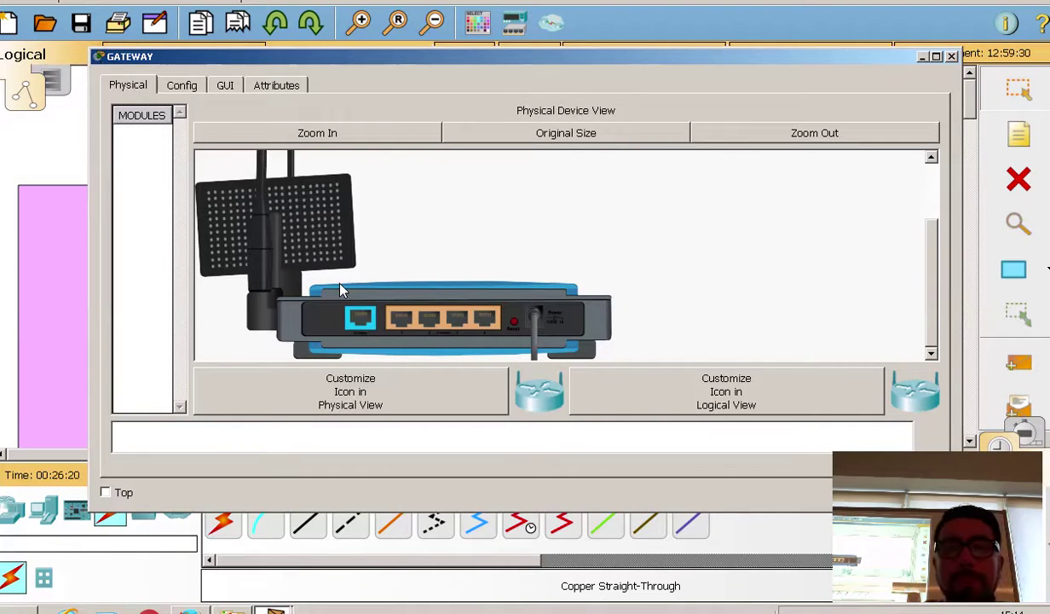
left_click(225, 87)
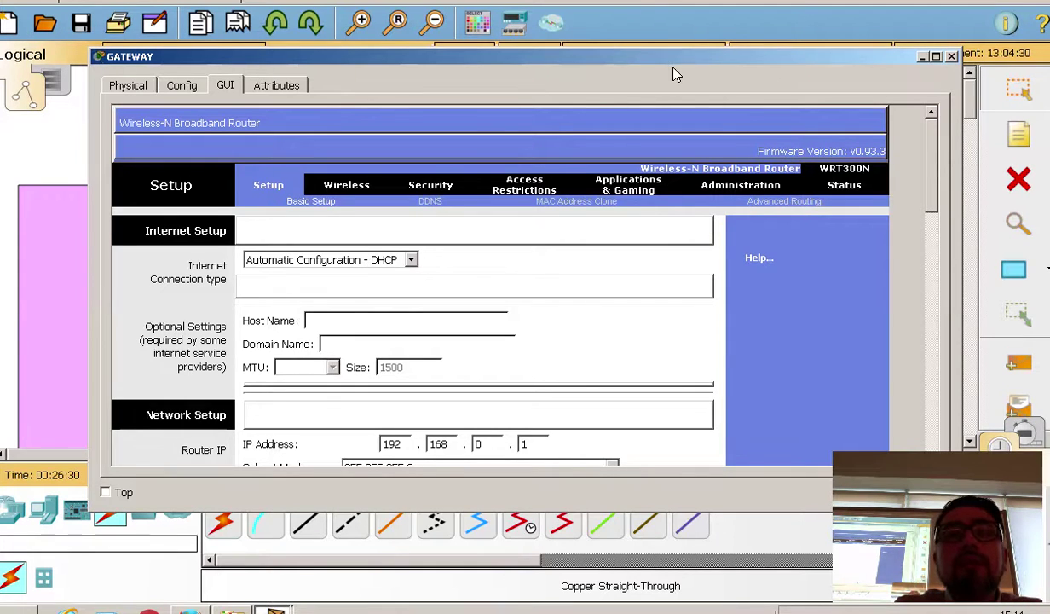
Step: Move the GATEWAY window right and expand the Basic Setup Internet Connection type list
left_click_drag(673, 75, 759, 84)
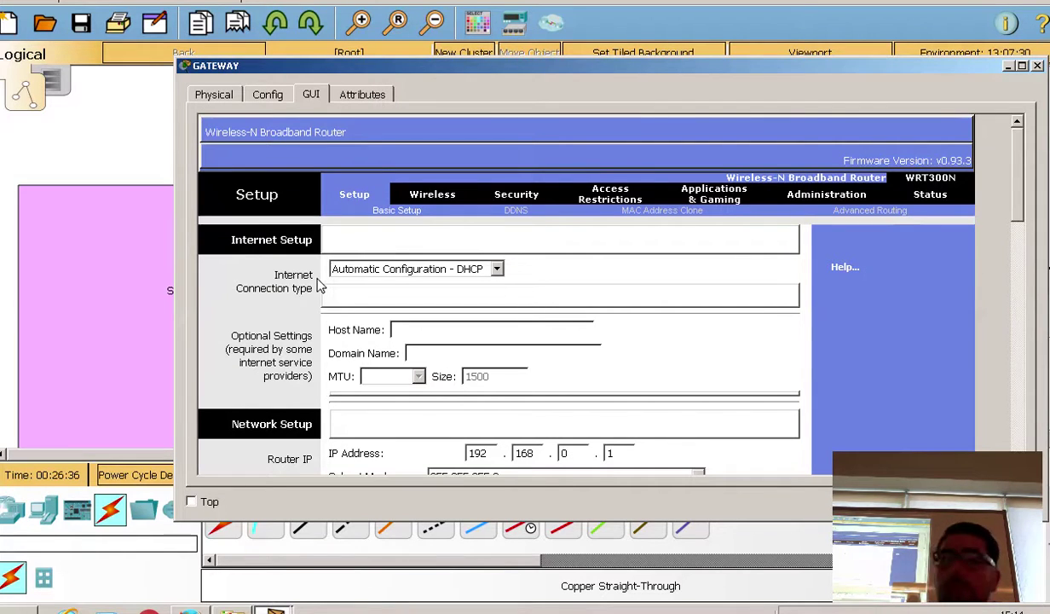
left_click(407, 271)
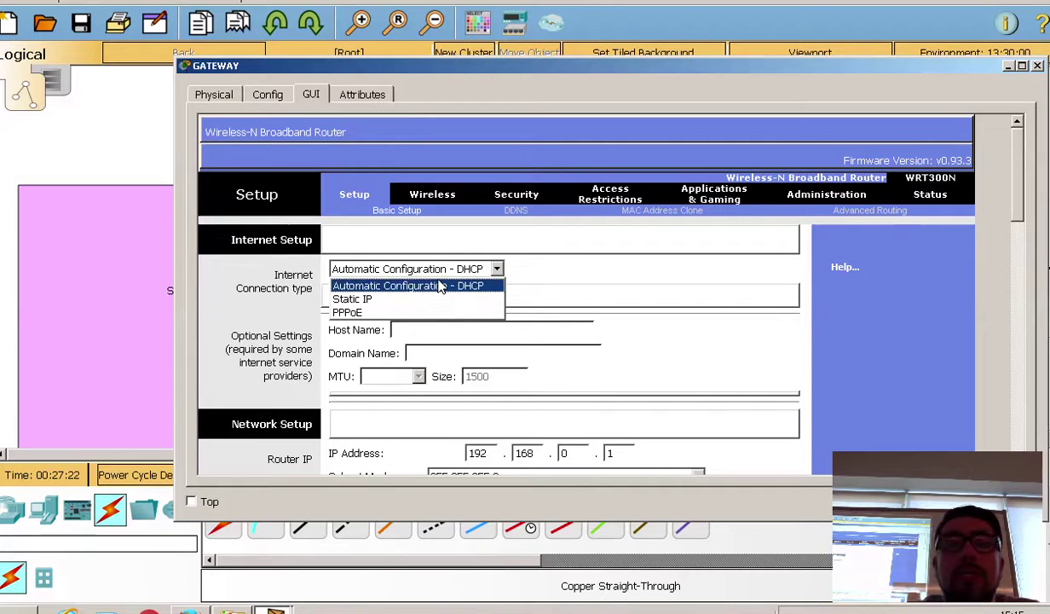
Step: Keep Automatic Configuration - DHCP, scroll to Network Setup, and check the 192.168.100.1 LAN note
left_click(439, 286)
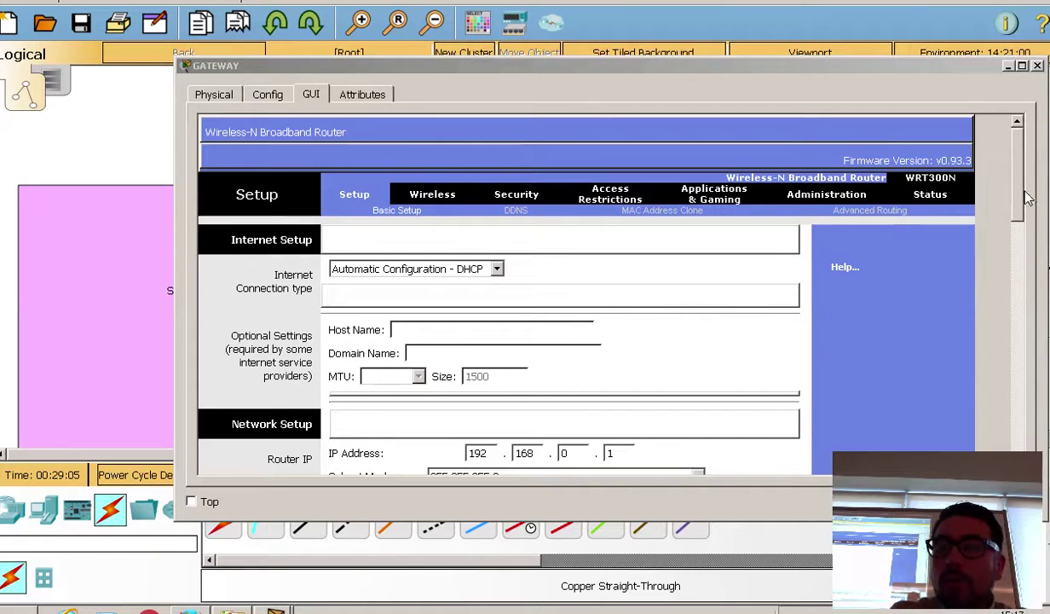
left_click_drag(1027, 198, 1020, 218)
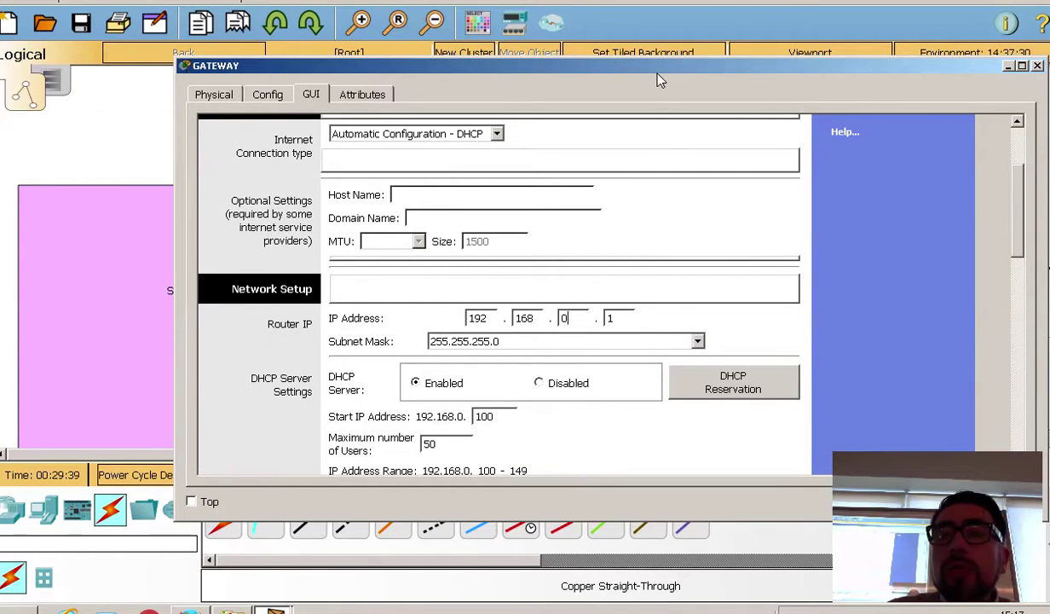
left_click_drag(632, 69, 675, 331)
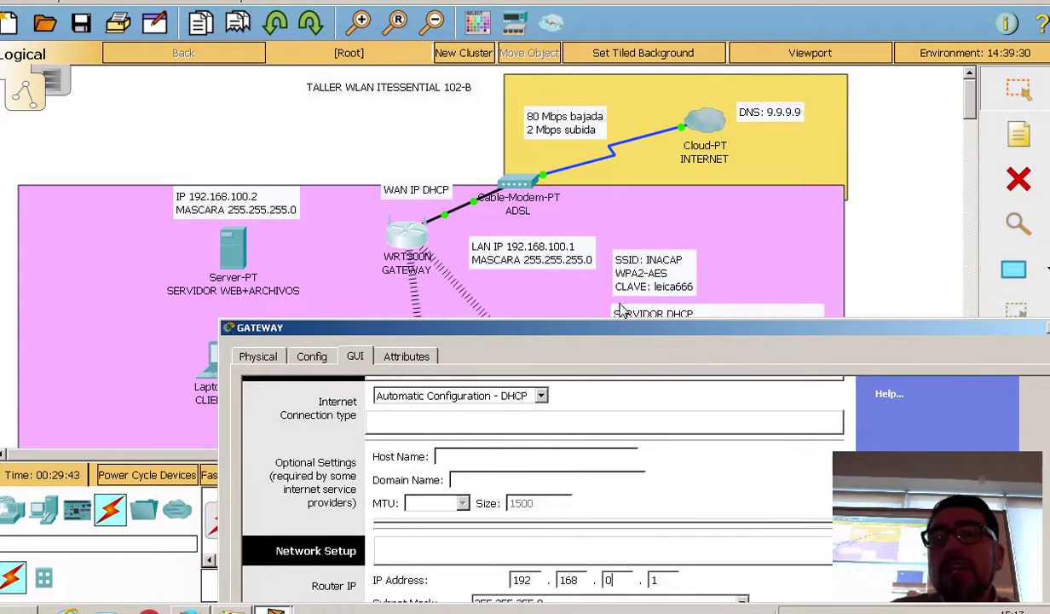
Step: Change the router's LAN IP third octet to 100 (192.168.100.1) and select subnet mask 255.255.255.0
left_click_drag(616, 328, 591, 125)
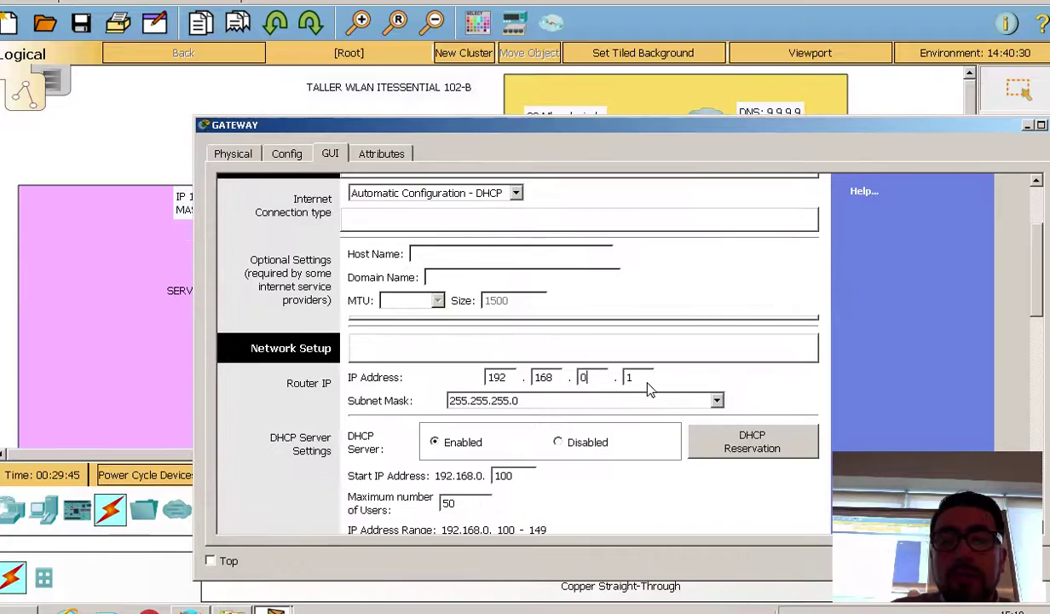
type("100")
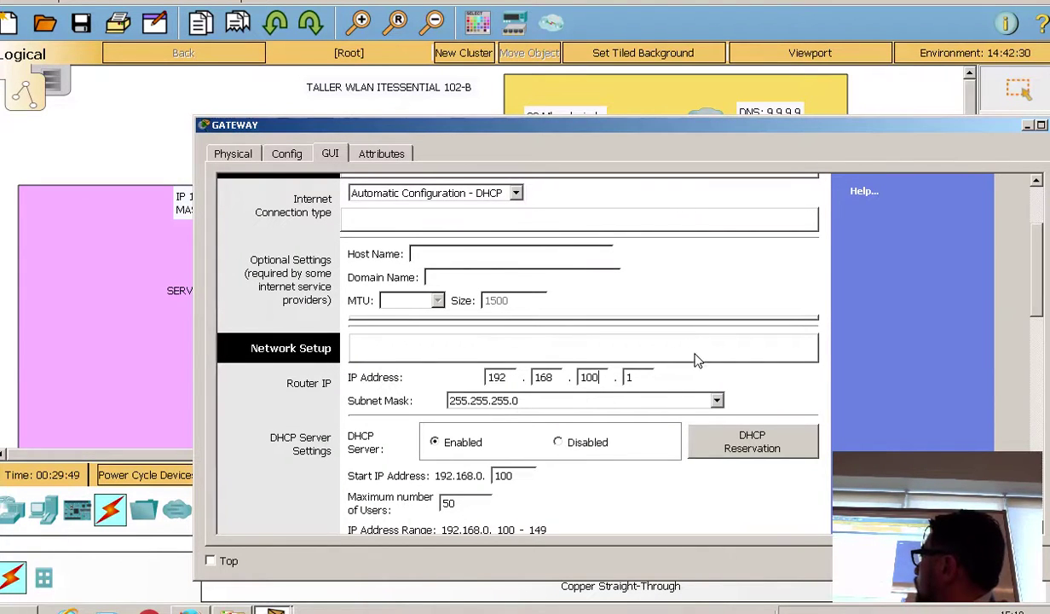
left_click(530, 406)
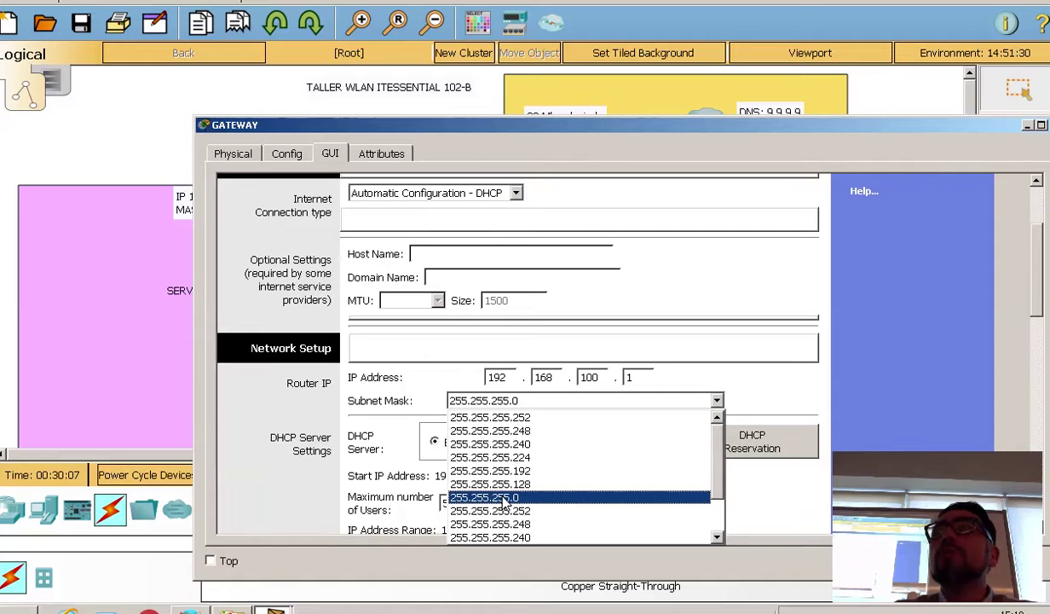
left_click(506, 499)
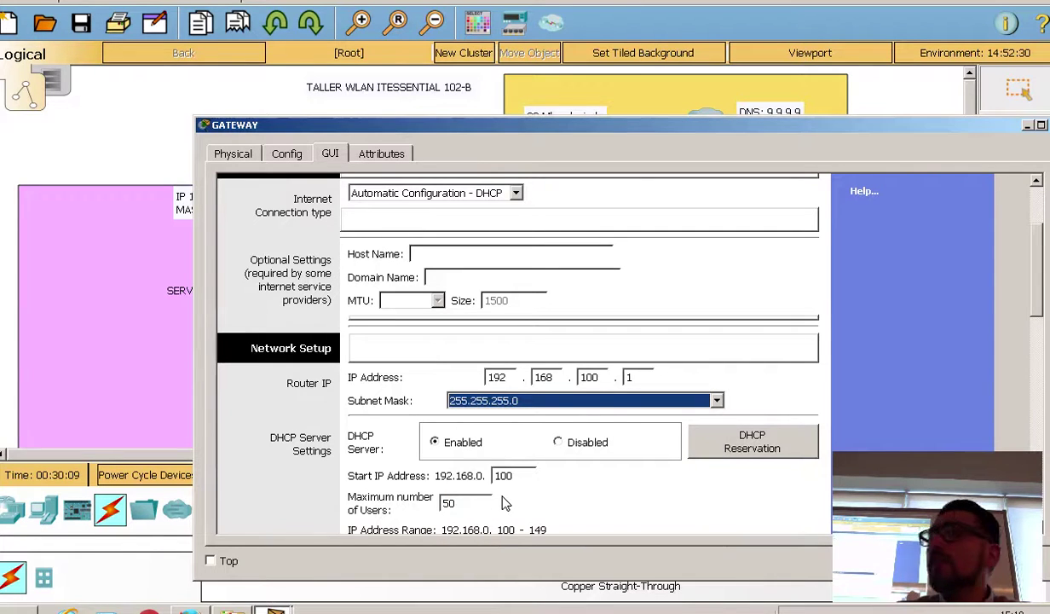
left_click(762, 331)
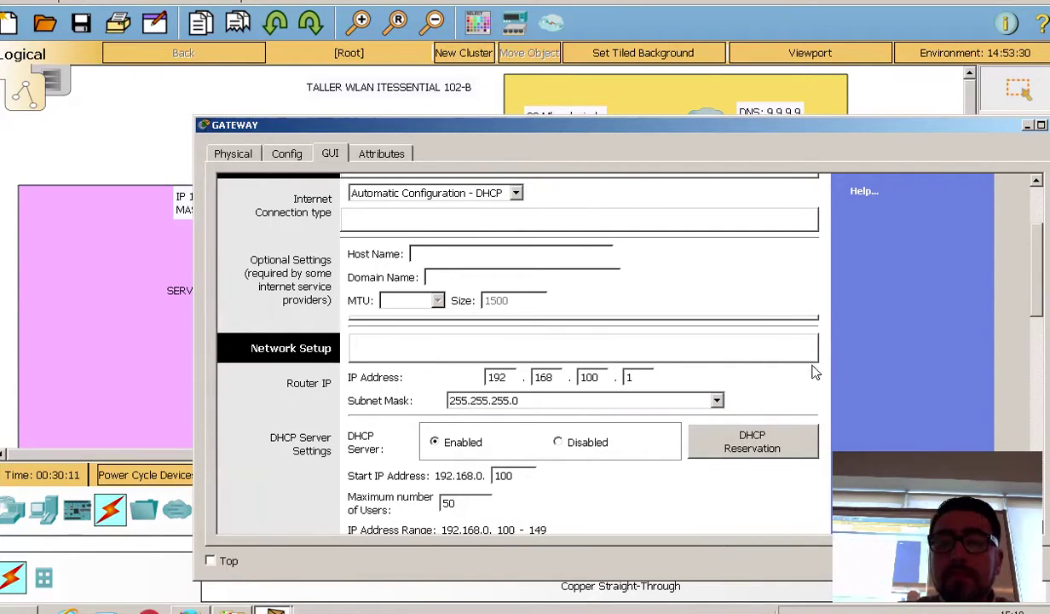
left_click_drag(633, 26, 632, 26)
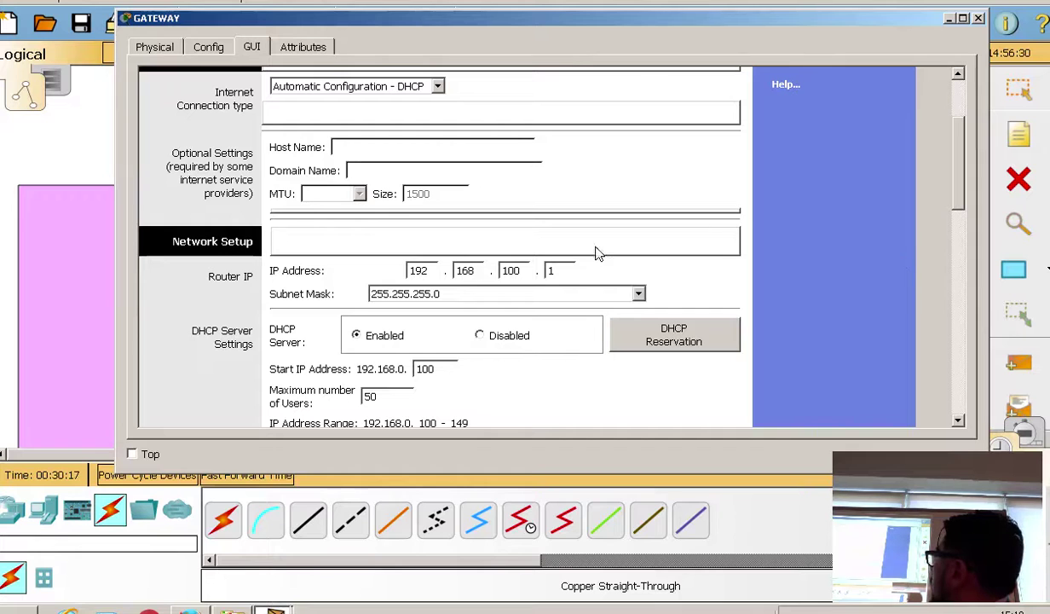
Step: Save the gateway's Setup page settings and bring the topology workspace back to the front
scroll(965, 196, "down", 3)
left_click_drag(965, 196, 965, 382)
left_click(566, 398)
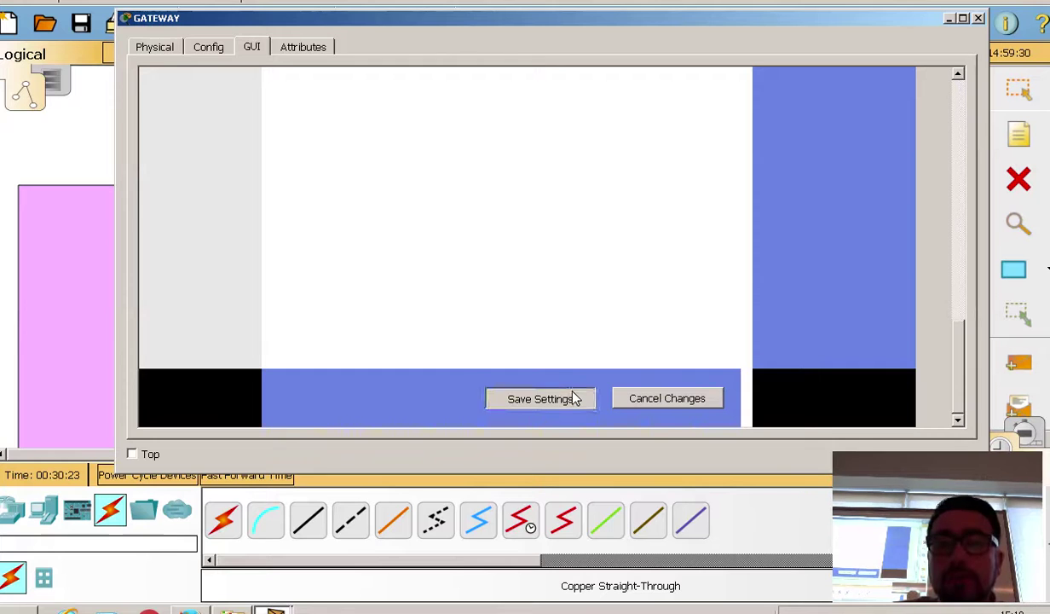
left_click_drag(958, 370, 1002, 181)
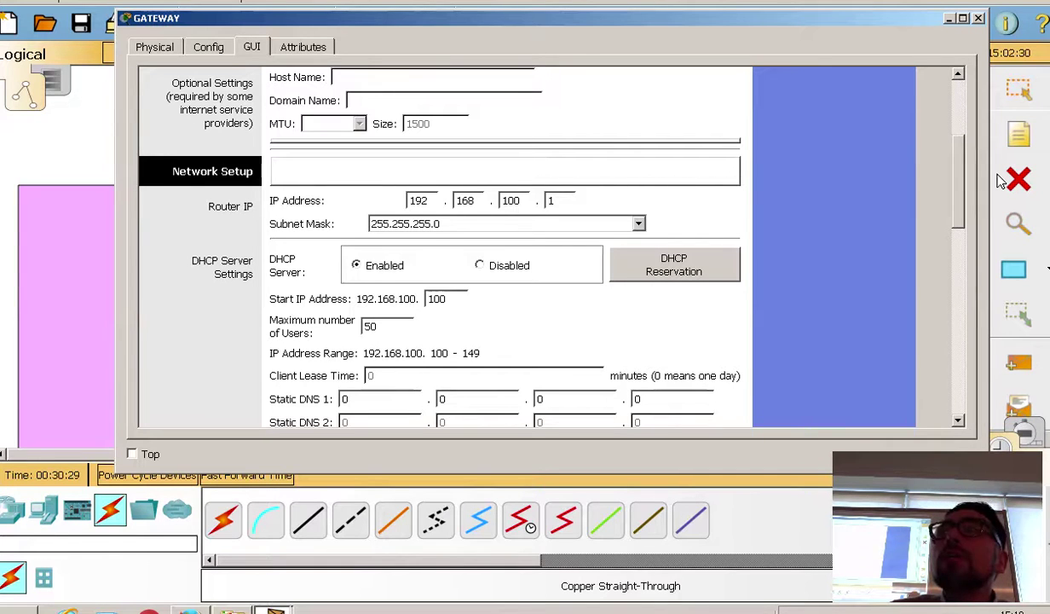
left_click_drag(1001, 181, 697, 121)
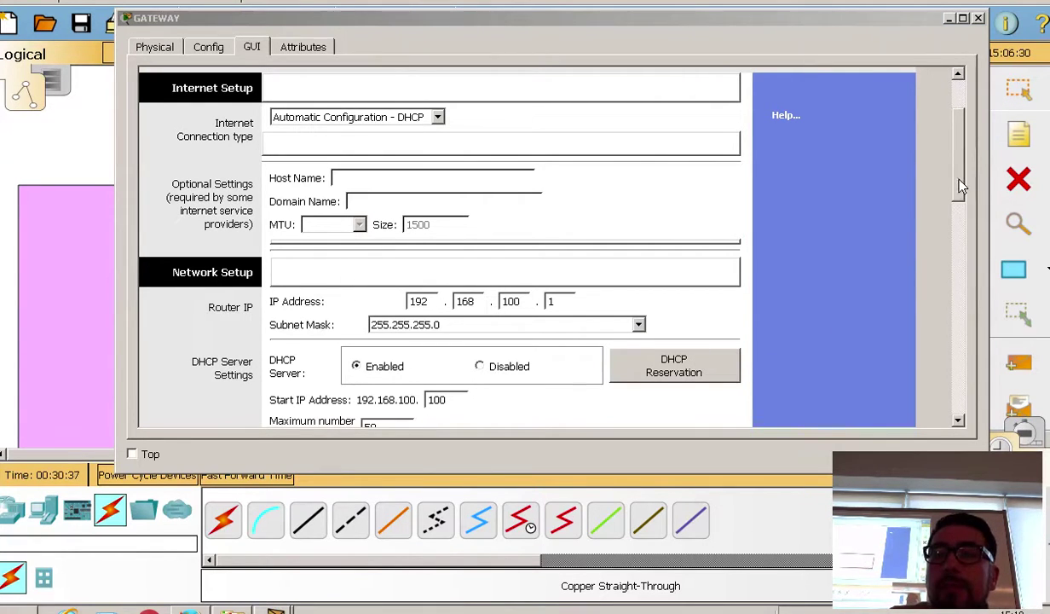
scroll(959, 186, "down", 2)
left_click(52, 120)
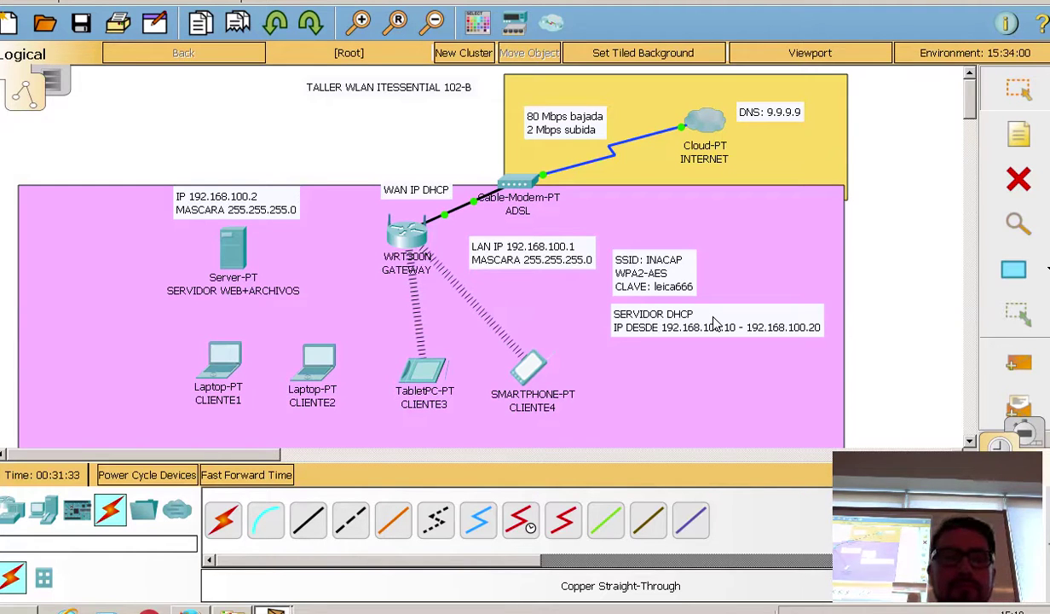
Step: On the WRT300N Setup page, set DHCP Start IP's last octet to 10 and Maximum Users to 11
left_click(398, 226)
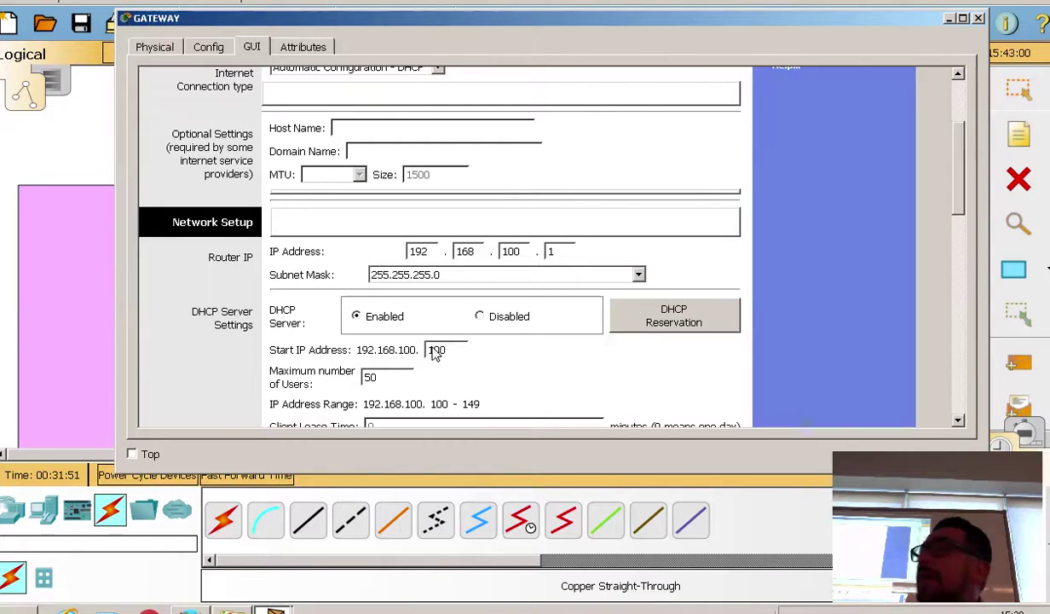
left_click(86, 143)
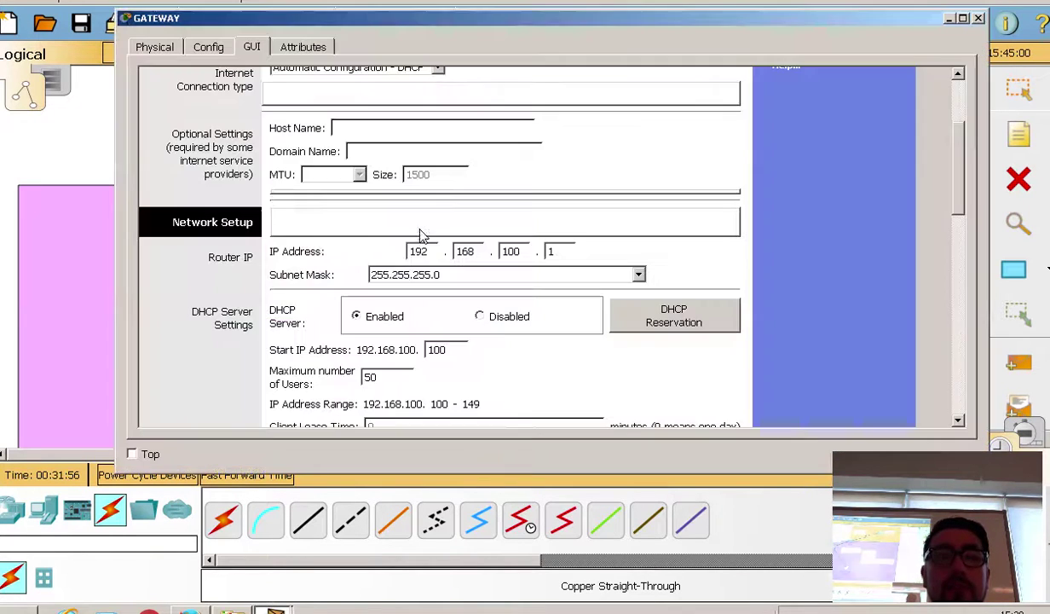
left_click(403, 216)
double_click(437, 349)
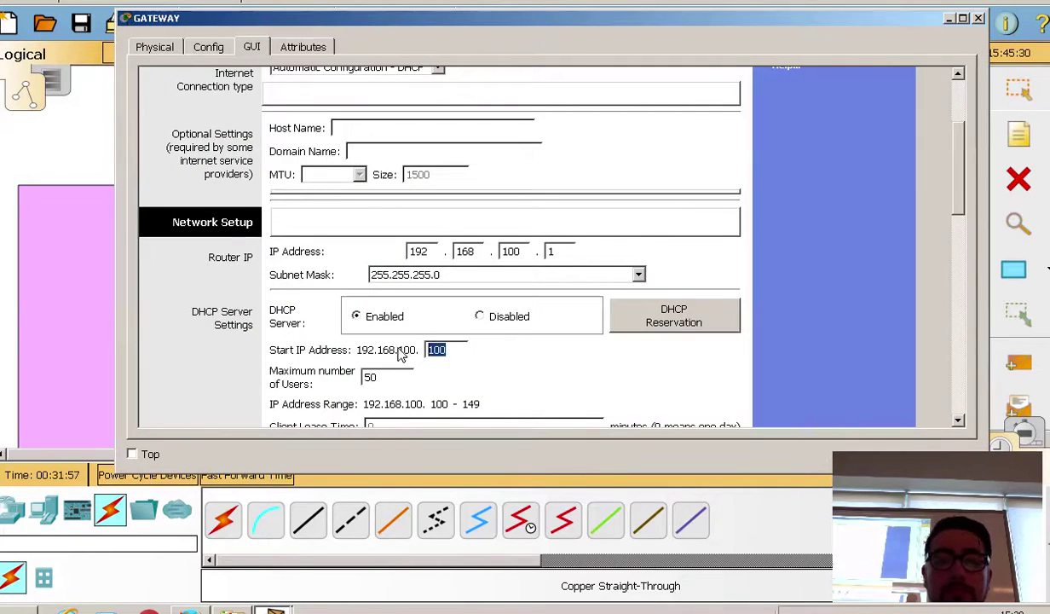
type("10")
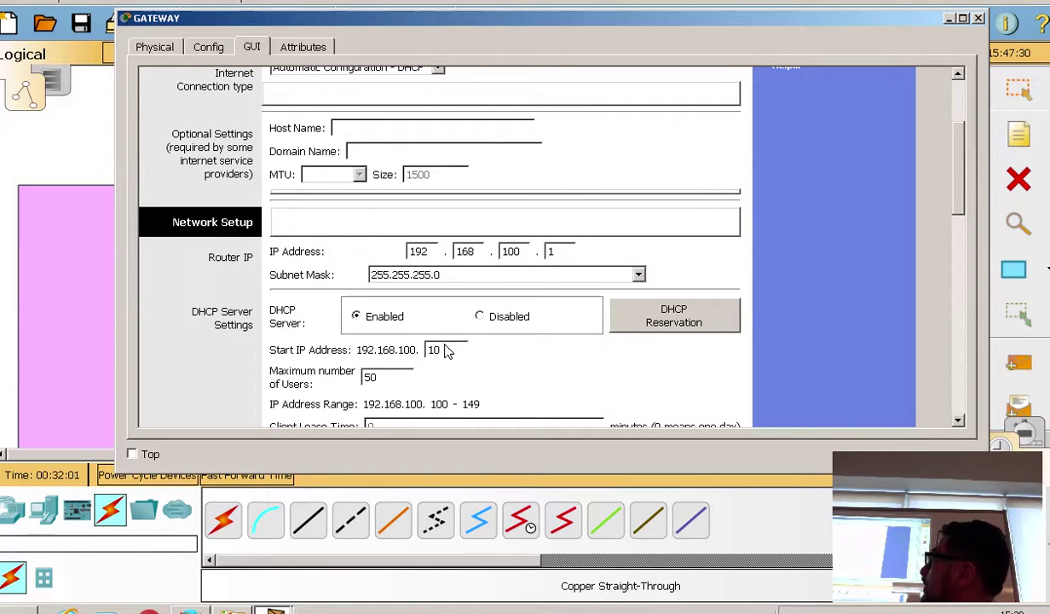
left_click(82, 159)
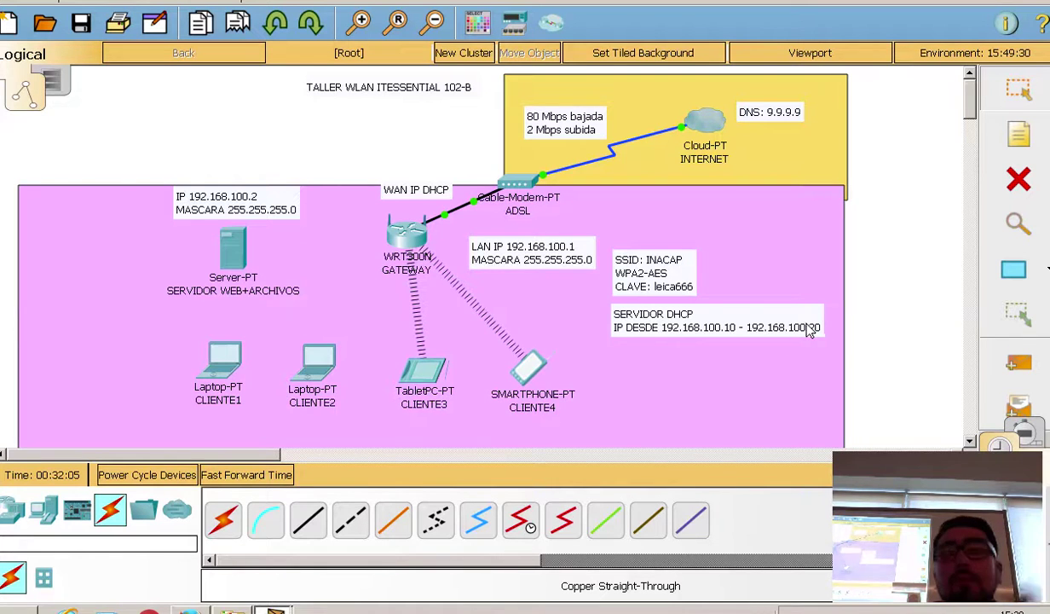
left_click(399, 231)
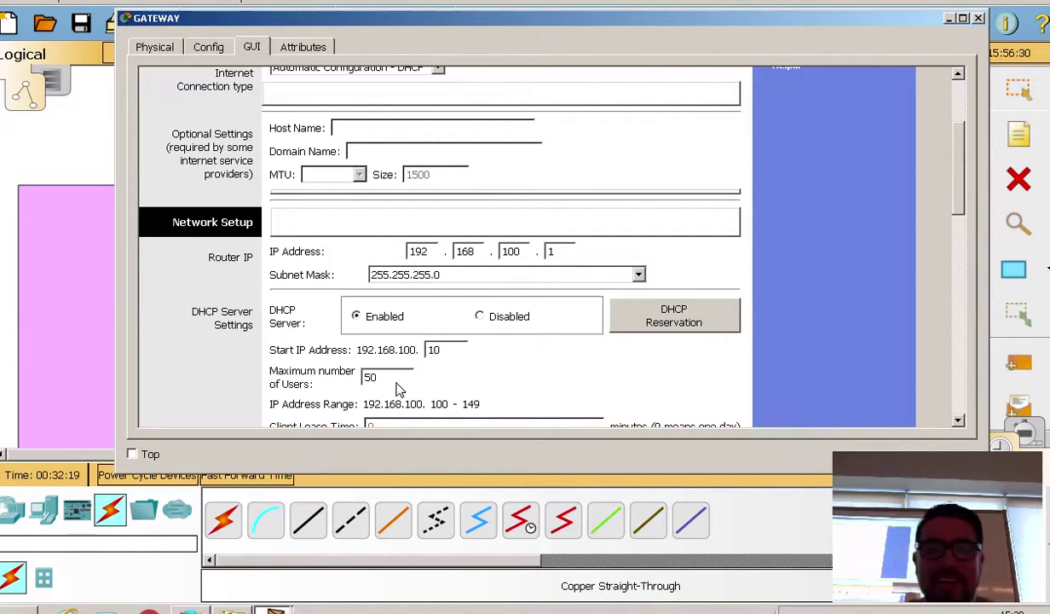
left_click_drag(393, 381, 363, 372)
type("11")
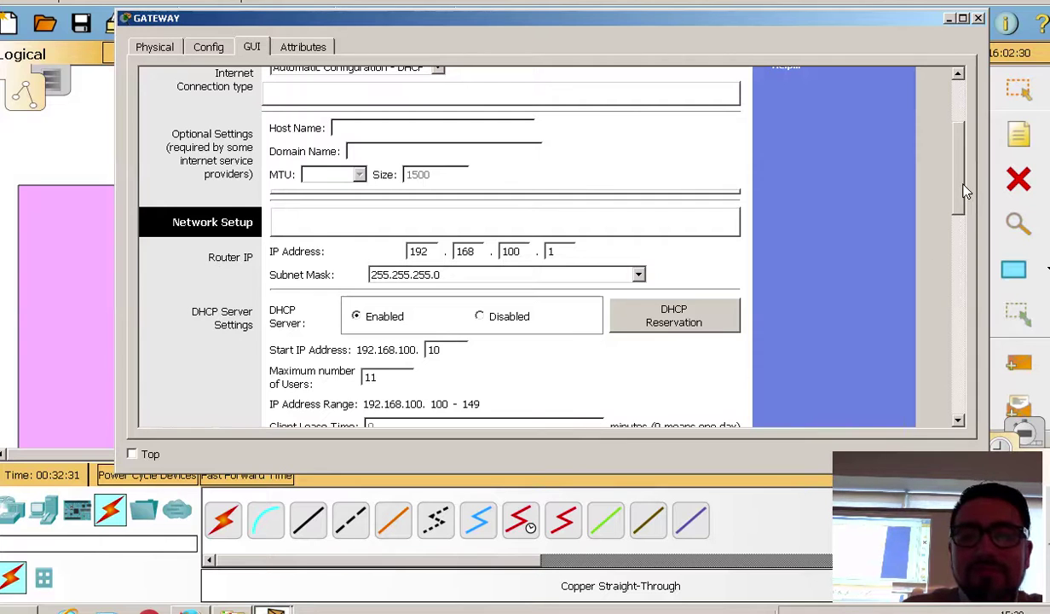
scroll(965, 211, "down", 3)
left_click_drag(966, 212, 965, 218)
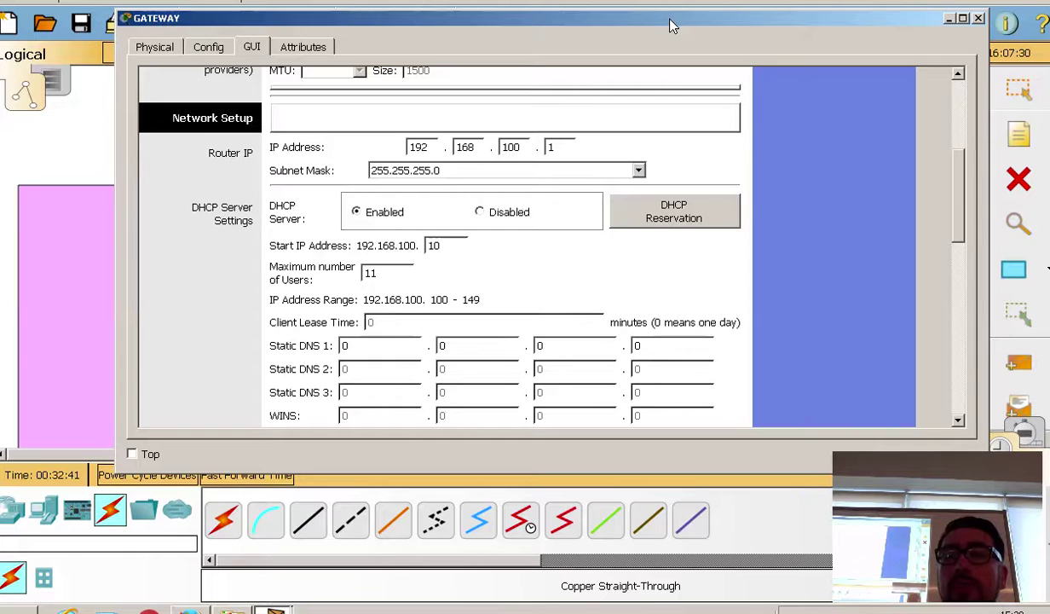
Step: Enter 9 in all four Static DNS 1 octets, fixing a mistyped first octet, giving 9.9.9.9
left_click_drag(682, 18, 681, 245)
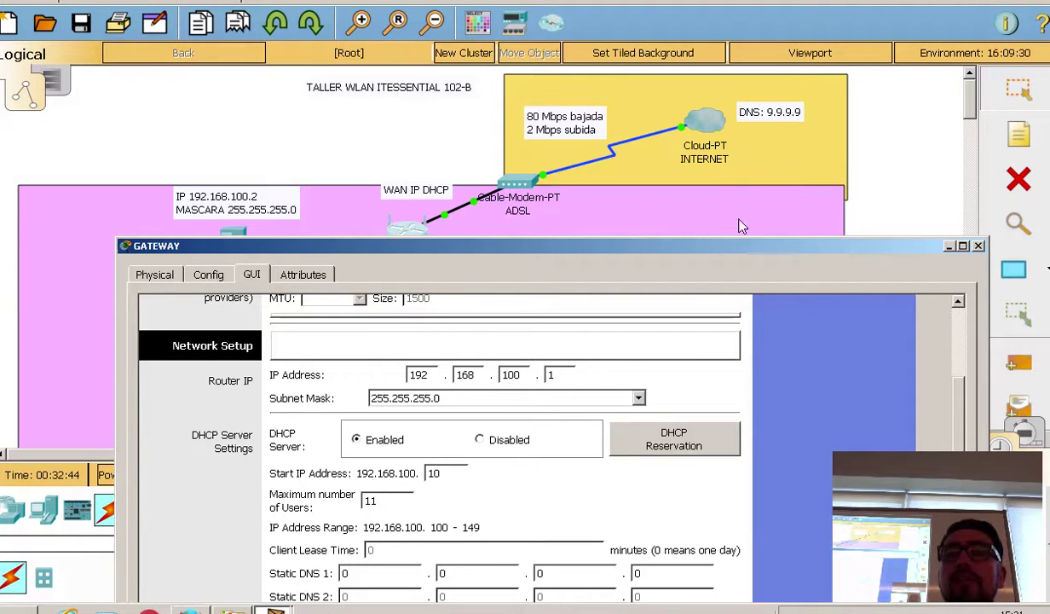
left_click_drag(722, 250, 715, 64)
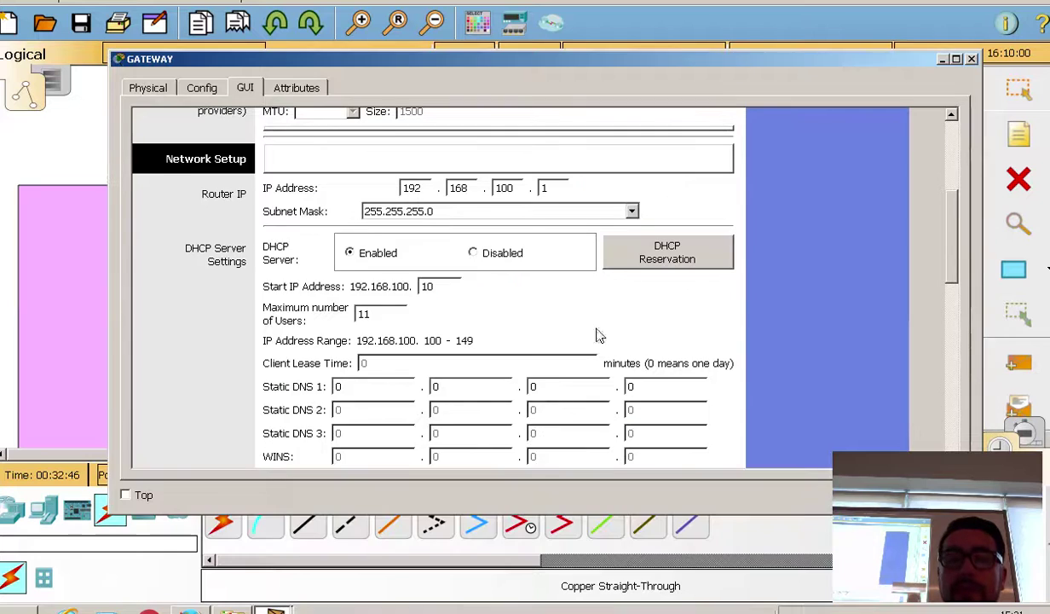
double_click(334, 386)
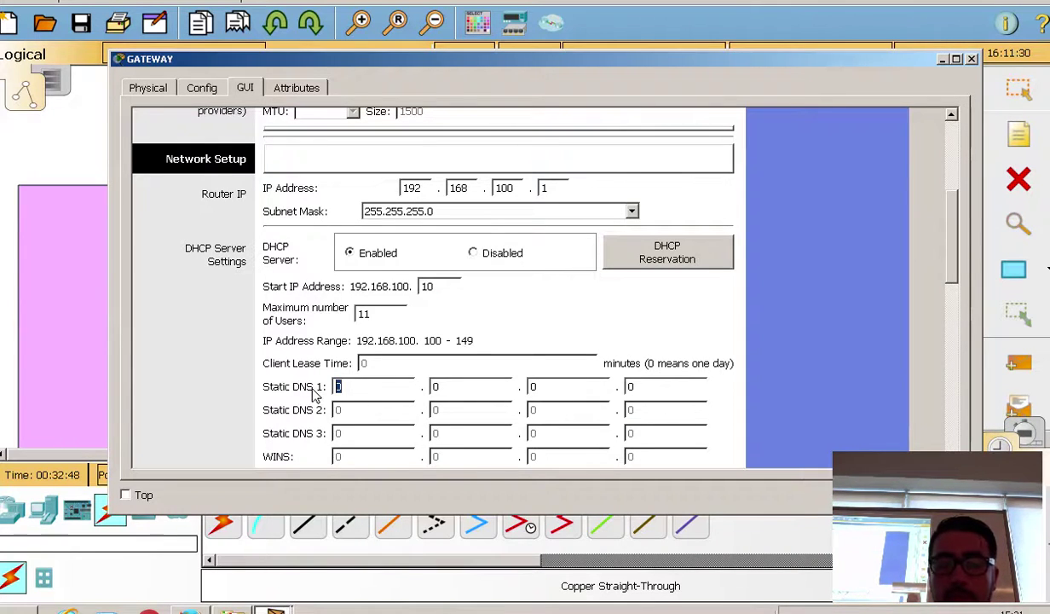
type("89")
double_click(337, 387)
type("9")
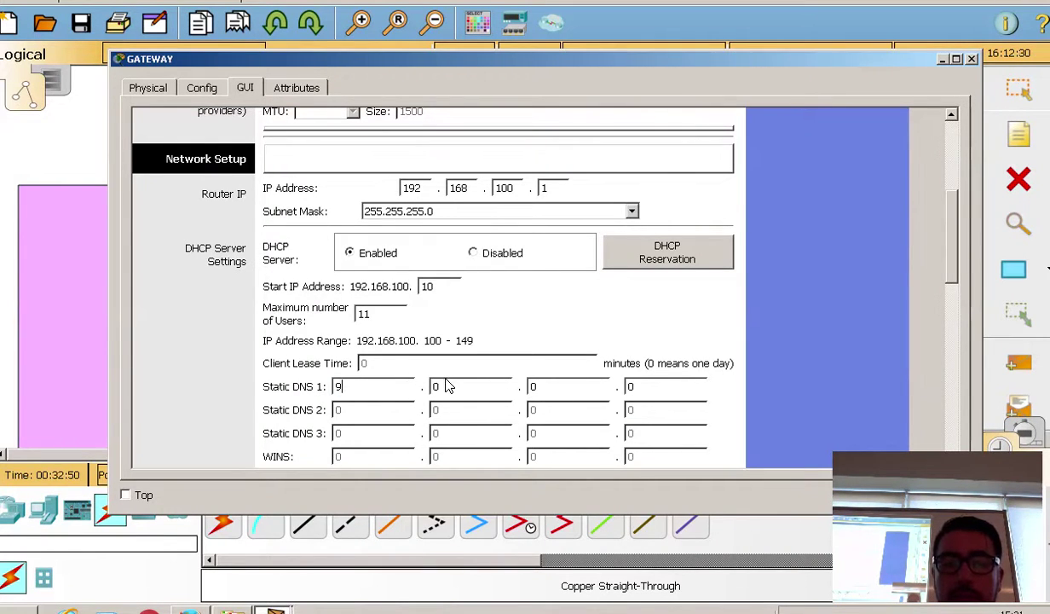
double_click(458, 389)
type("9")
double_click(537, 388)
type("9")
double_click(635, 389)
type("9")
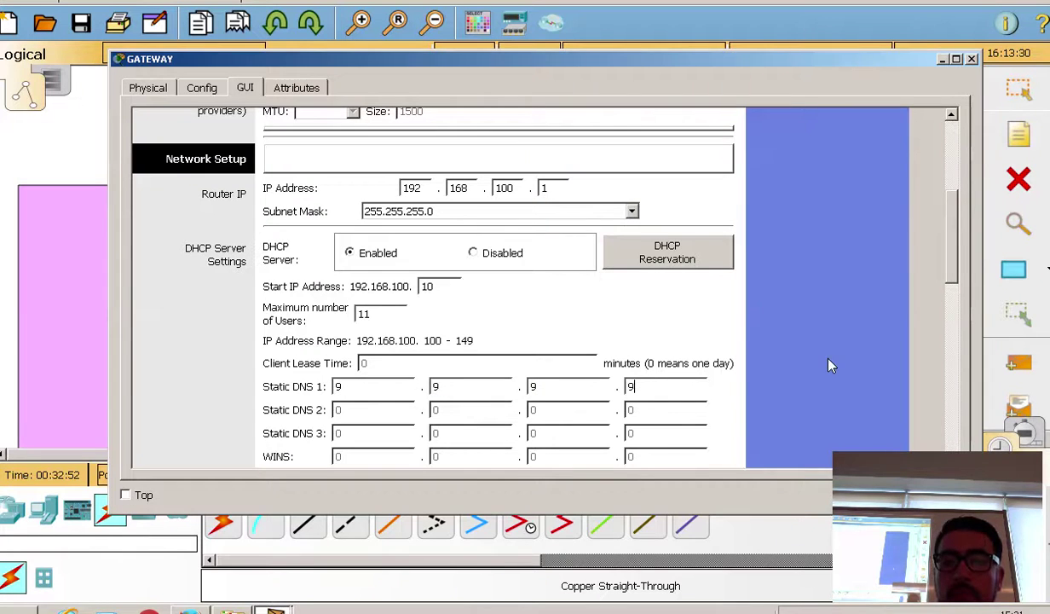
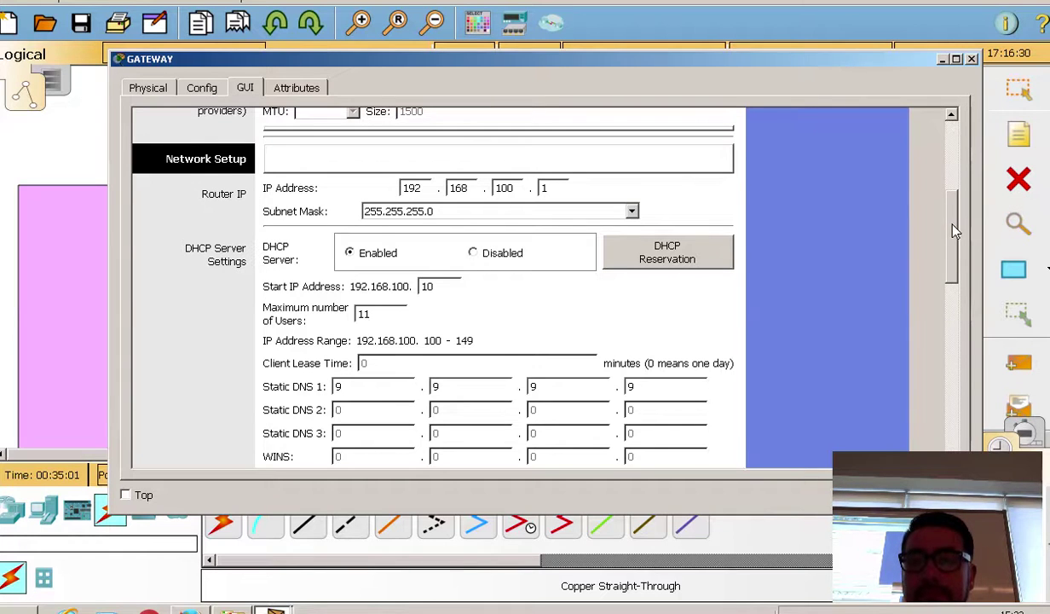
Step: Scroll through the GATEWAY GUI page, then move its window down to expose the WLAN topology
left_click_drag(951, 230, 930, 424)
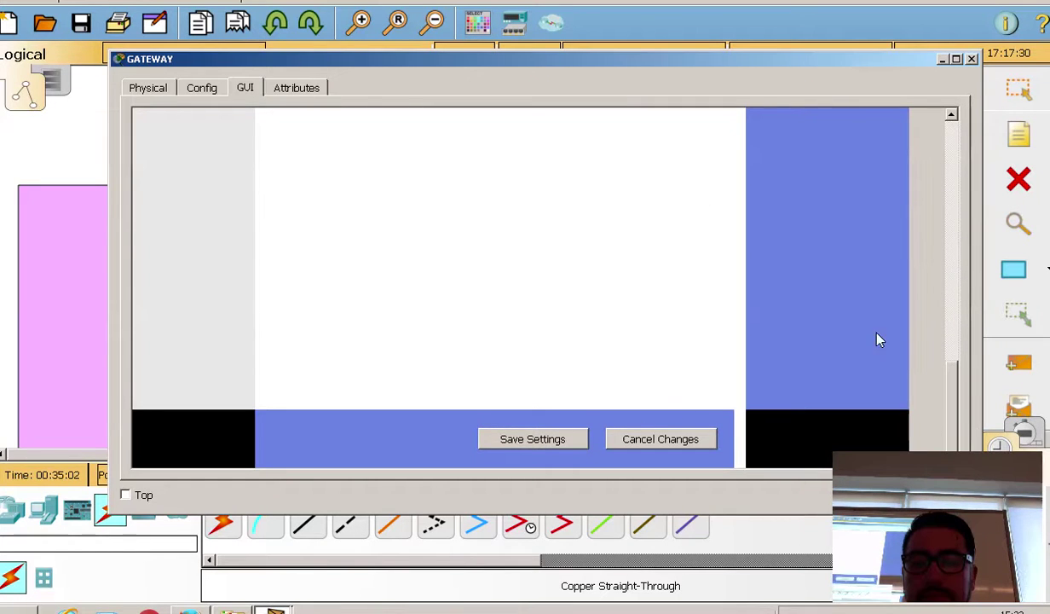
left_click_drag(950, 368, 948, 212)
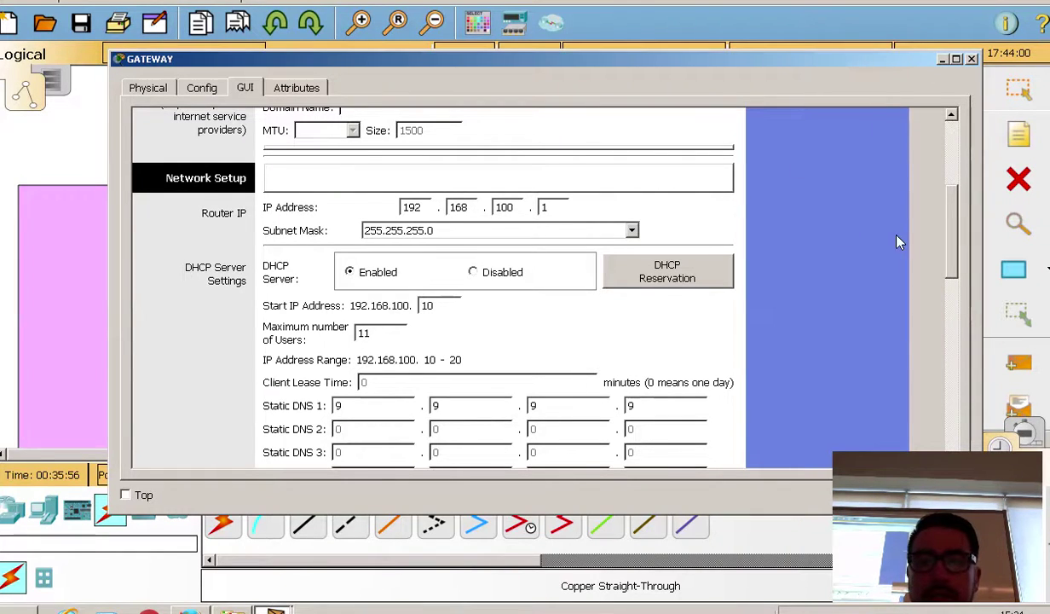
scroll(917, 226, "down", 10)
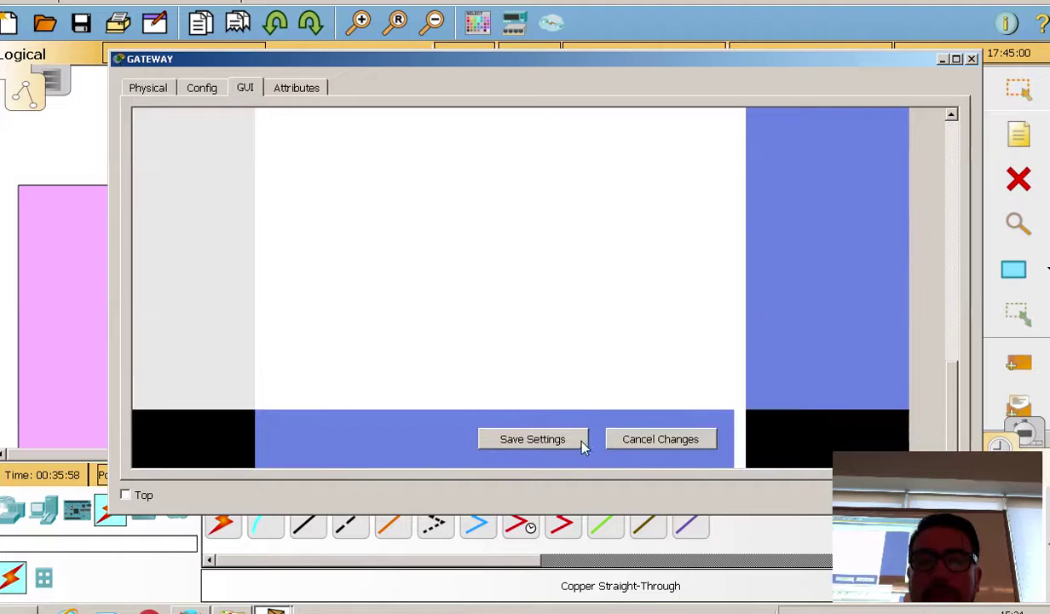
left_click_drag(946, 365, 948, 147)
left_click_drag(603, 61, 602, 416)
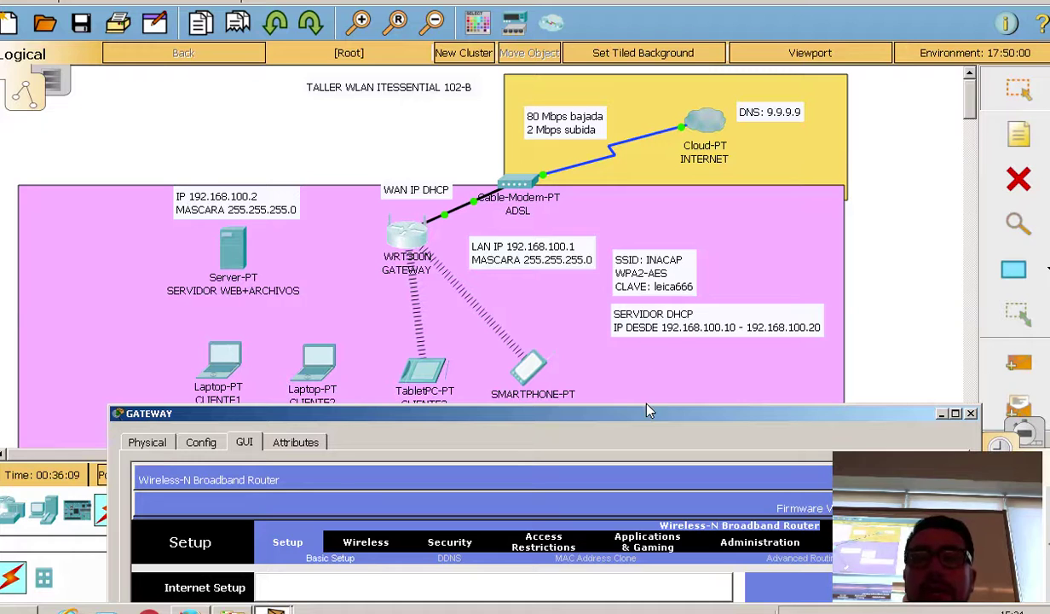
Step: Bring the GATEWAY window back and show Basic Wireless Settings with Network Mode on Mixed
left_click_drag(649, 416, 635, 61)
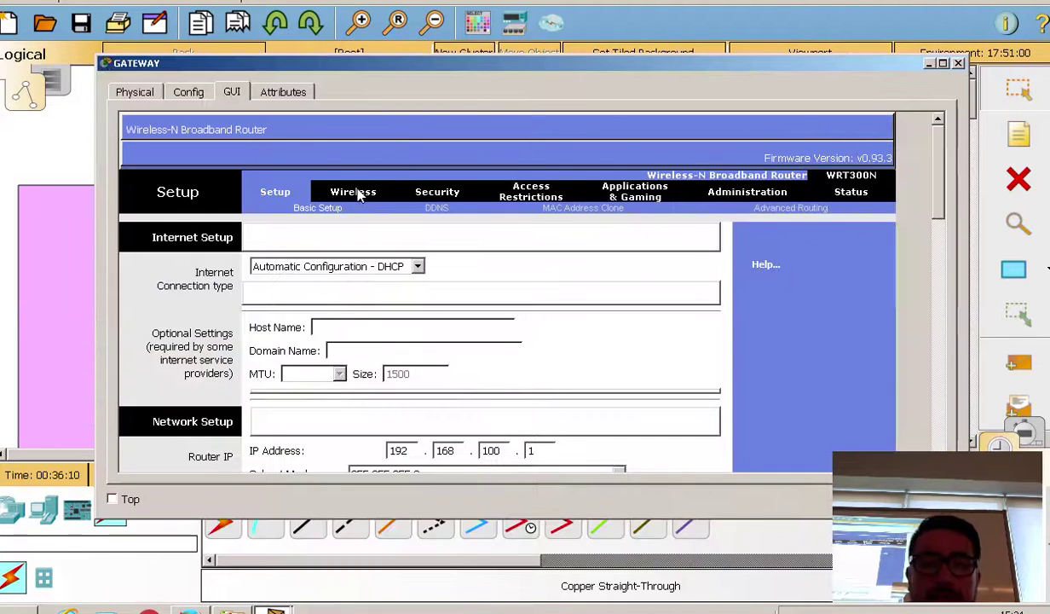
left_click(358, 194)
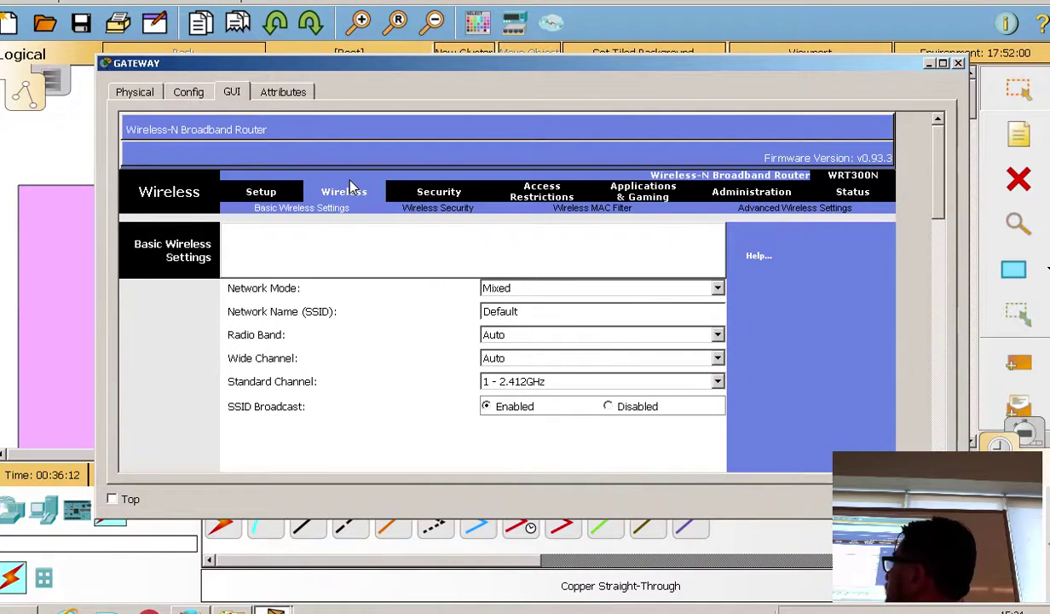
left_click(542, 288)
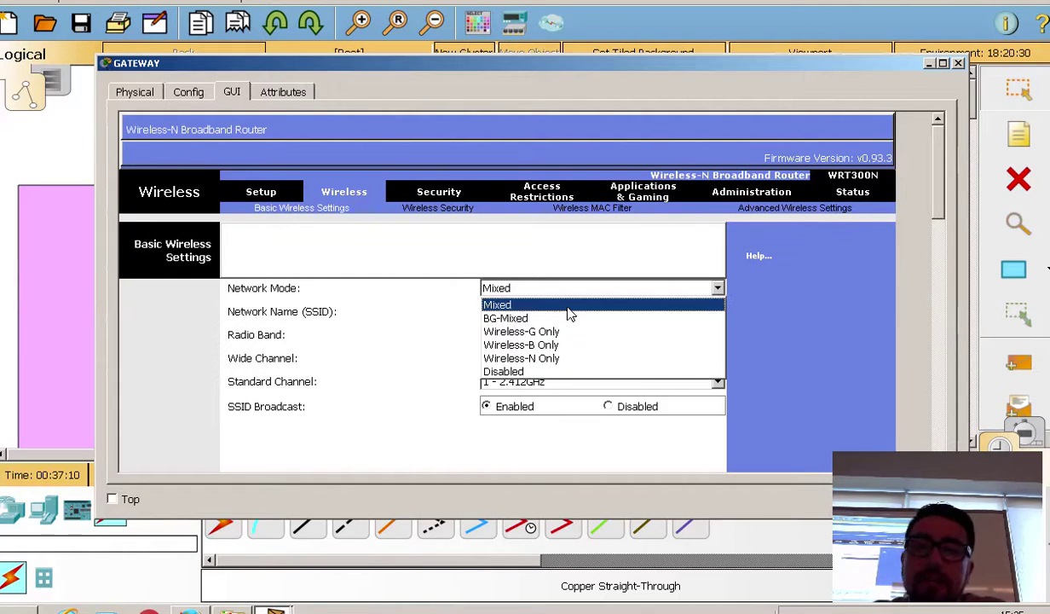
left_click(568, 307)
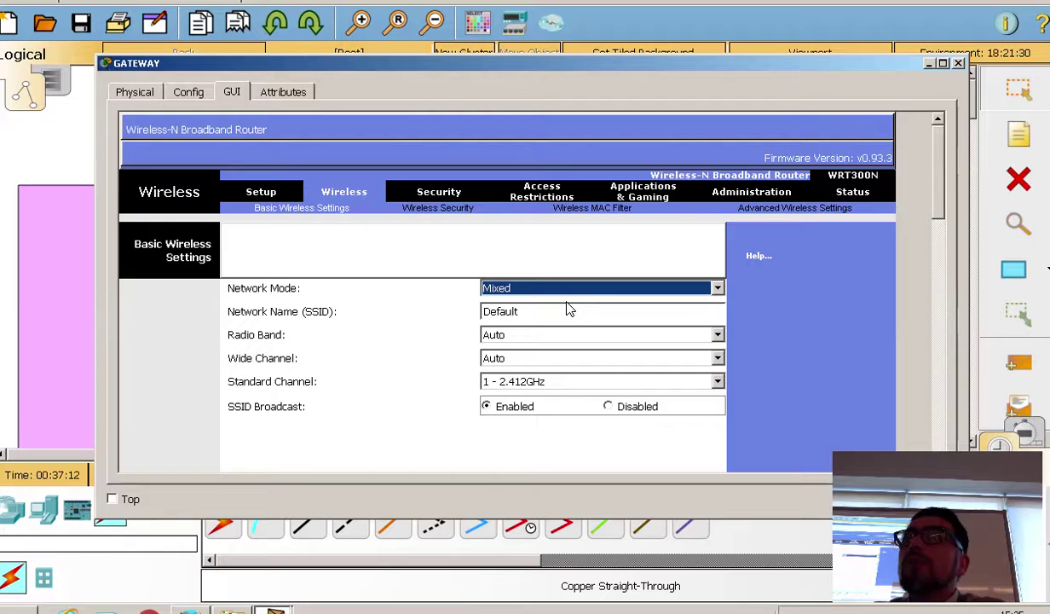
left_click(570, 288)
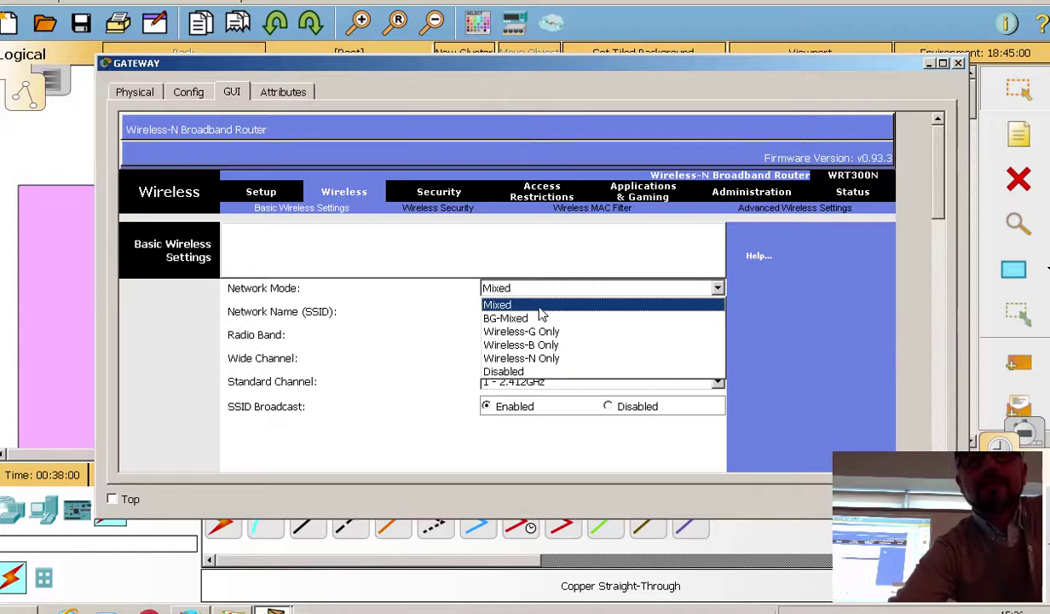
left_click(592, 304)
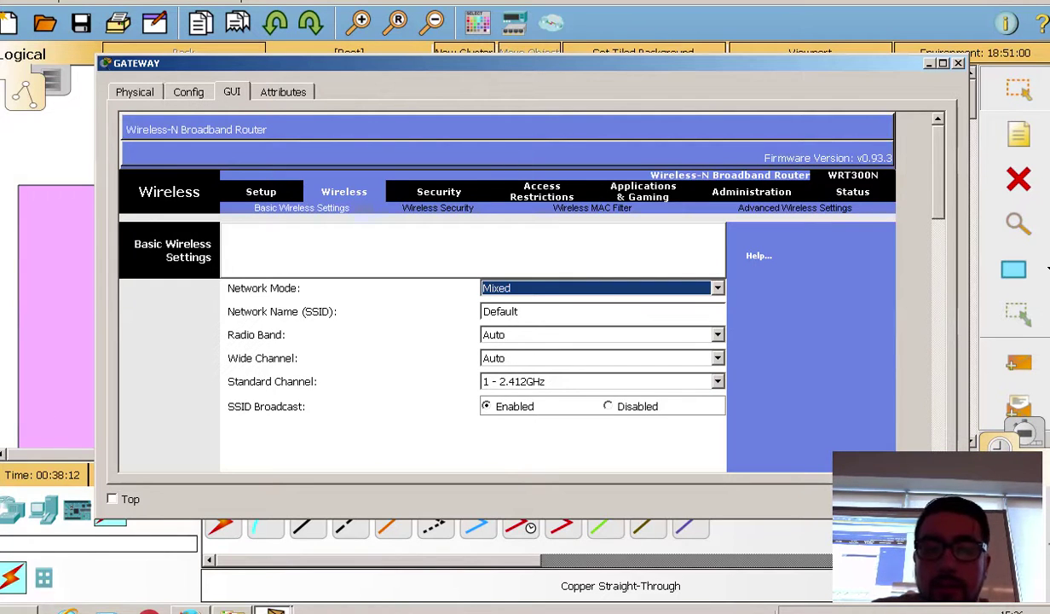
Step: Replace the SSID 'Default' with 'INACAP' and bring up the Radio Band choices
left_click_drag(519, 311, 319, 312)
type("I")
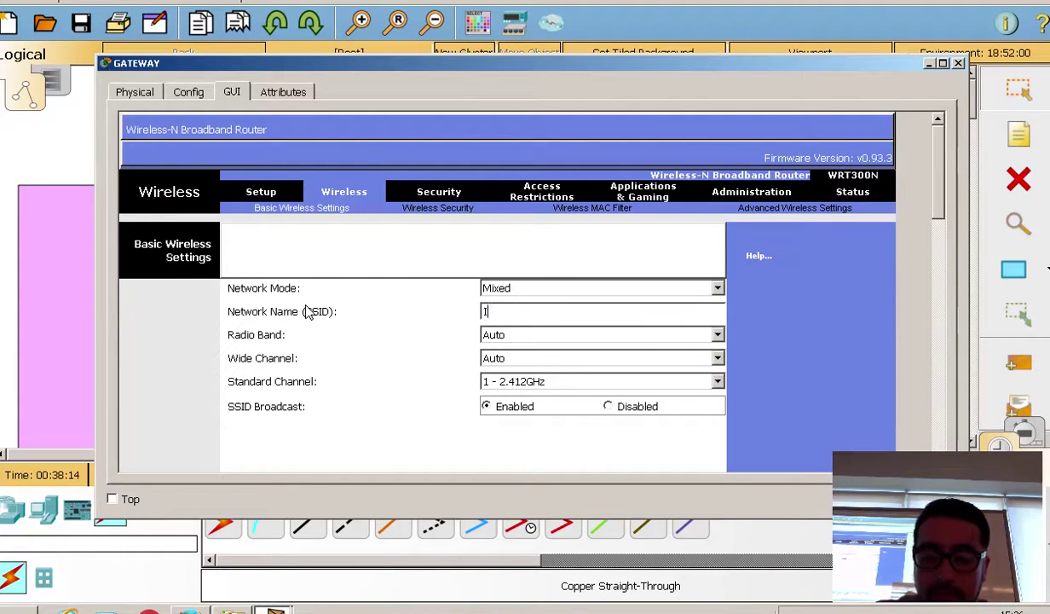
type("NACAP")
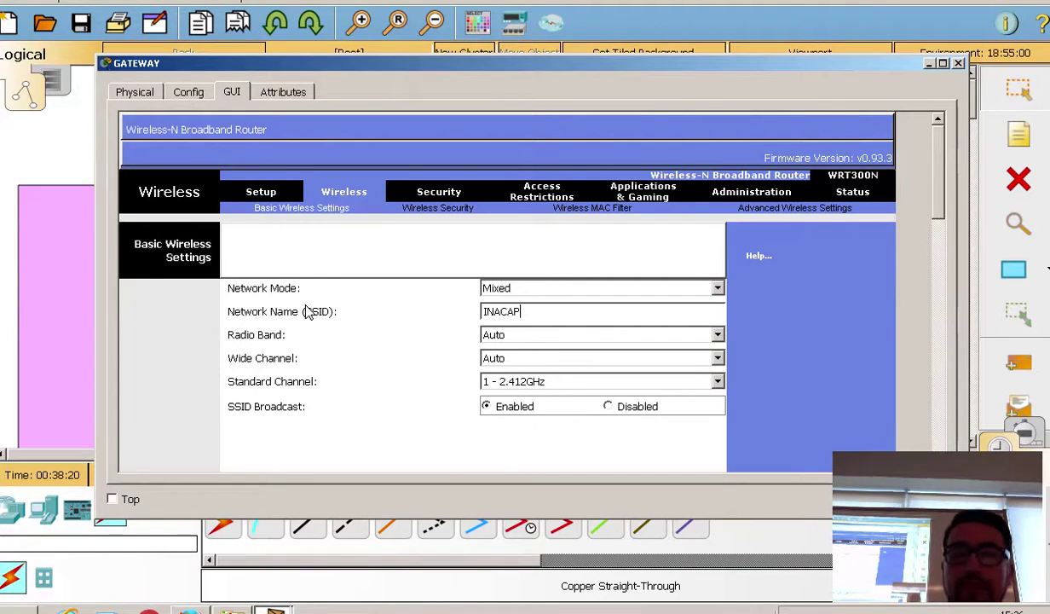
left_click(651, 335)
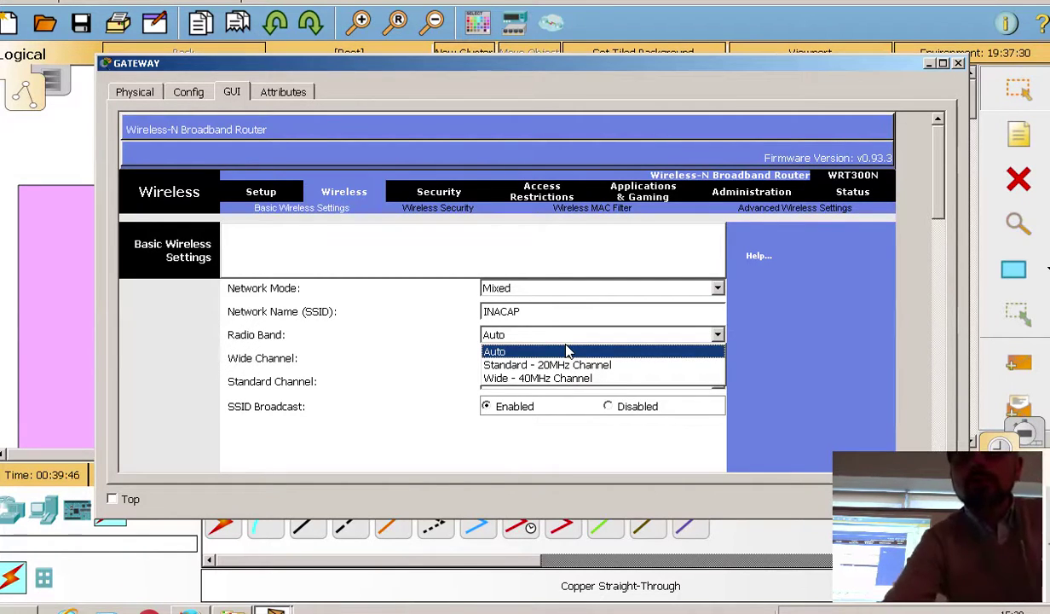
Step: Keep Radio Band and Wide Channel on Auto and bring up the Standard Channel list
left_click(569, 351)
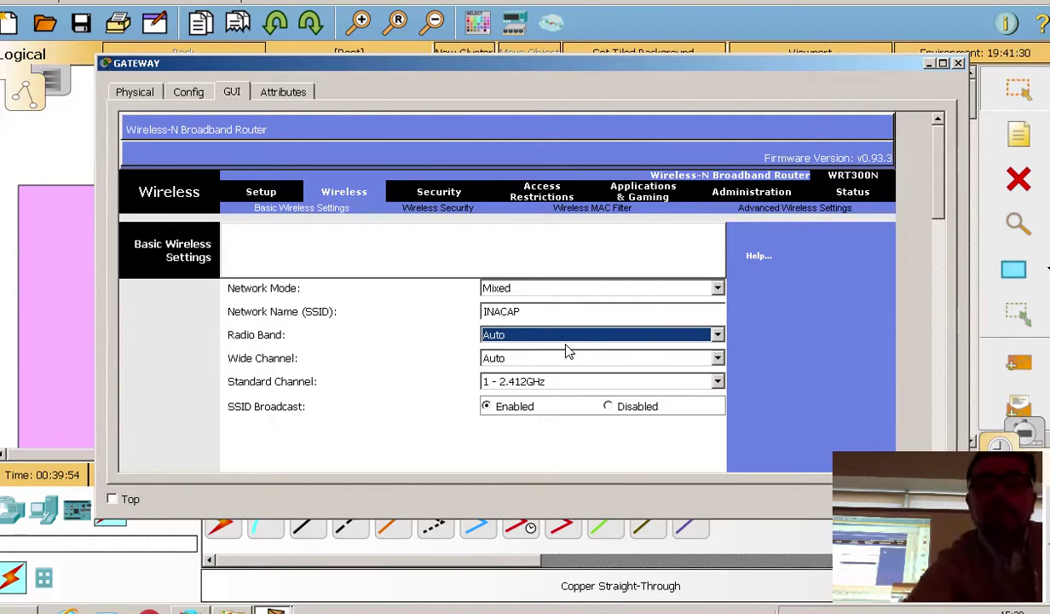
left_click(562, 361)
left_click(561, 366)
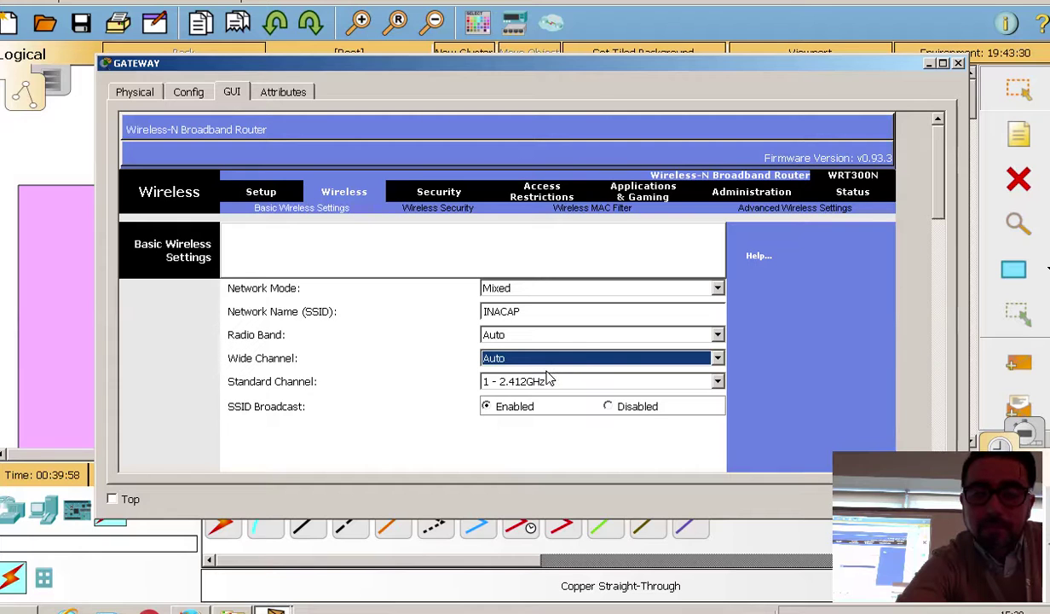
left_click(560, 362)
left_click(588, 358)
left_click(562, 384)
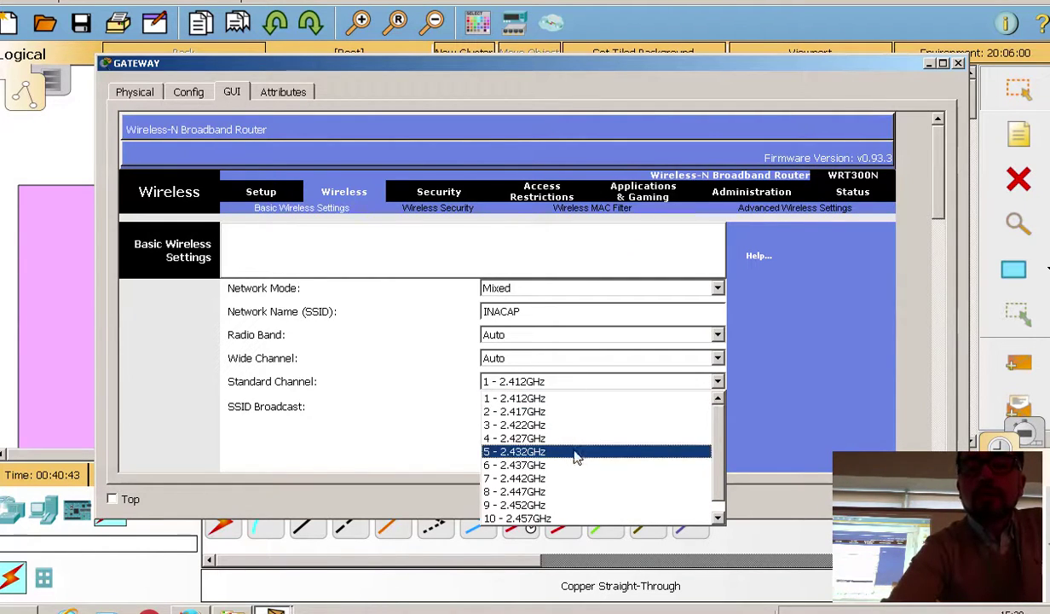
Step: Set the INACAP network's Standard Channel to 1 - 2.412GHz
left_click(532, 401)
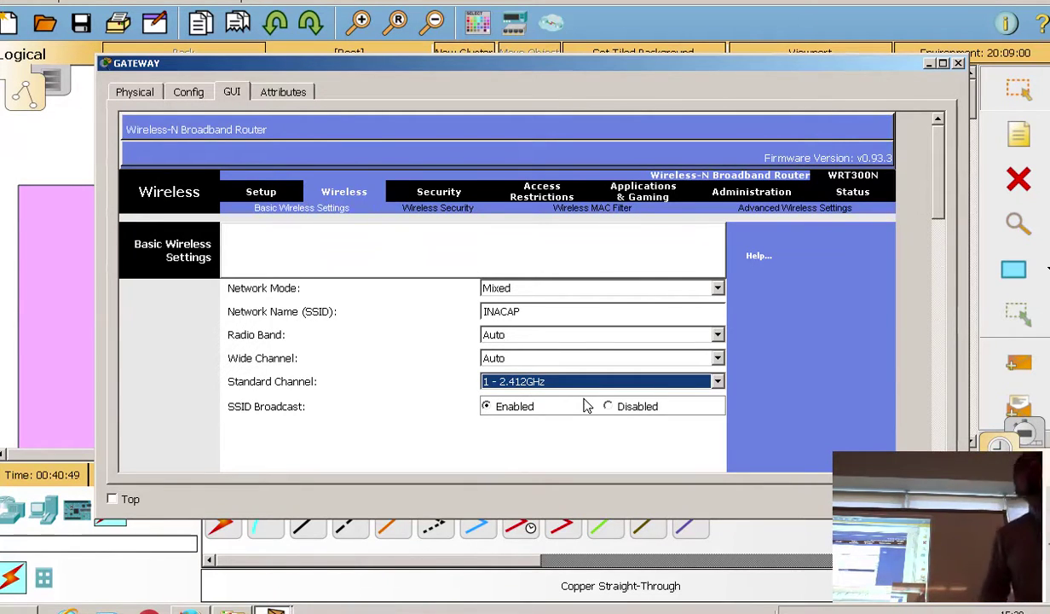
left_click(585, 385)
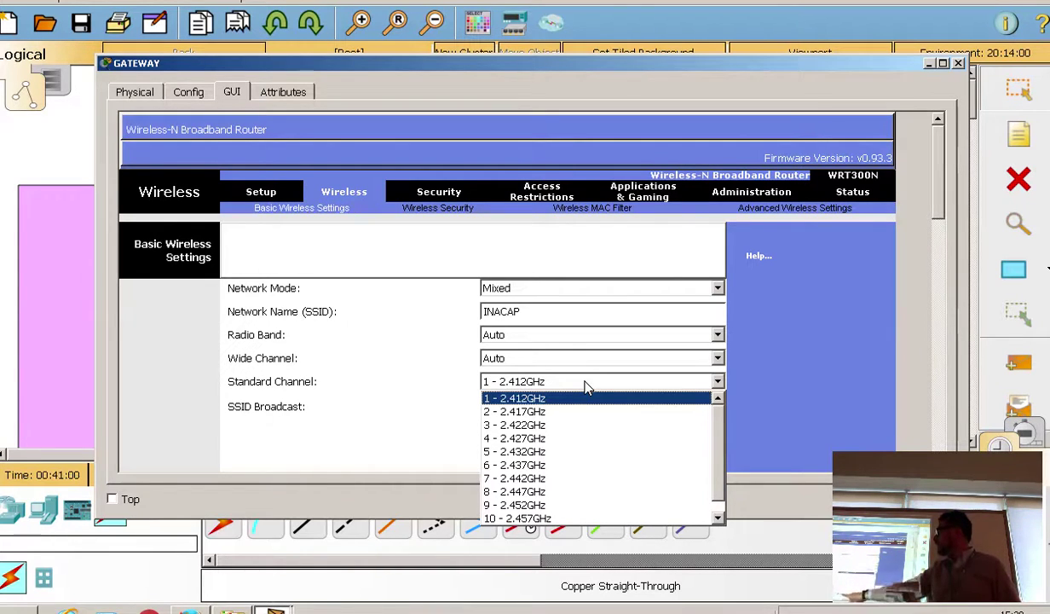
scroll(648, 419, "down", 1)
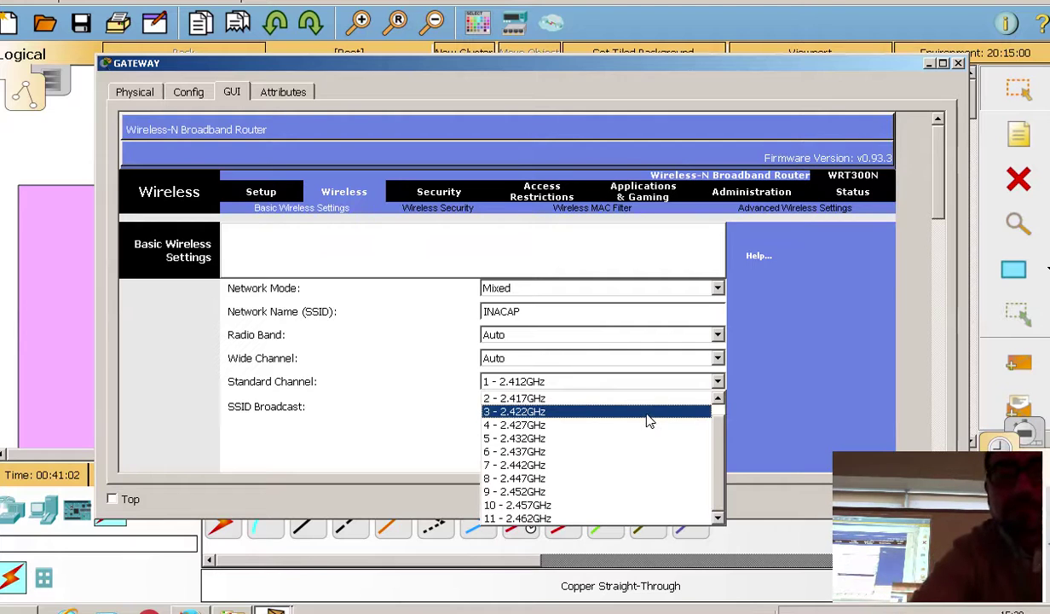
scroll(646, 421, "up", 1)
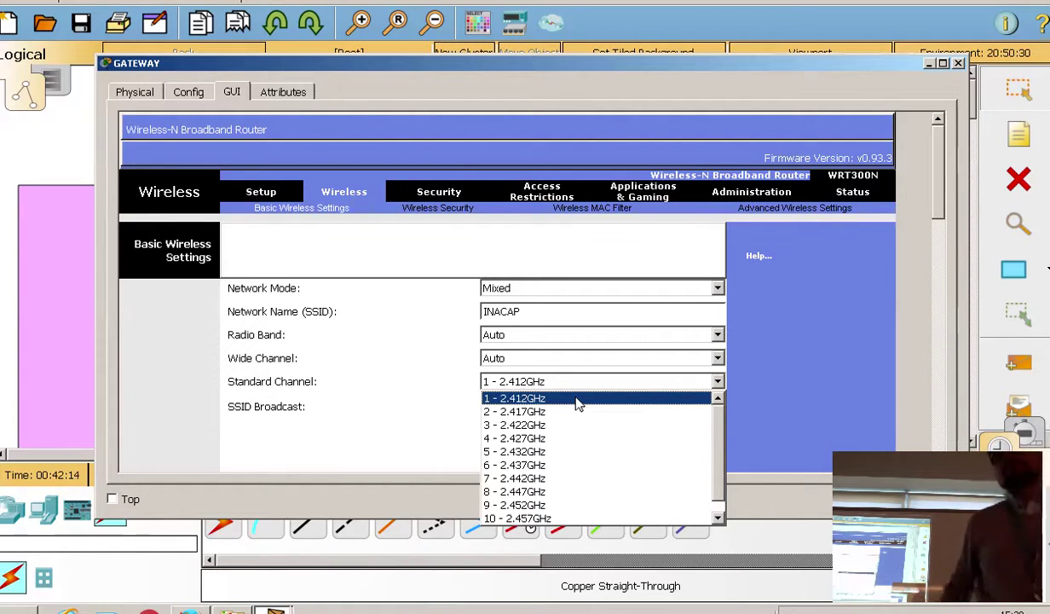
left_click(576, 404)
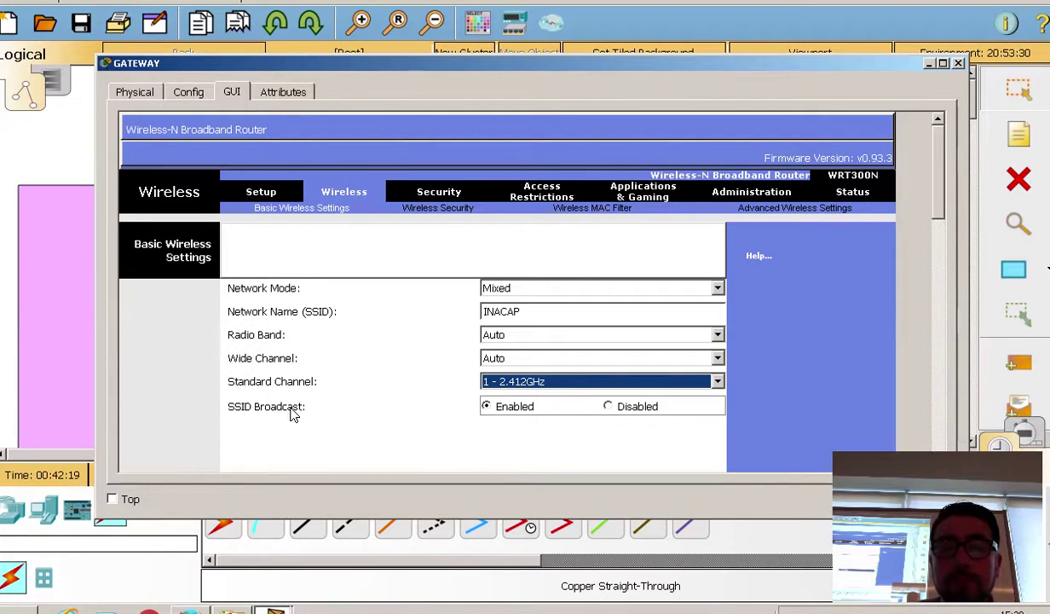
Step: Save the basic wireless settings: SSID INACAP, Mixed mode, channel 1 - 2.412GHz
left_click(844, 354)
scroll(945, 195, "down", 1)
left_click_drag(941, 195, 917, 395)
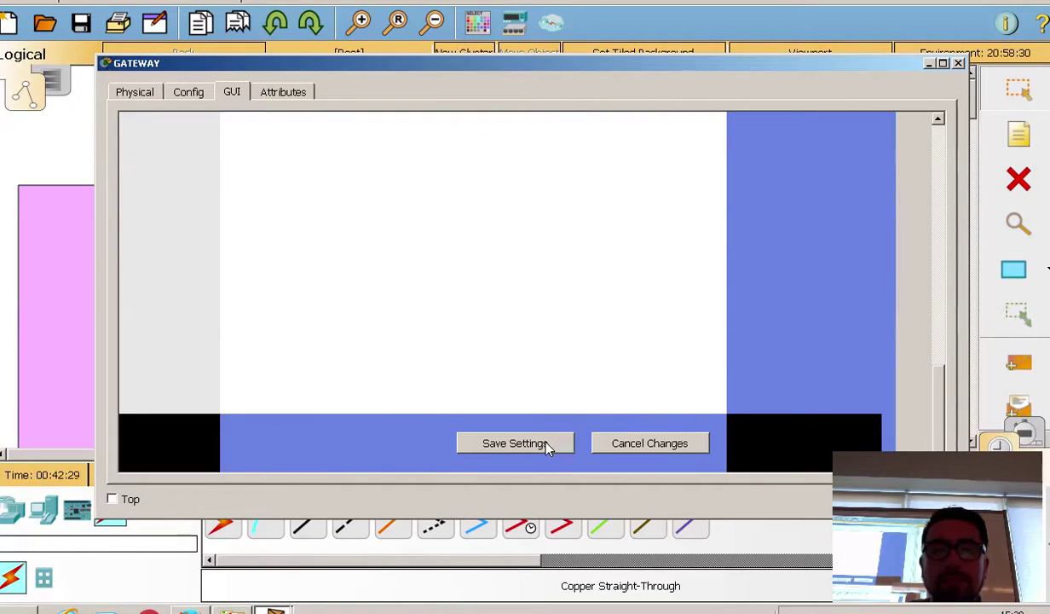
left_click(547, 445)
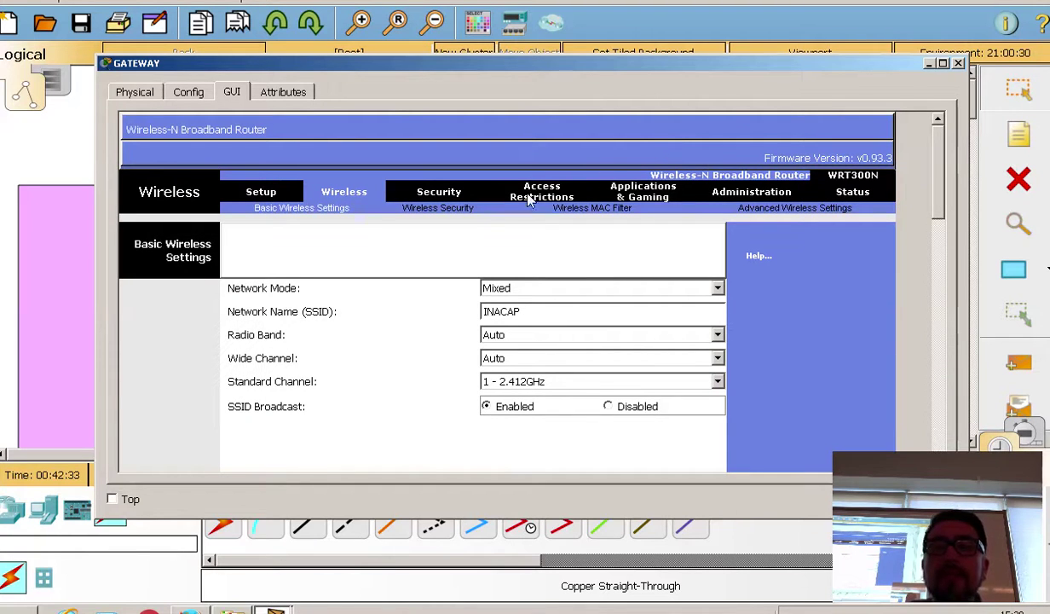
Step: Go to the Wireless Security page, shift the window aside, and show the Security Mode options
left_click(453, 212)
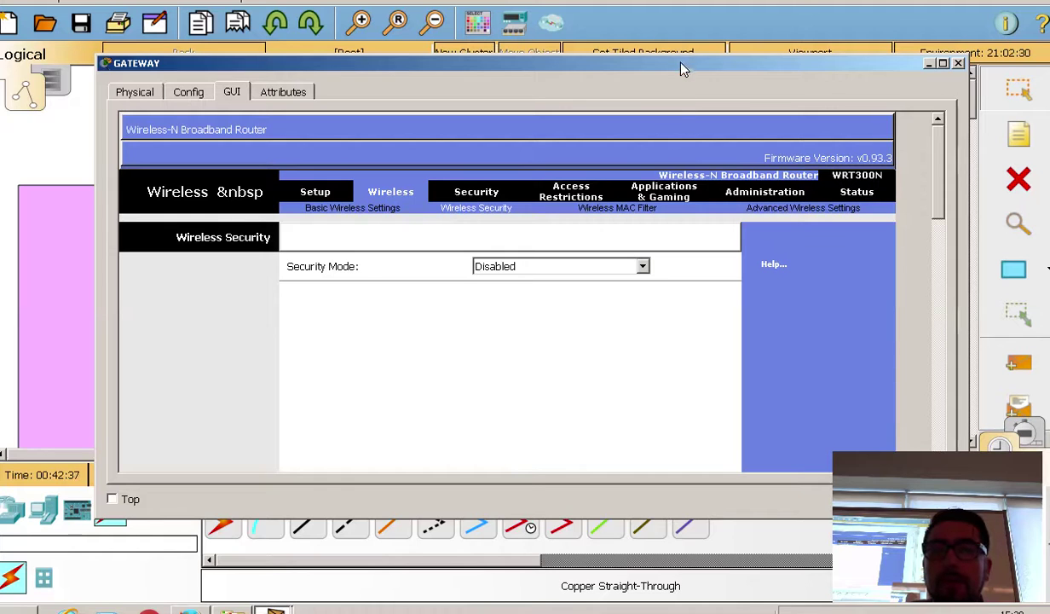
left_click_drag(682, 66, 235, 100)
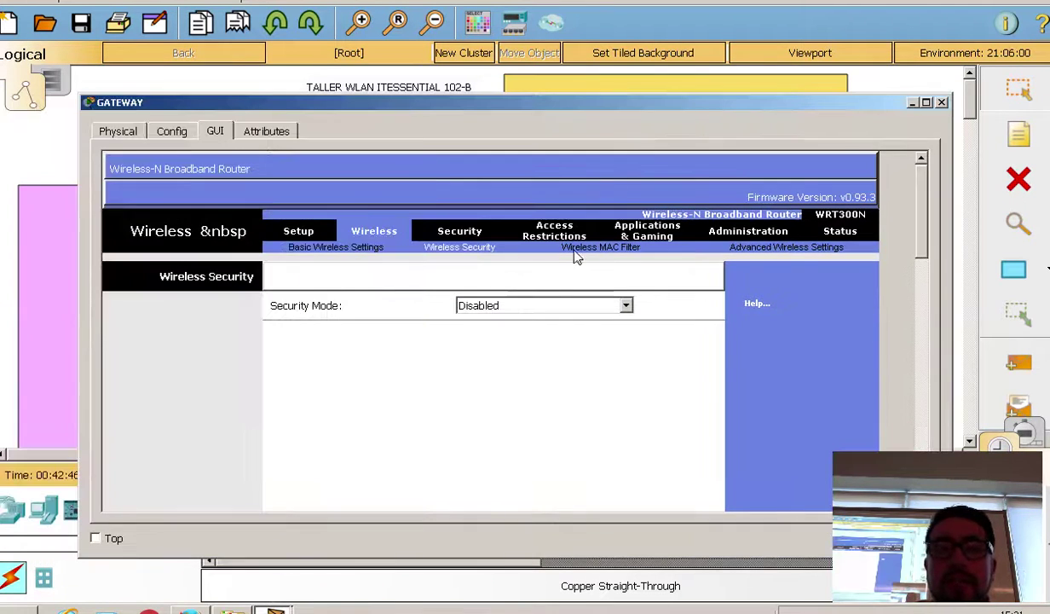
left_click(539, 305)
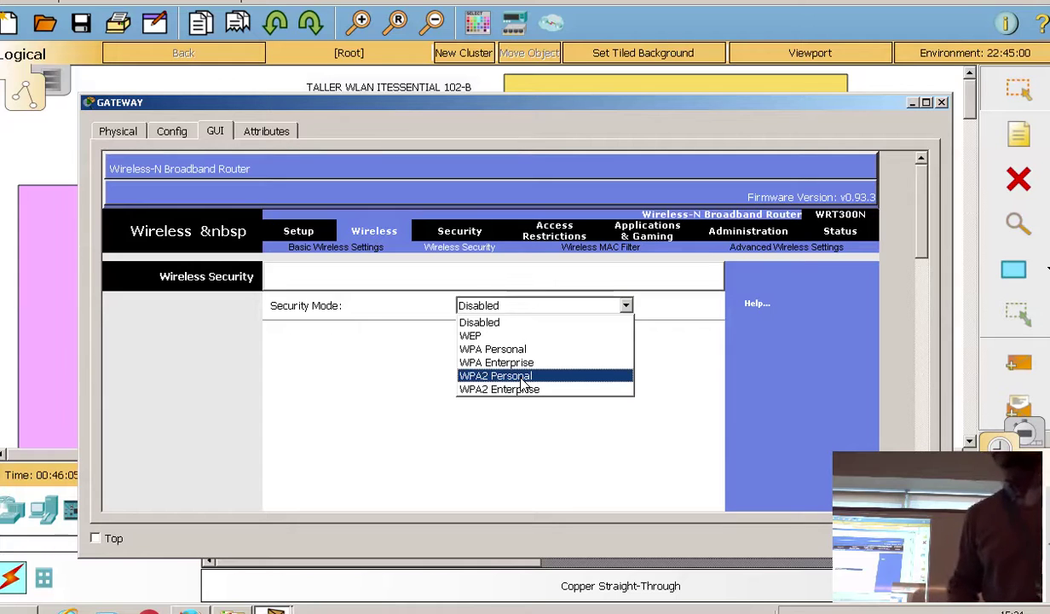
Step: Set Security Mode to WPA2 Personal with AES encryption, then move the window down to show the diagram
left_click(565, 375)
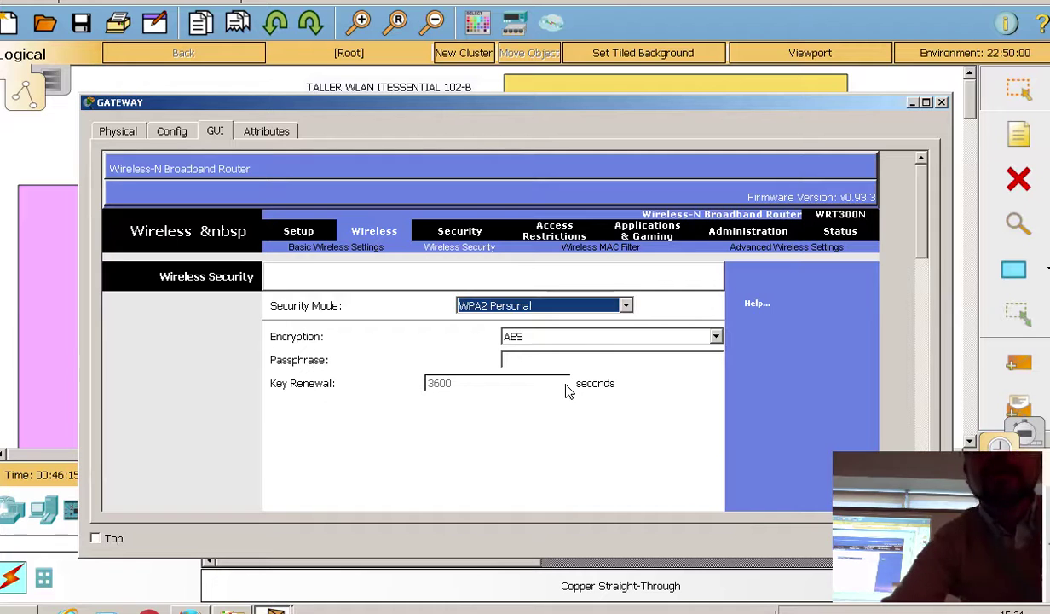
left_click(568, 339)
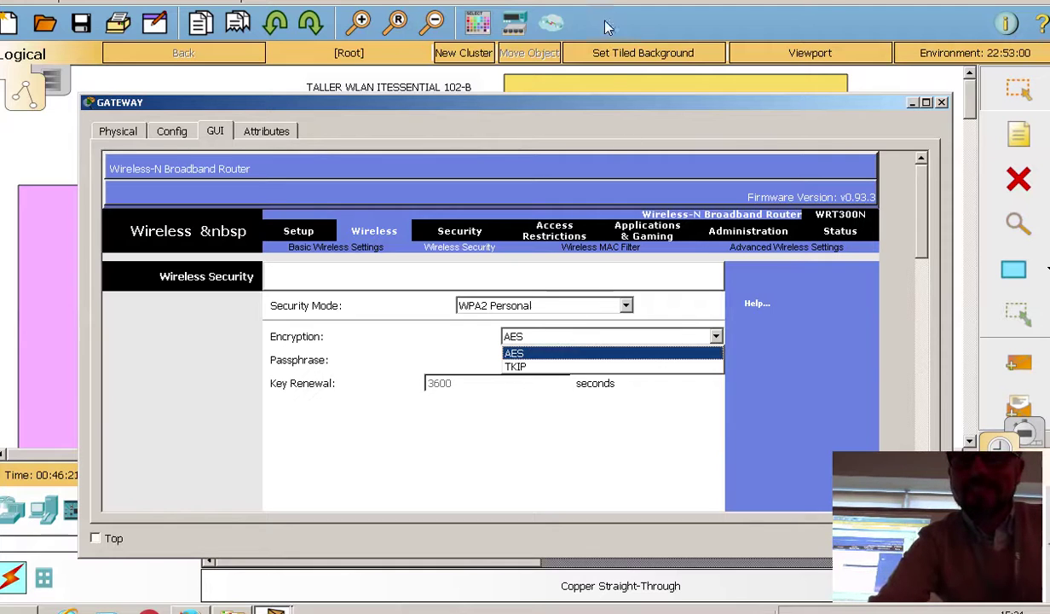
left_click(581, 132)
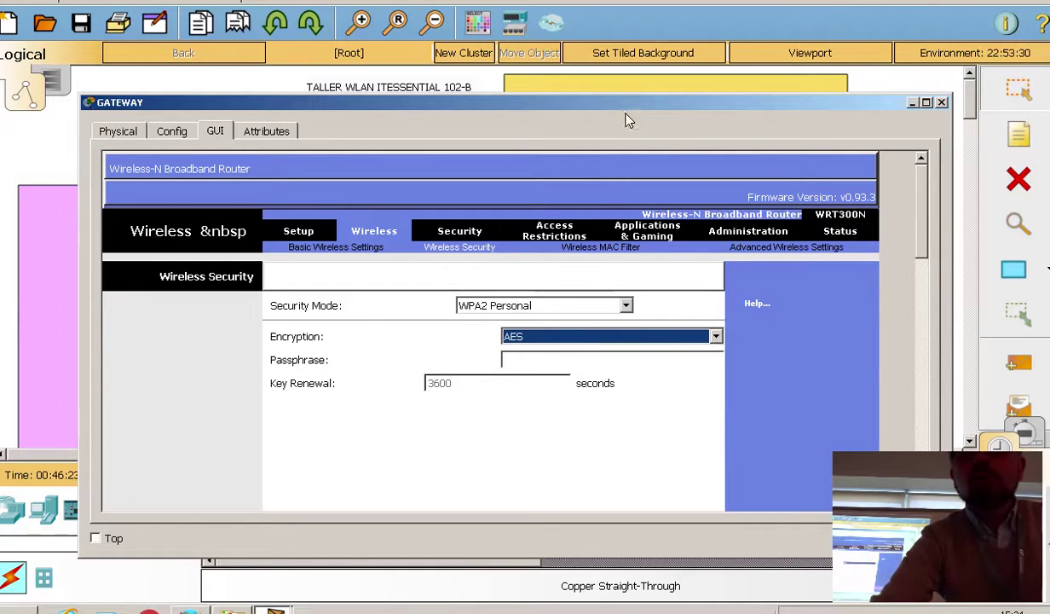
left_click_drag(628, 108, 611, 558)
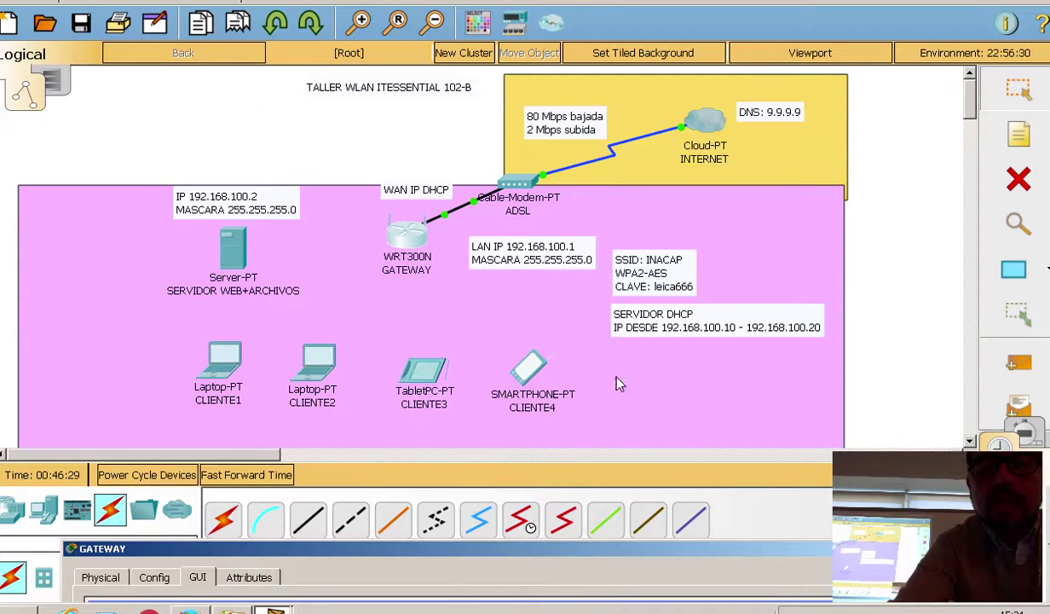
Step: Drag the GATEWAY window up and to the right, beside the WLAN topology diagram
left_click_drag(619, 383, 959, 372)
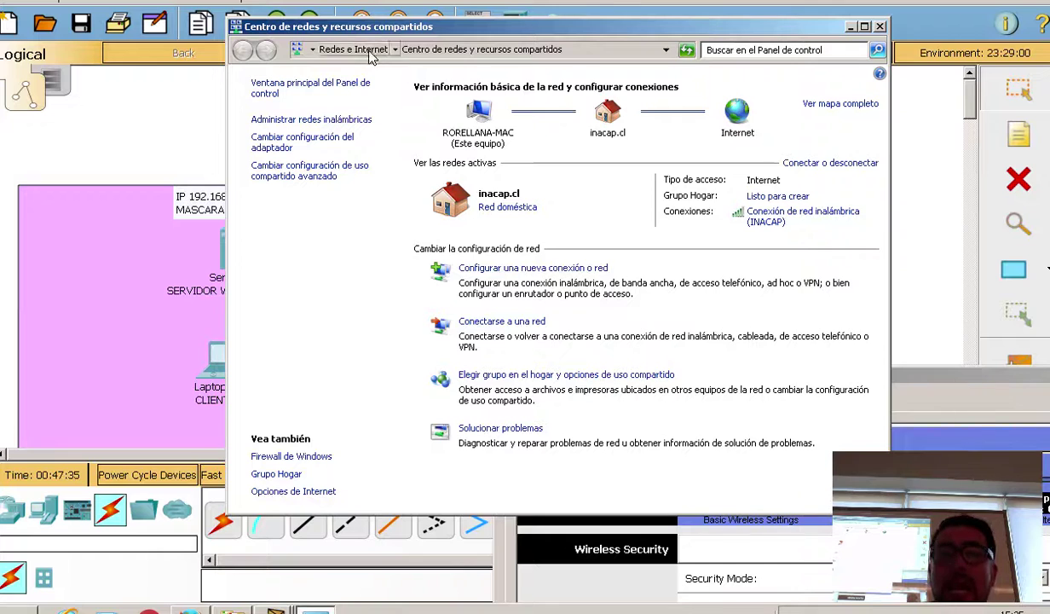
Step: Open Propiedades for the saved Linksys network under Administrar redes inalámbricas
left_click(308, 121)
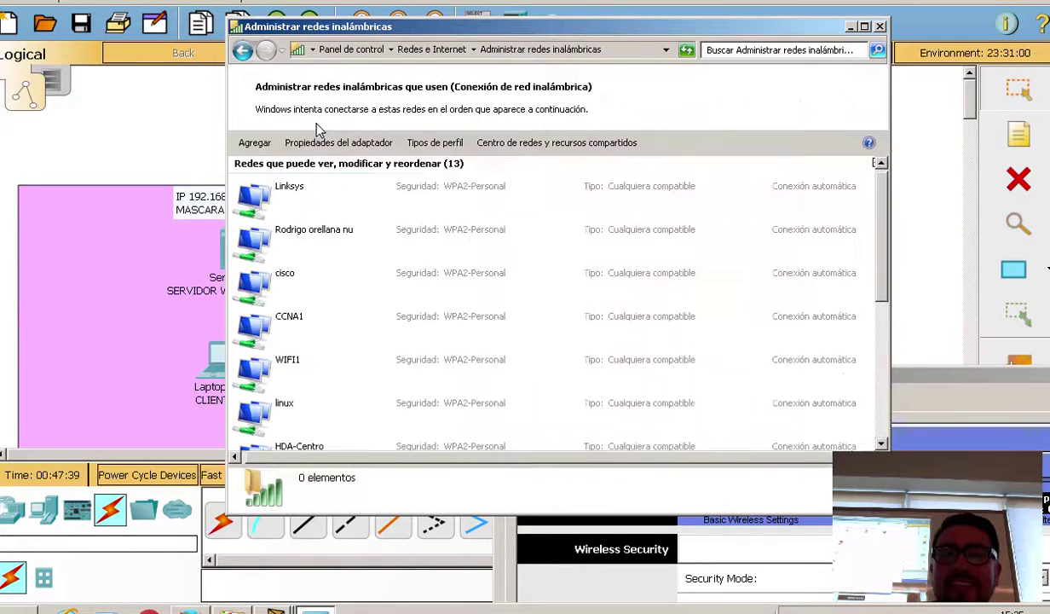
left_click(287, 190)
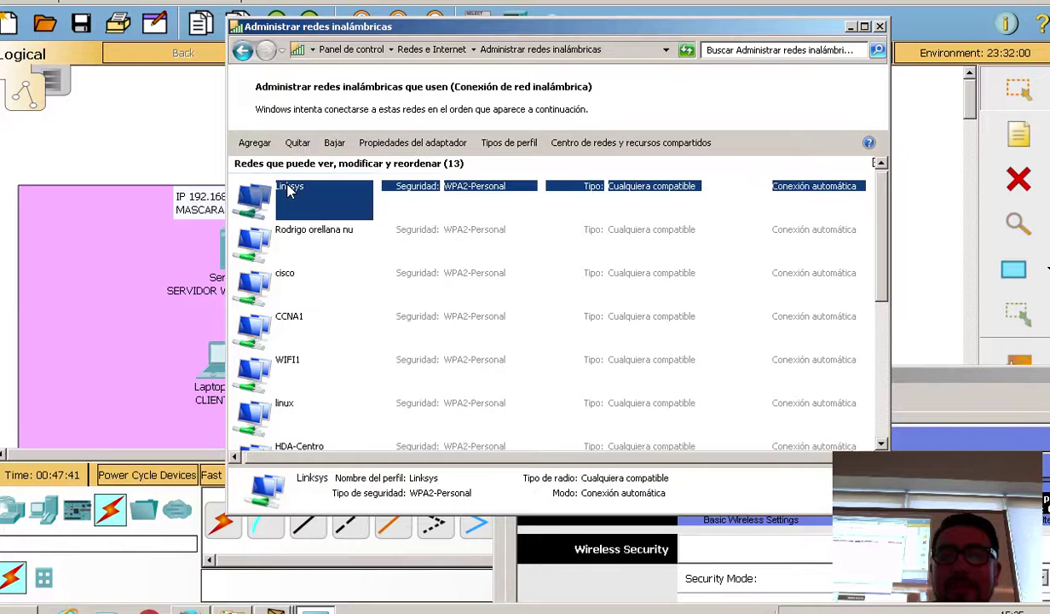
right_click(287, 189)
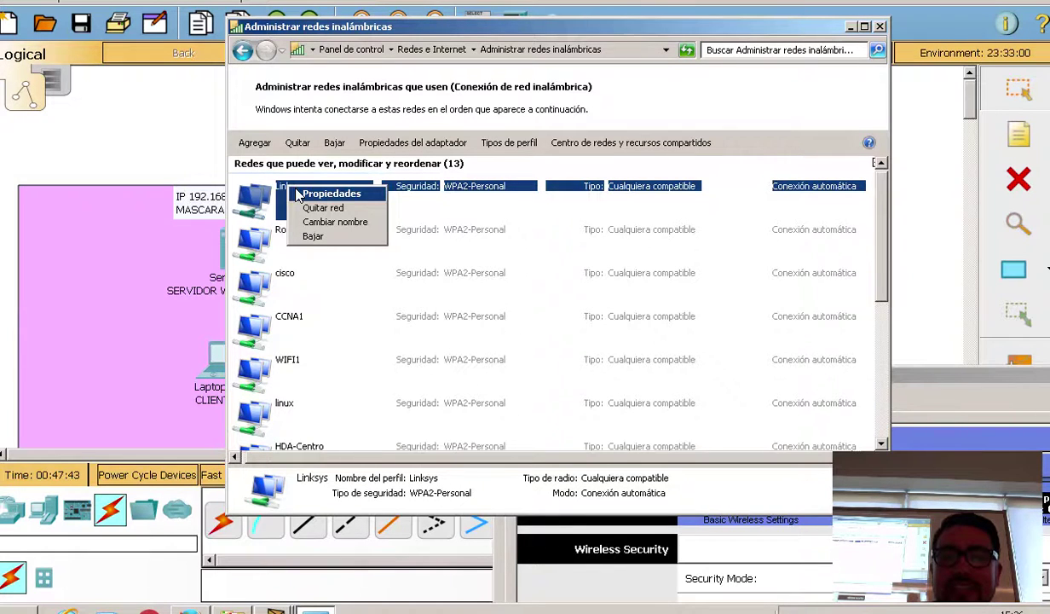
left_click(300, 194)
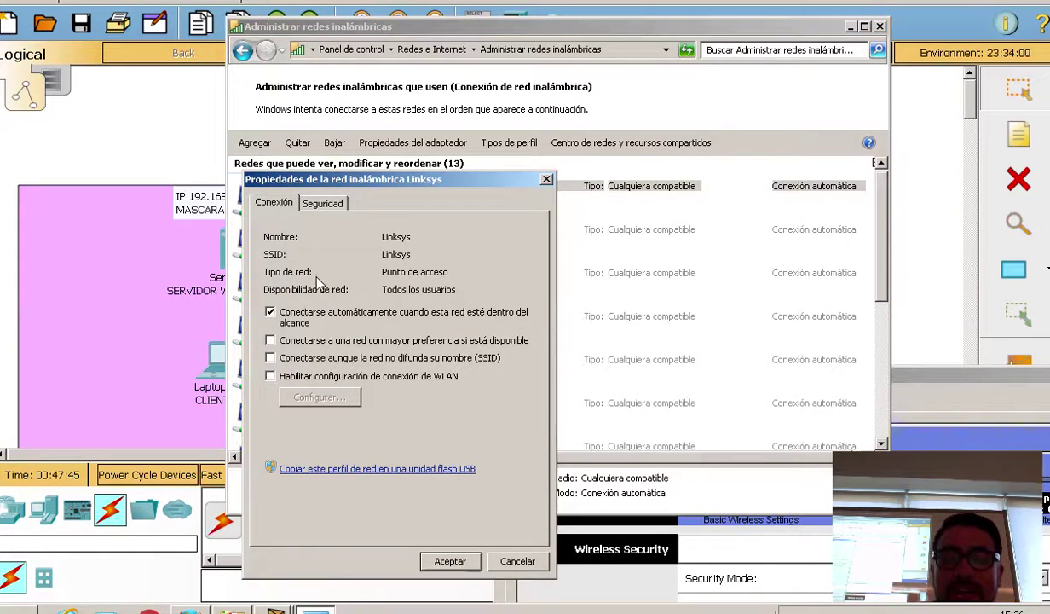
Step: Reveal the Linksys profile's WPA2-Personal security key, keep AES encryption, and close its properties
left_click(327, 206)
left_click(358, 317)
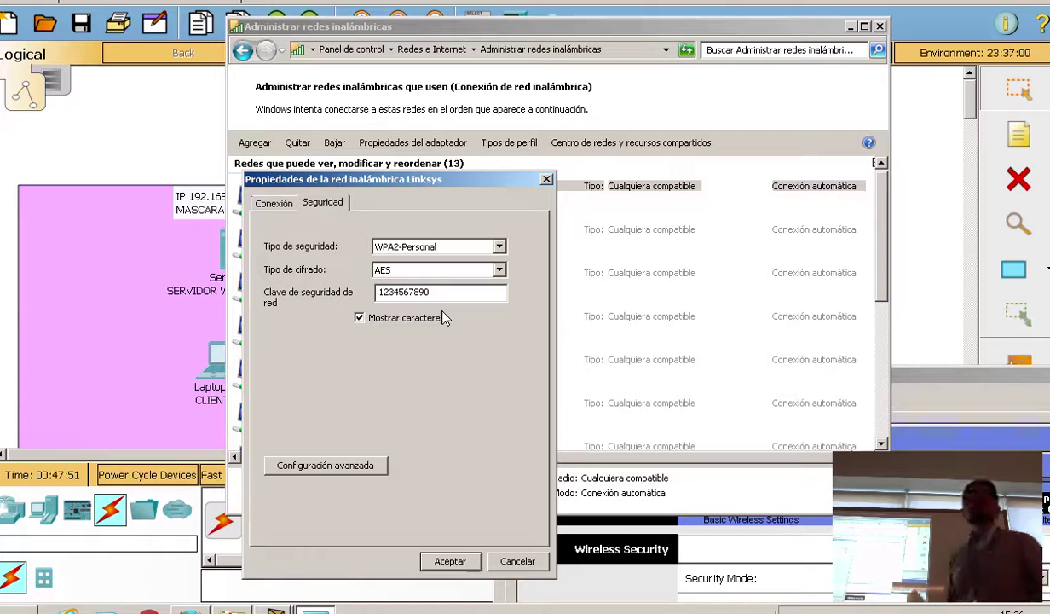
left_click(443, 271)
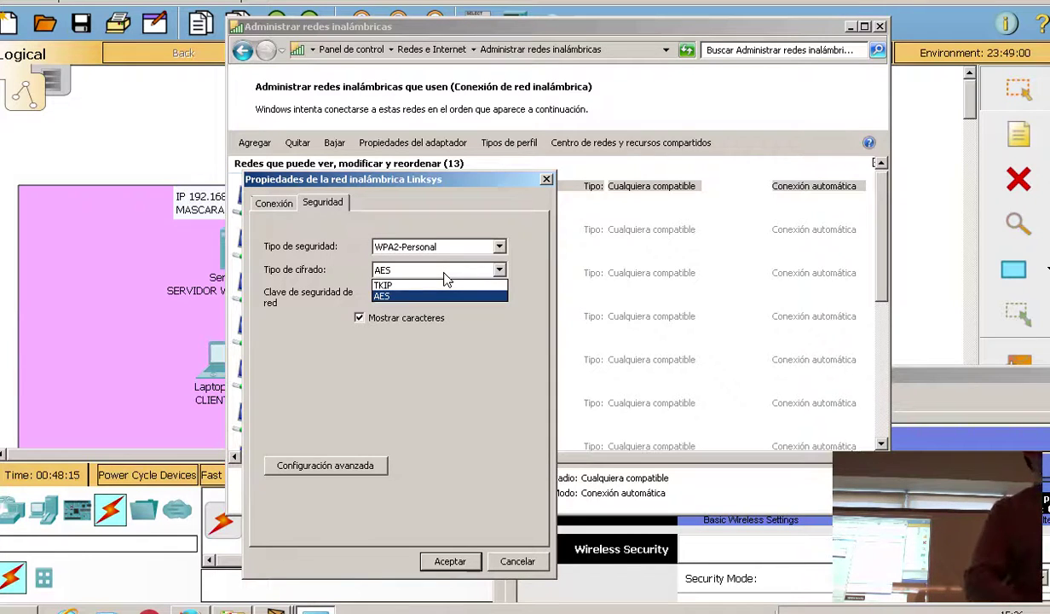
left_click(391, 296)
left_click(546, 179)
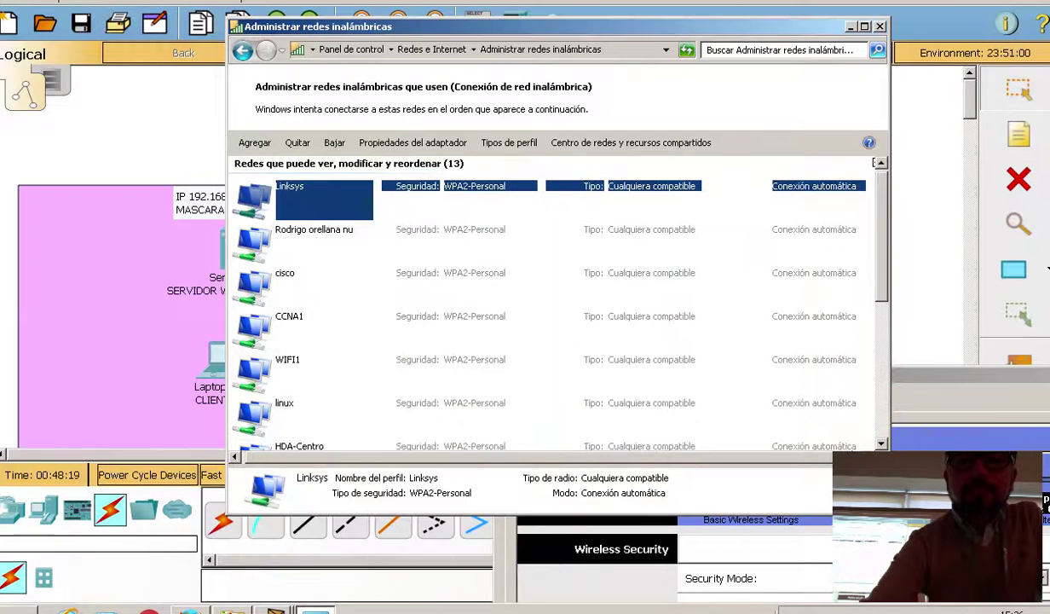
Step: Close the Administrar redes inalámbricas window to return to the Packet Tracer topology
left_click(879, 27)
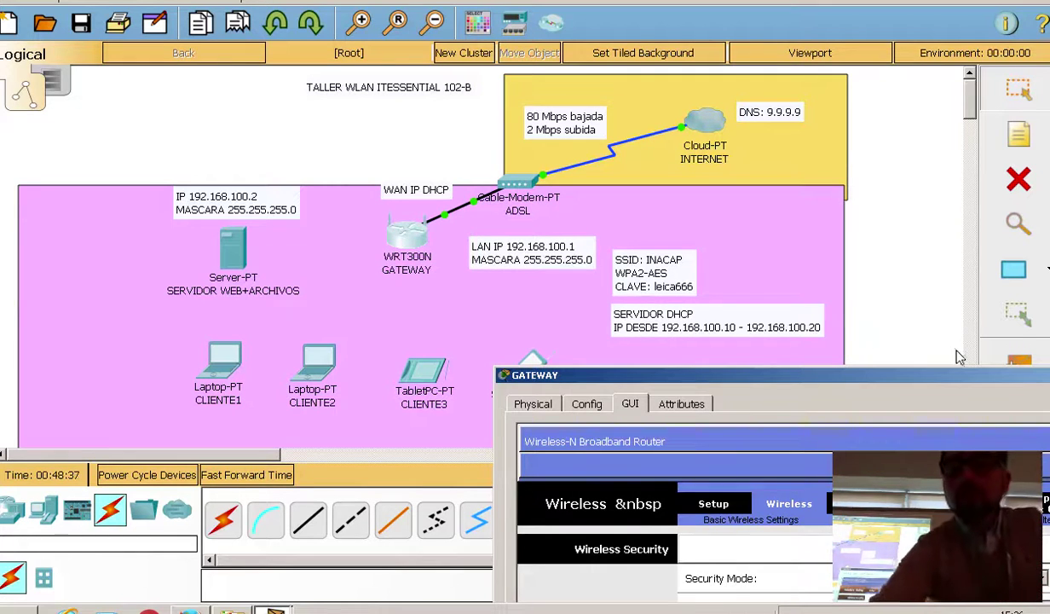
Step: Set the gateway's WPA2 Personal encryption to AES, enter the wireless passphrase, and close the gateway window
left_click_drag(842, 375, 616, 48)
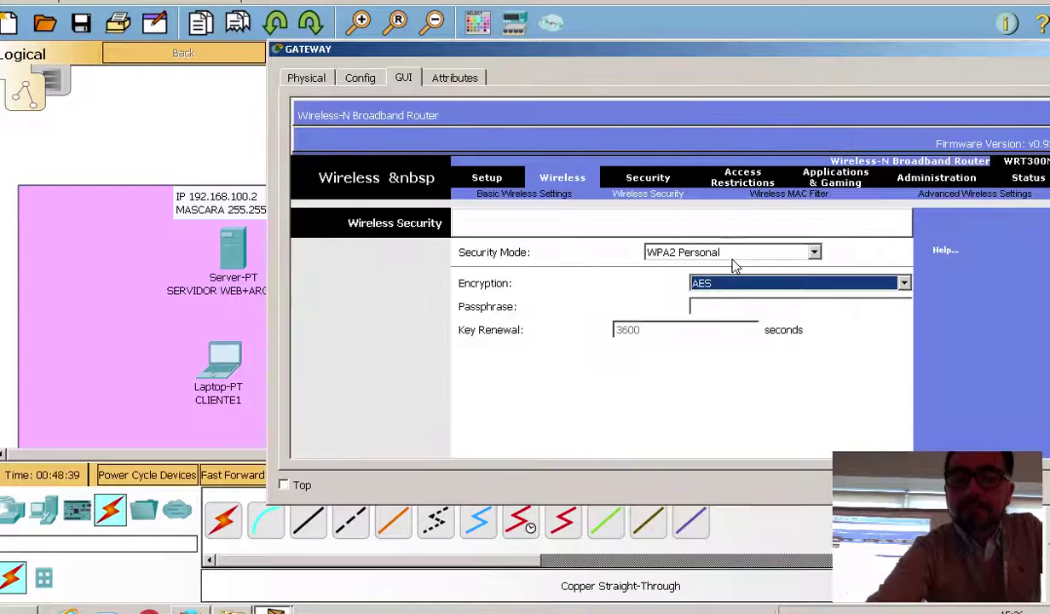
left_click(720, 285)
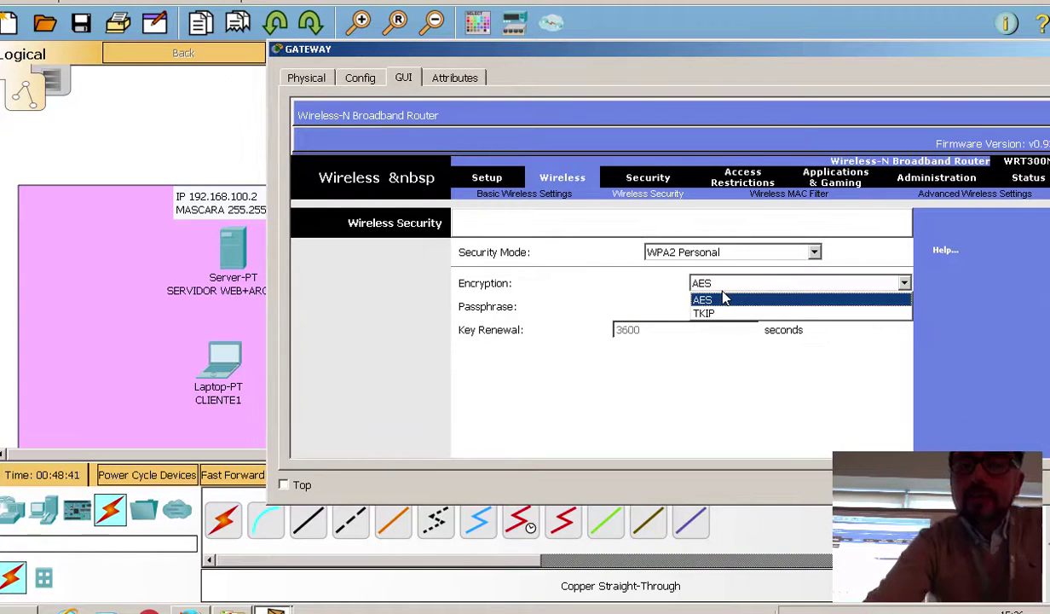
left_click(723, 299)
left_click(726, 312)
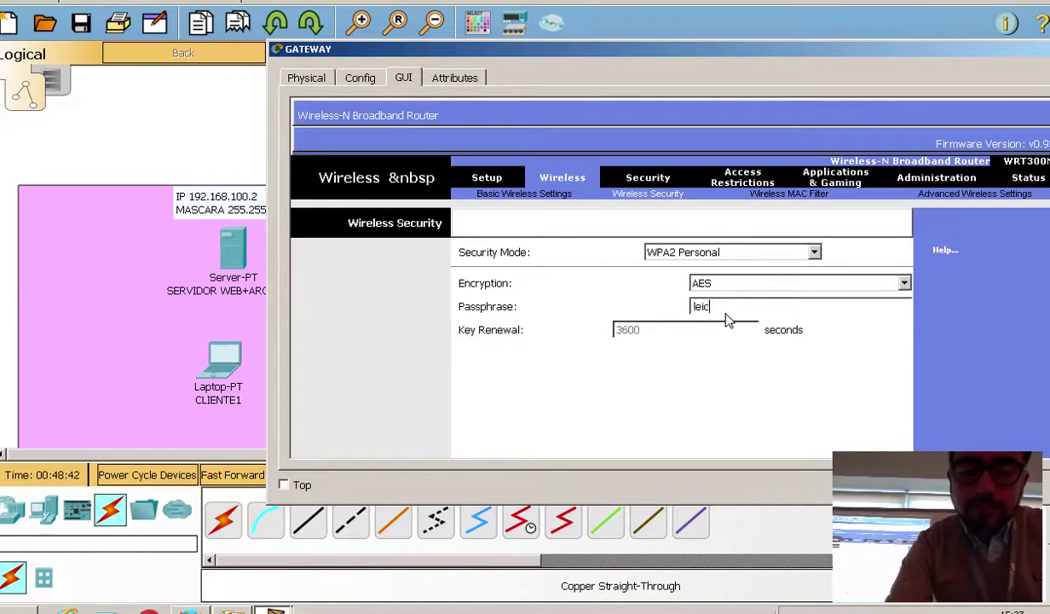
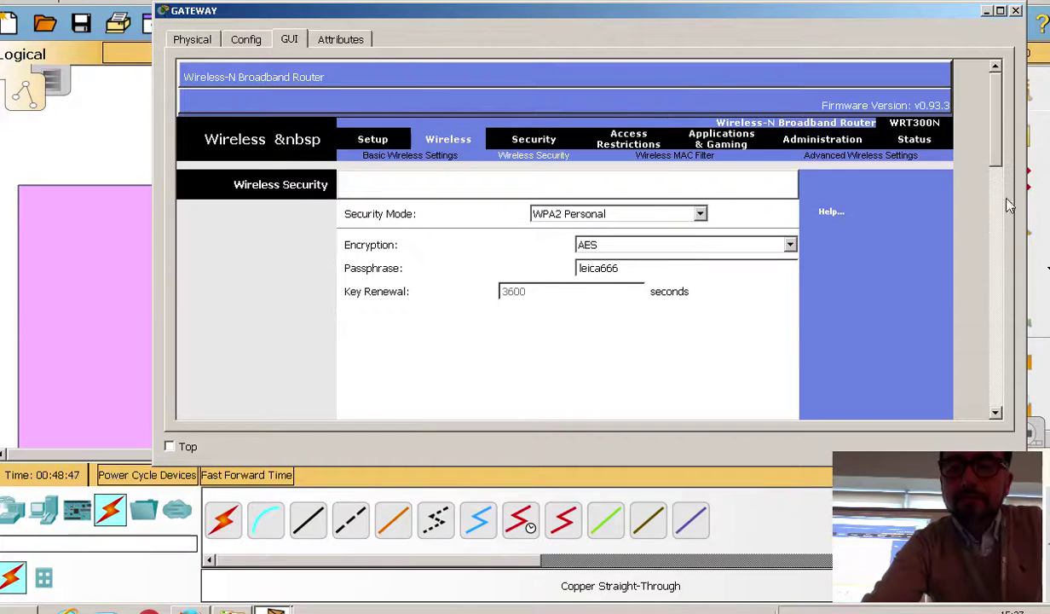
left_click_drag(980, 149, 982, 386)
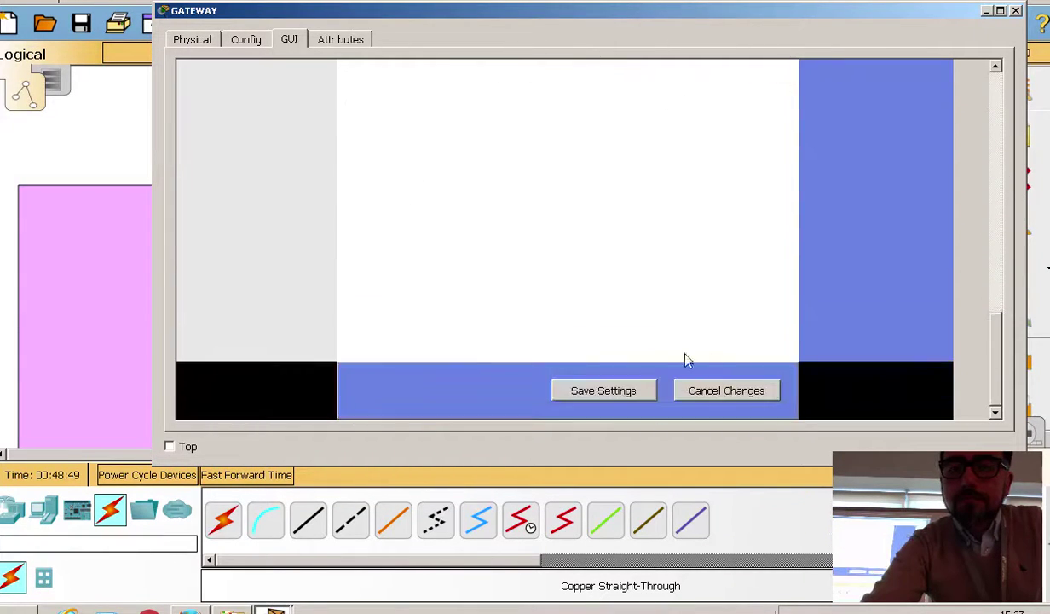
left_click_drag(1000, 349, 1006, 92)
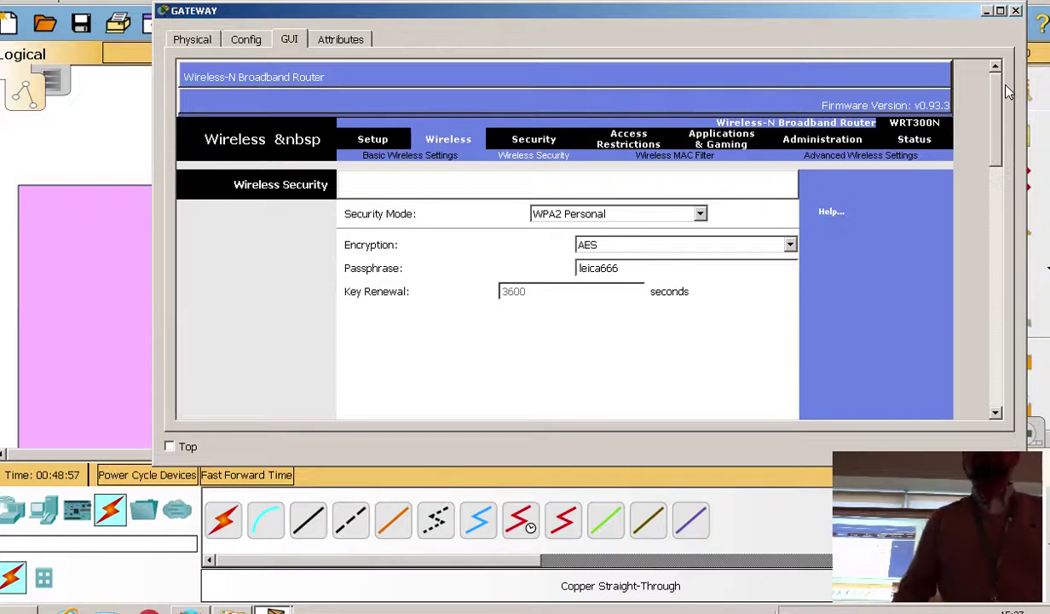
left_click(1016, 11)
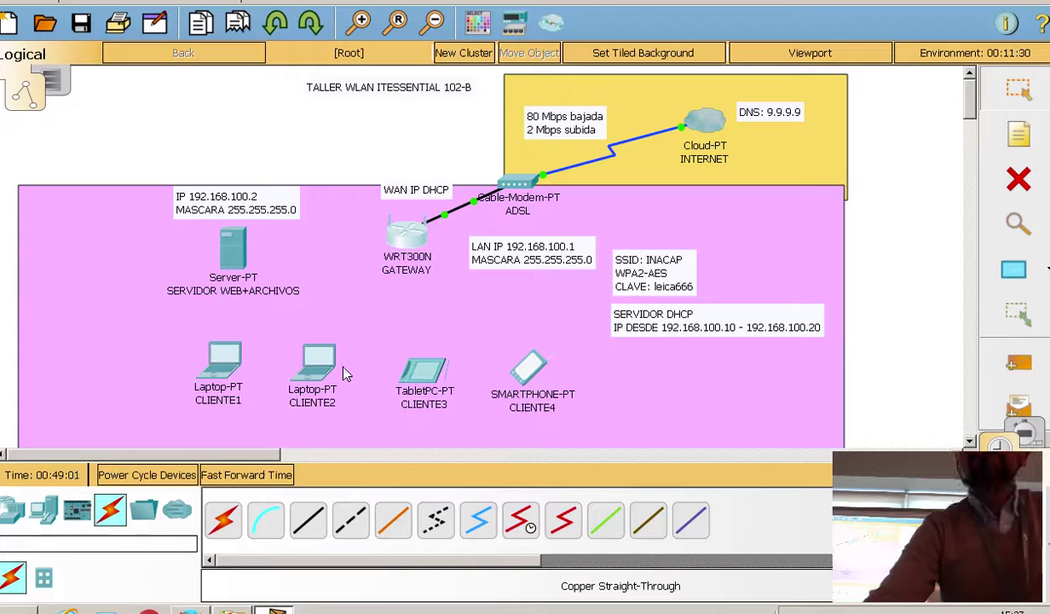